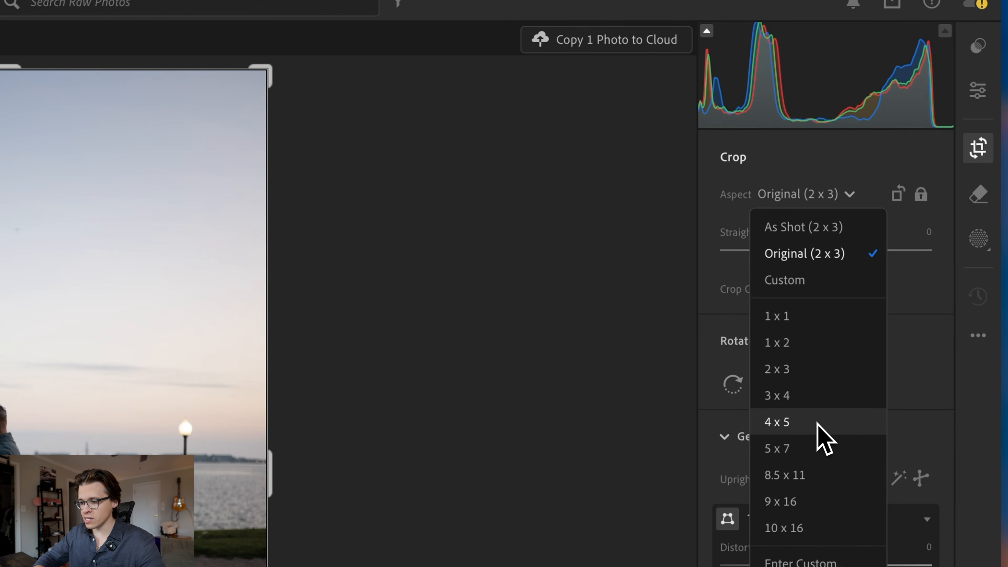
Step: Crop the photo to a 4 x 5 aspect ratio and straighten it to -0.82
click(818, 422)
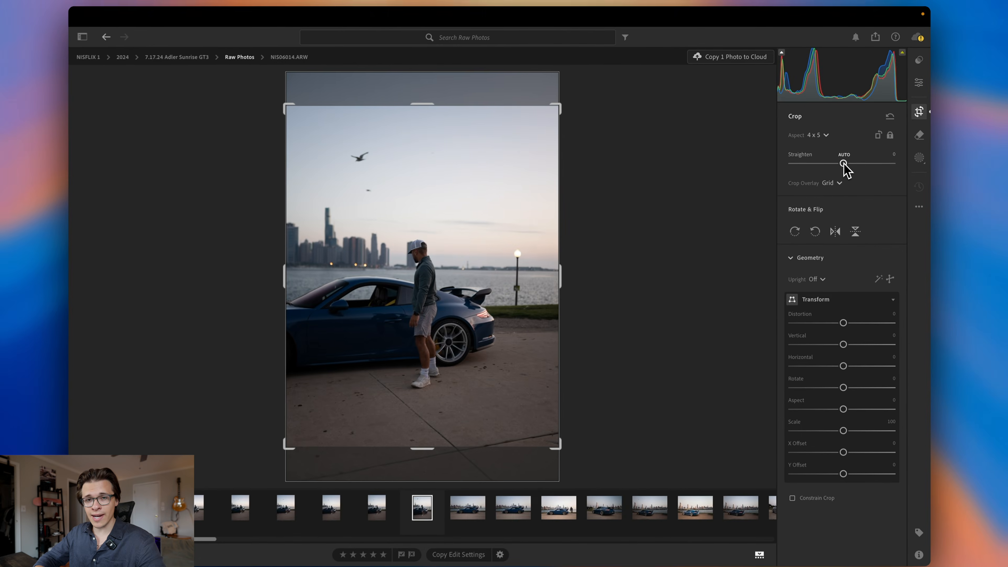
drag(844, 163, 843, 162)
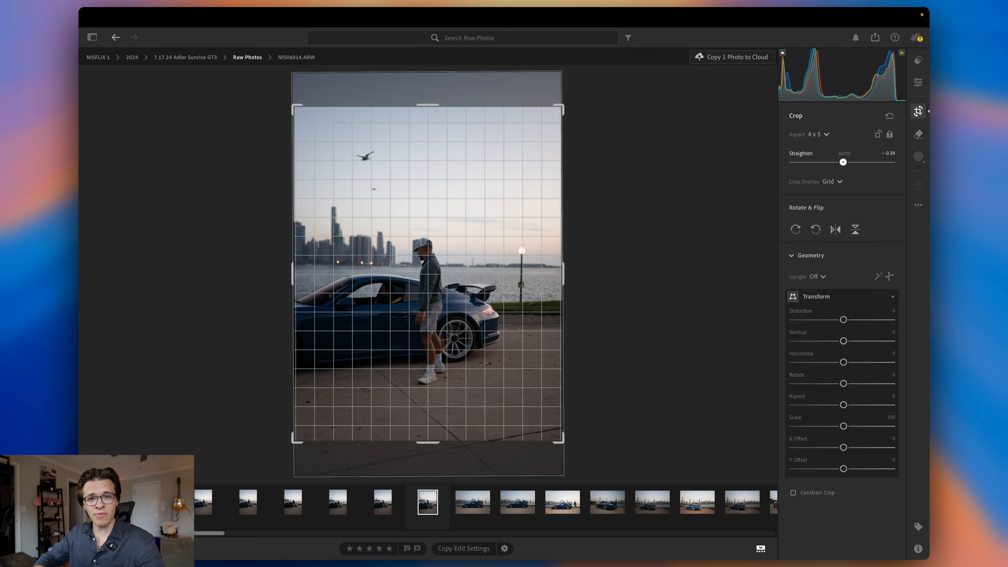
drag(843, 162, 843, 162)
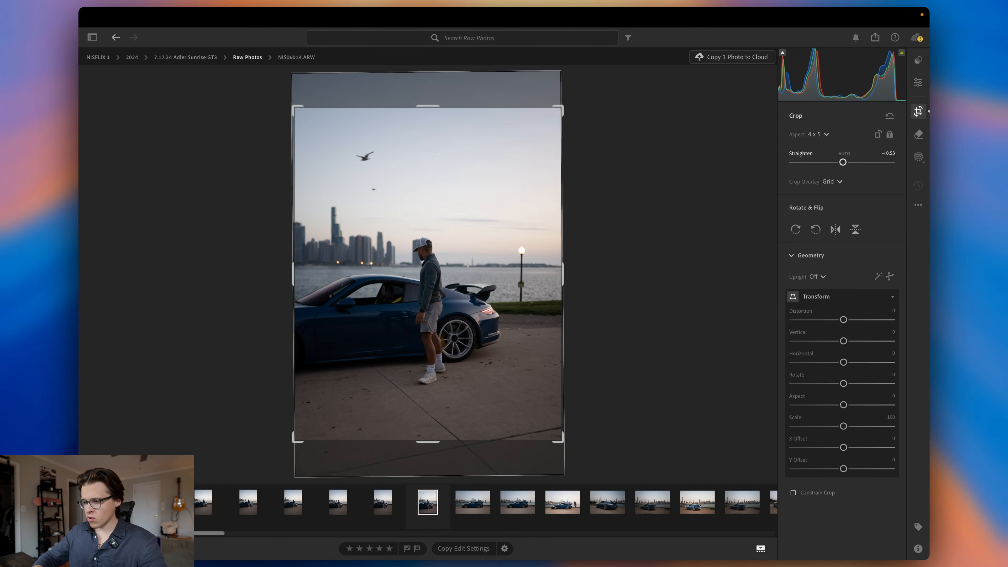
drag(843, 162, 843, 162)
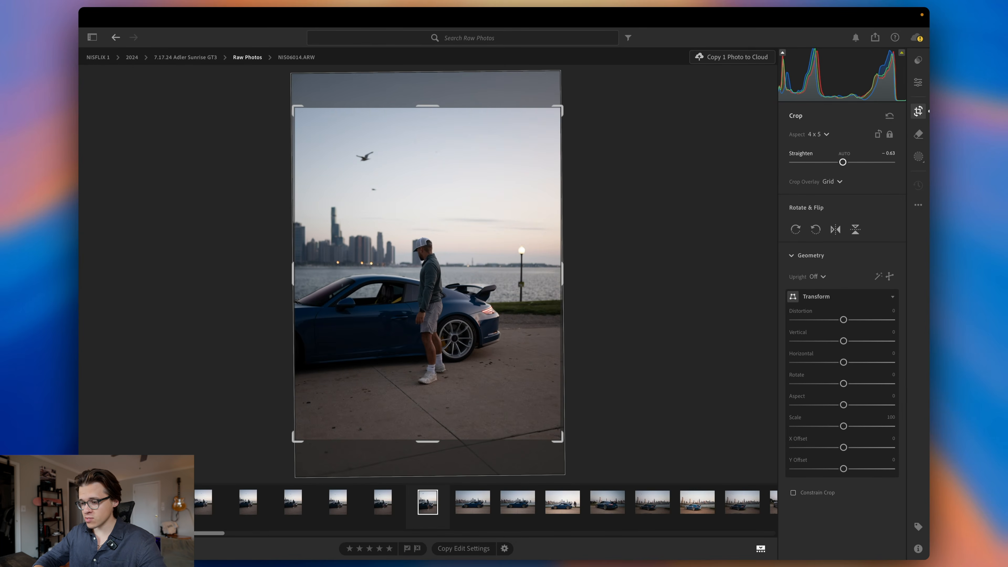
drag(843, 162, 843, 162)
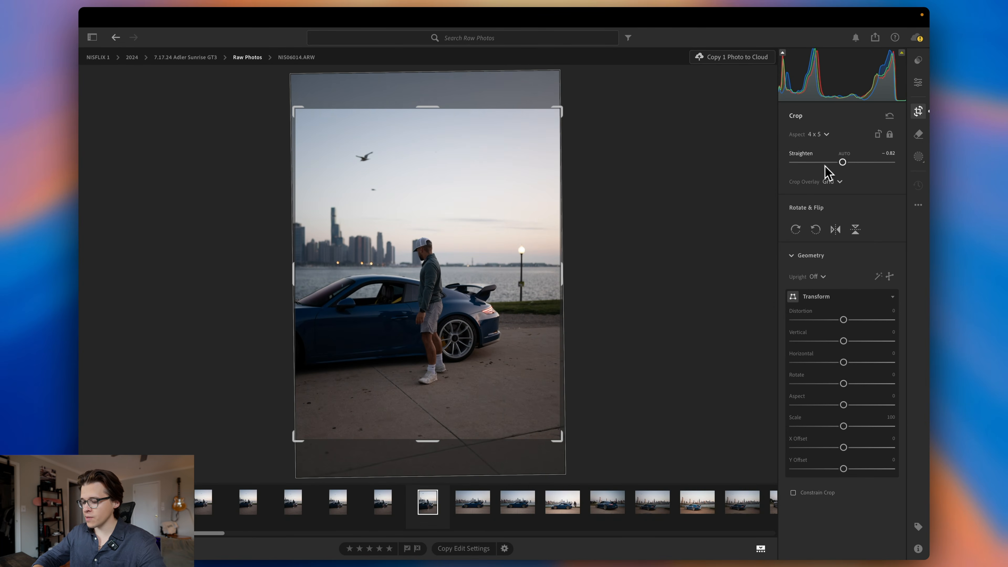
key(Return)
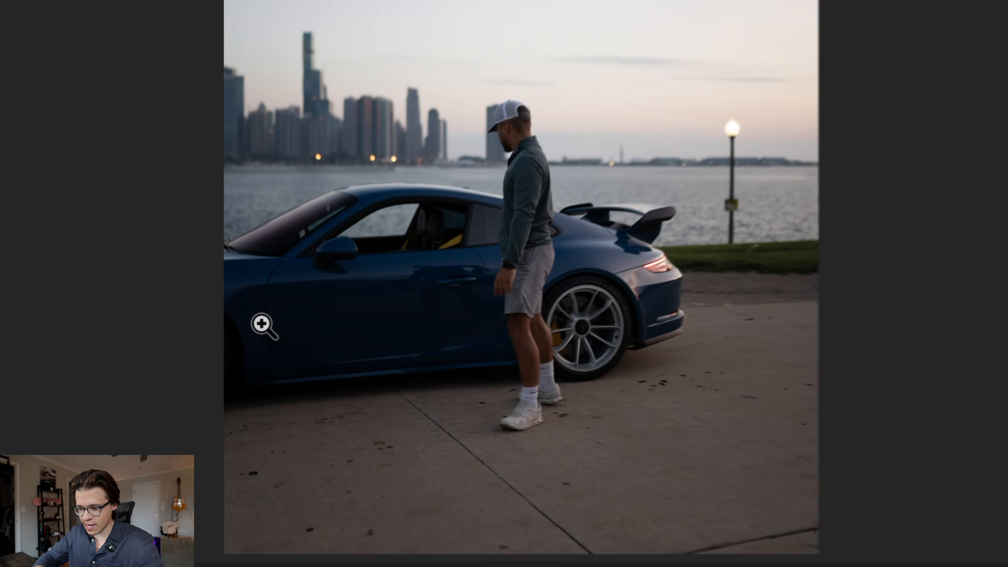
Step: Raise Shadows to +45 and compare the photo with its original version
click(266, 327)
click(300, 296)
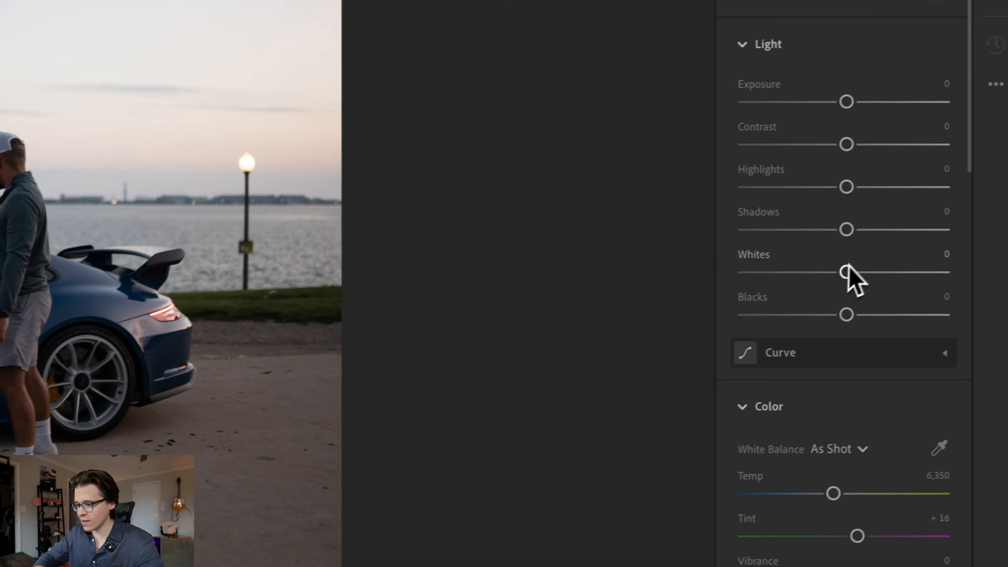
drag(850, 229, 953, 230)
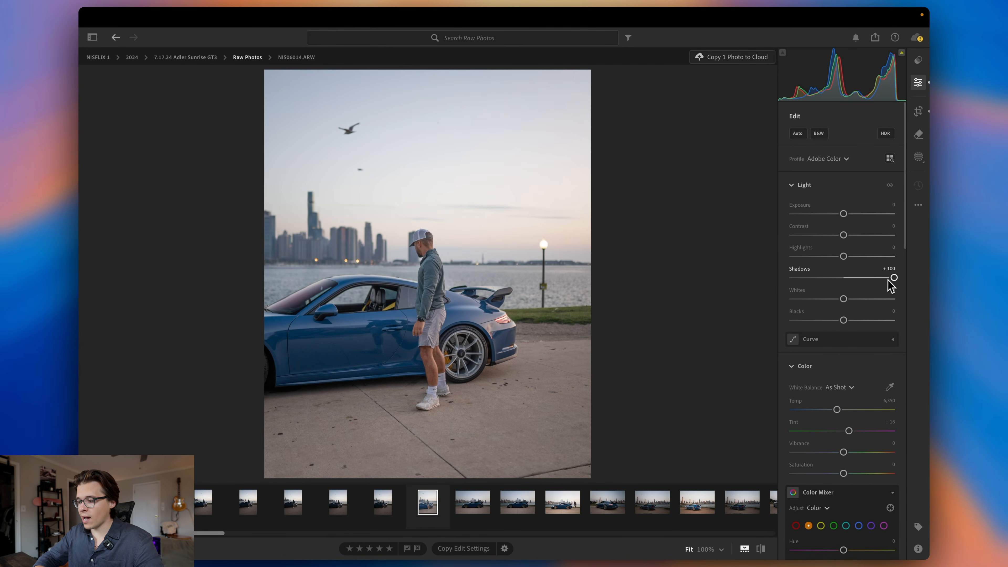
drag(892, 281, 865, 286)
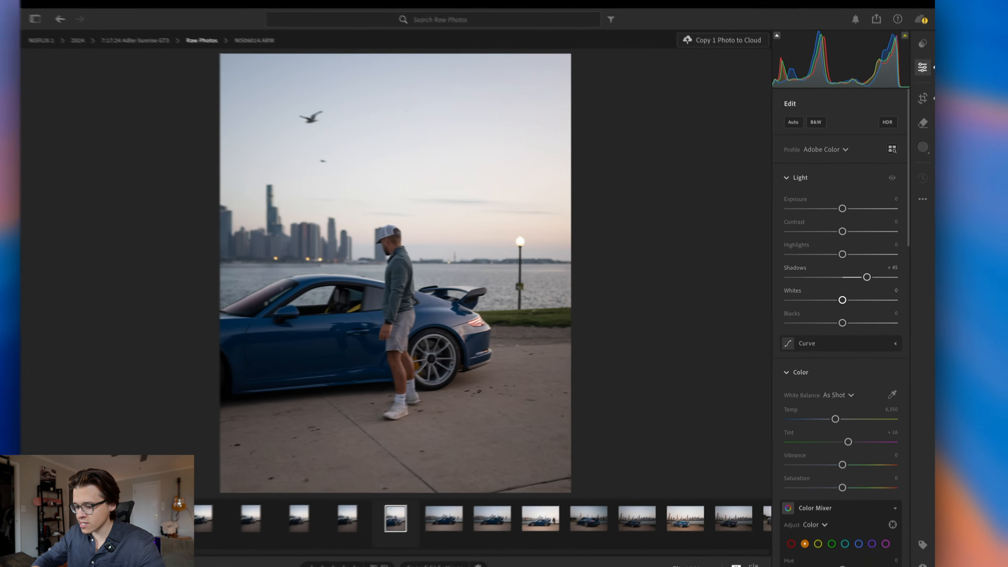
key(backslash)
key(backslash)
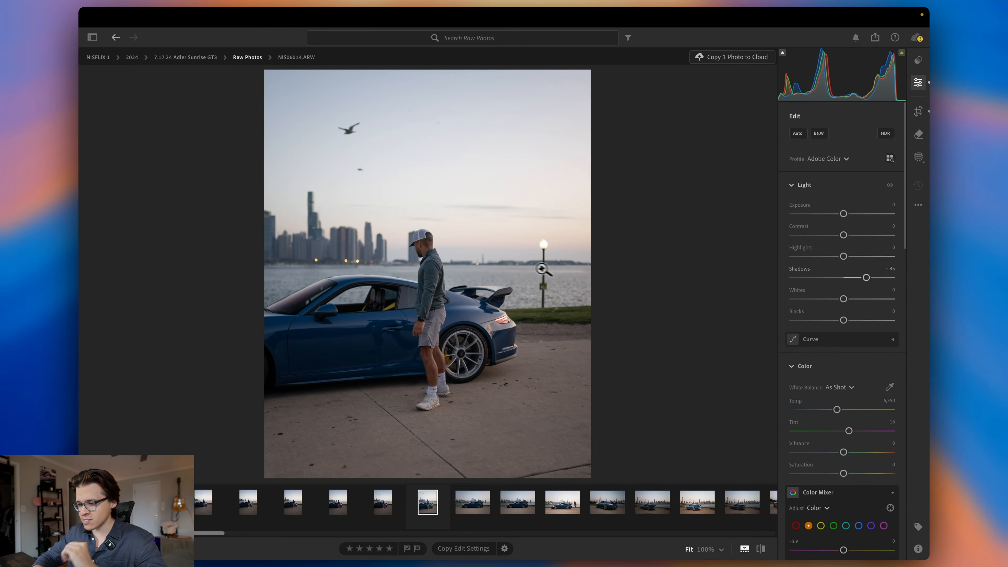
Step: Set up the Remove tool for the lamp post behind the car, with Generative AI and Object Aware enabled
click(543, 280)
scroll(547, 281, up, 5)
scroll(567, 265, down, 5)
drag(567, 266, 479, 292)
scroll(478, 280, up, 2)
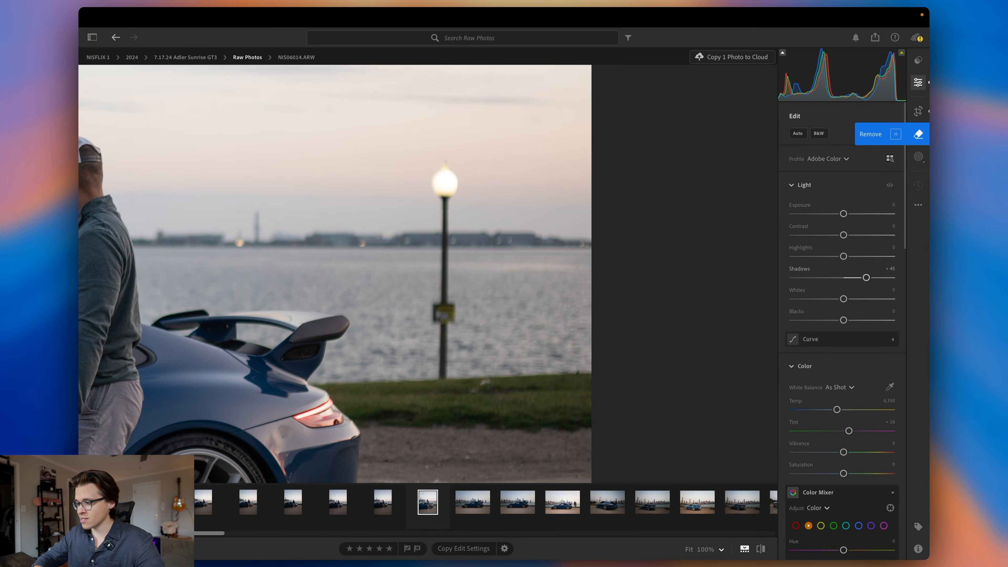
click(923, 138)
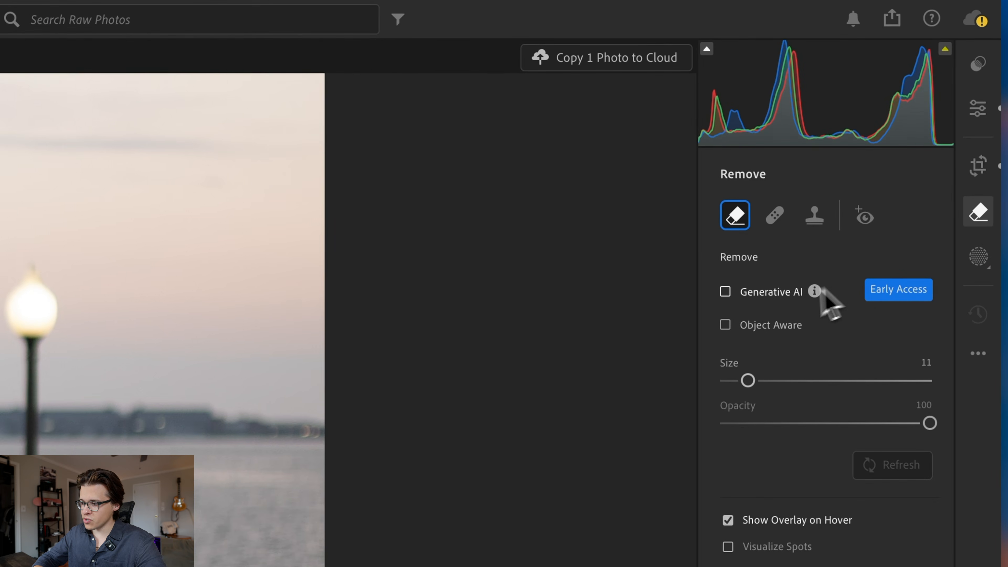
click(753, 301)
click(750, 328)
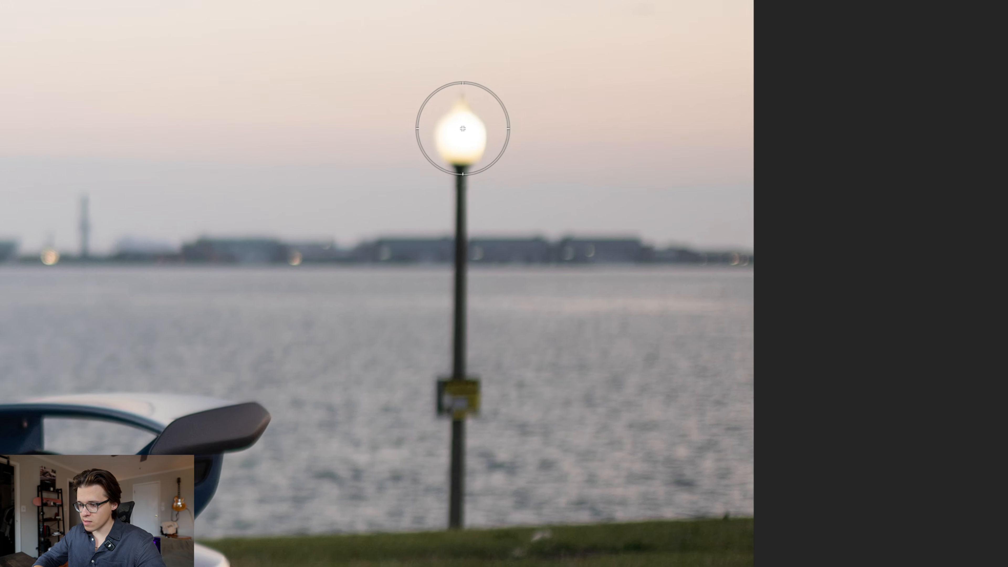
Step: Brush over the whole lamp post from its light down to the grass and apply the generative removal
drag(469, 122, 454, 496)
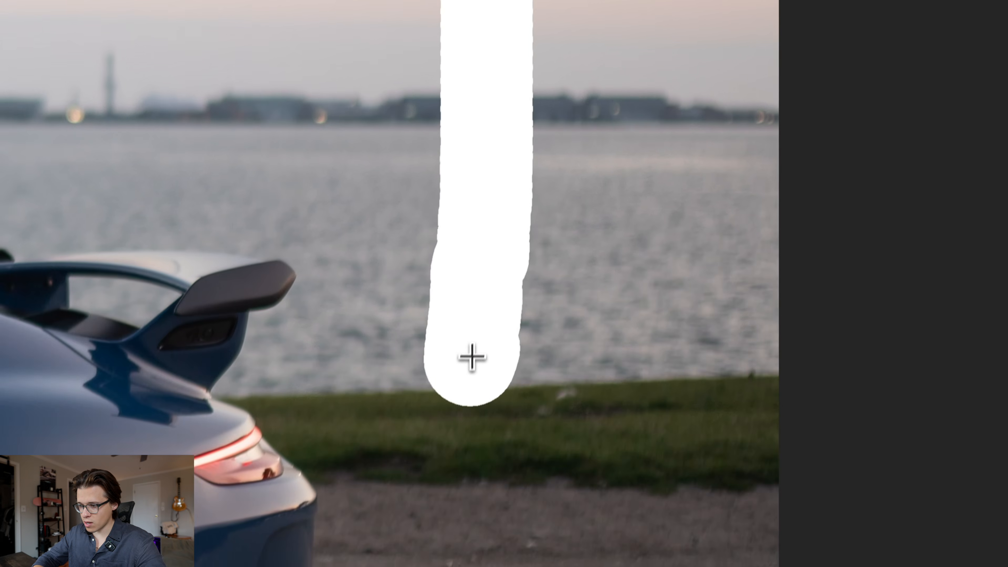
drag(471, 358, 472, 359)
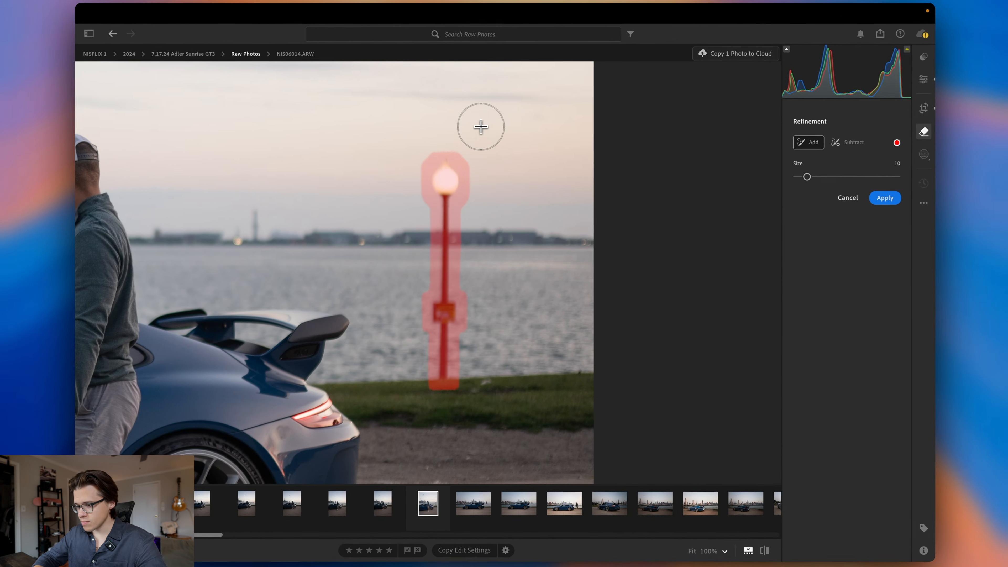
click(883, 201)
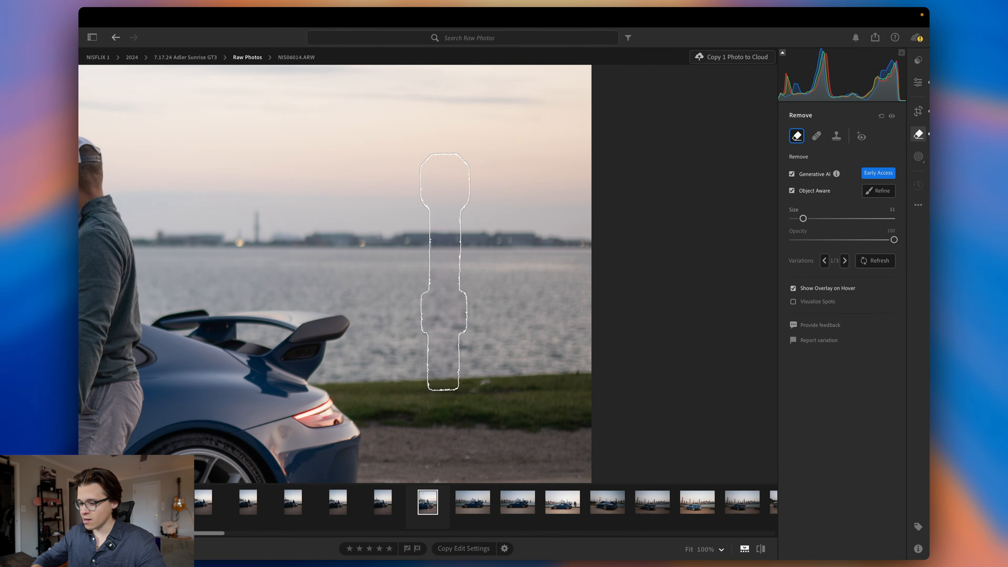
key(Return)
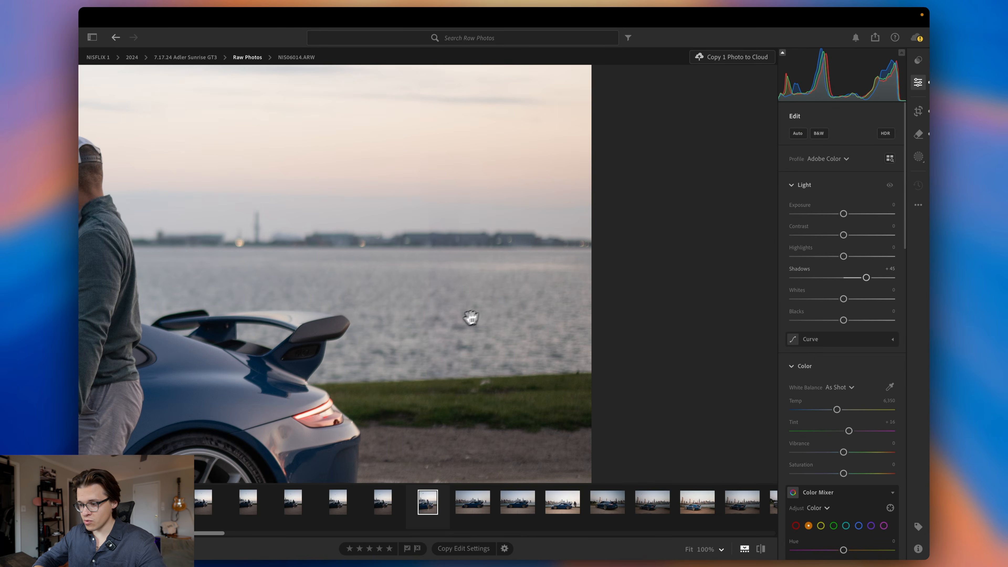
click(448, 297)
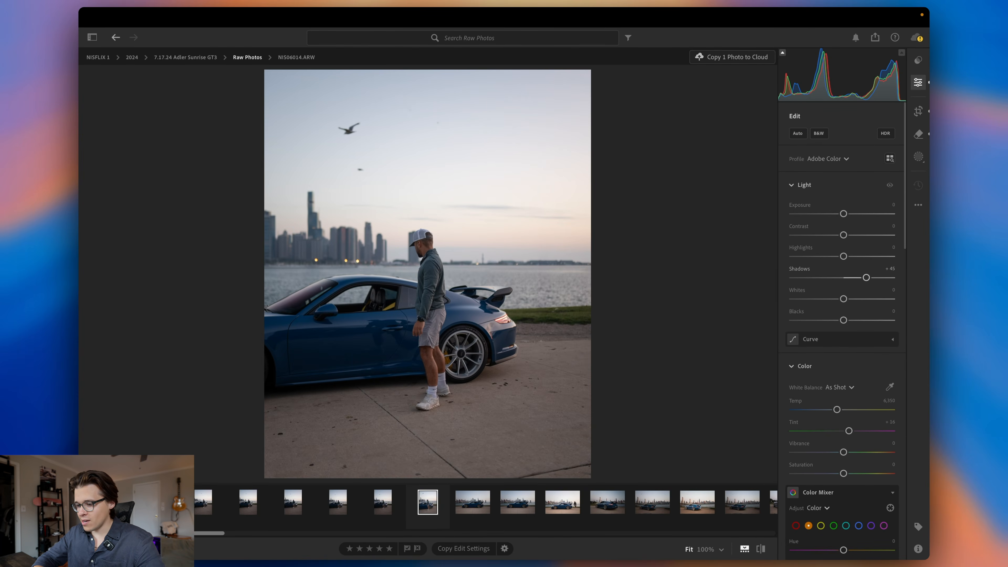
Step: Tighten the 4 x 5 crop around the man and the car, cutting away the empty area behind the car
click(920, 114)
drag(559, 108, 543, 124)
drag(496, 175, 492, 210)
drag(543, 133, 542, 129)
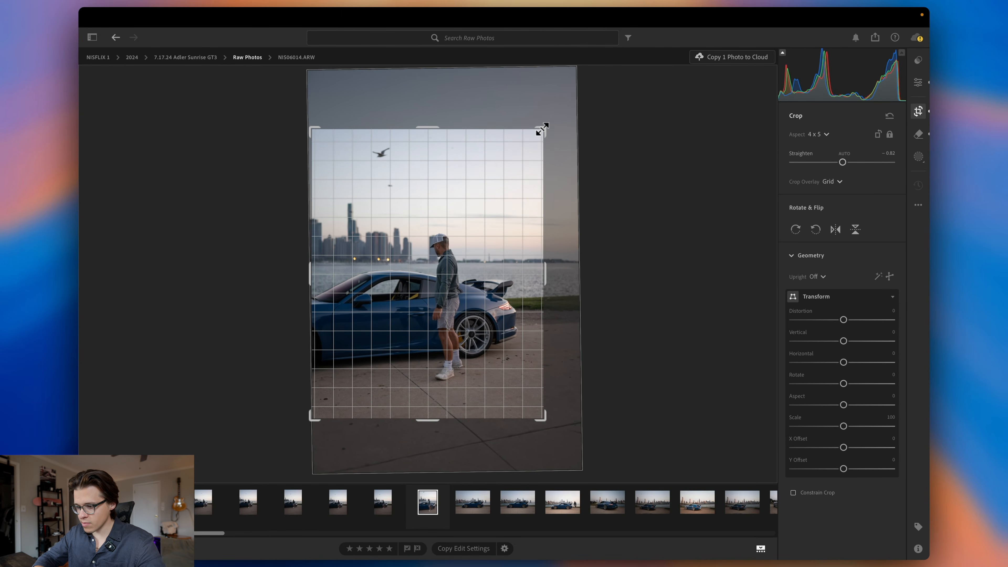
key(Return)
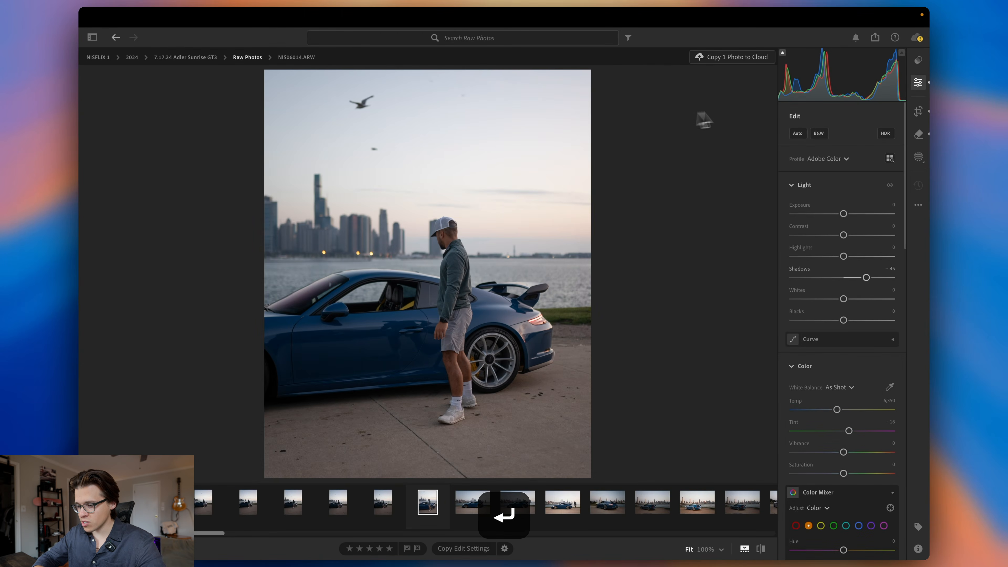
Step: Fine-tune the vertical placement of the man and car within the crop frame
click(918, 112)
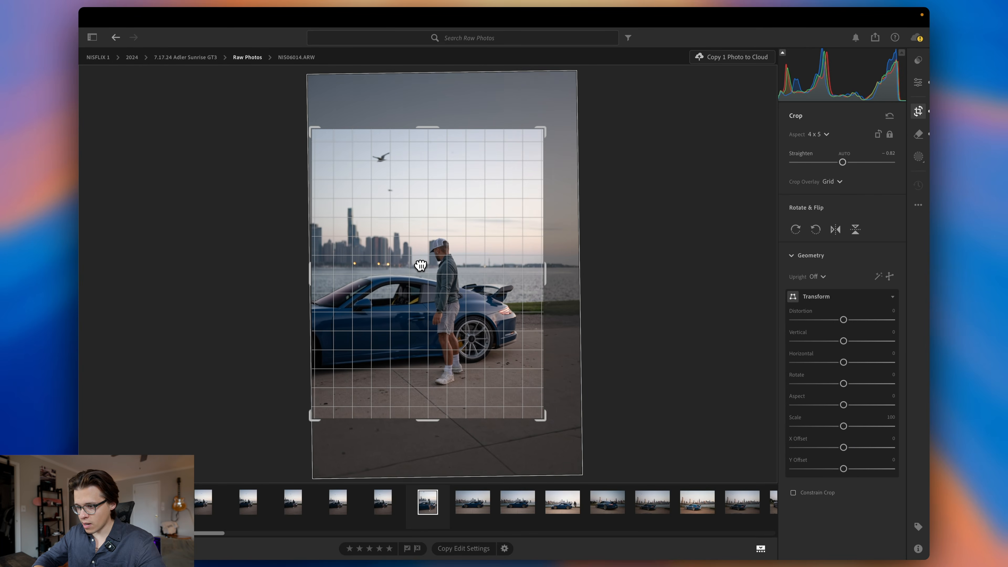
key(Return)
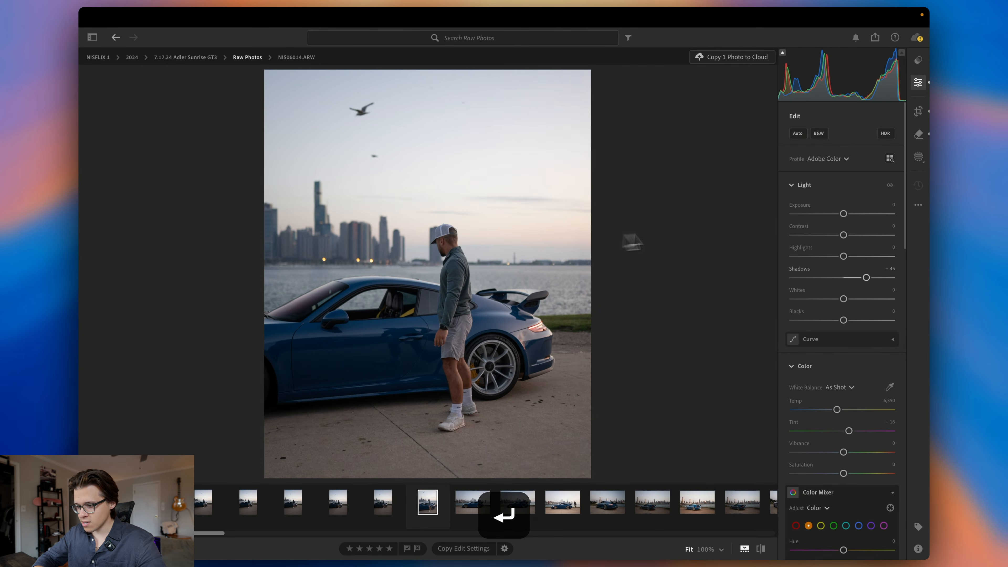
click(918, 111)
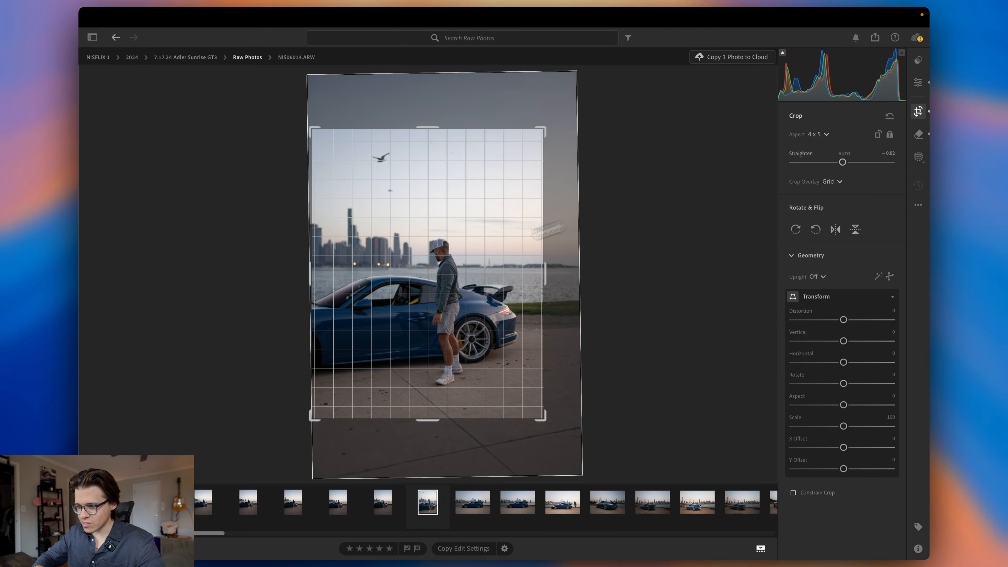
key(Return)
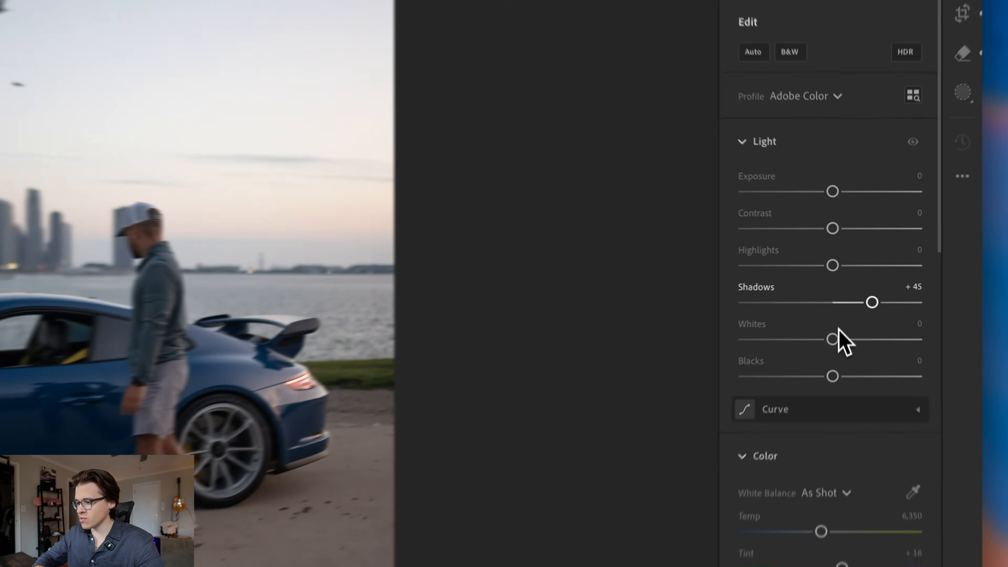
Step: Set Contrast to +35 and Exposure to +0.51
drag(853, 229, 859, 235)
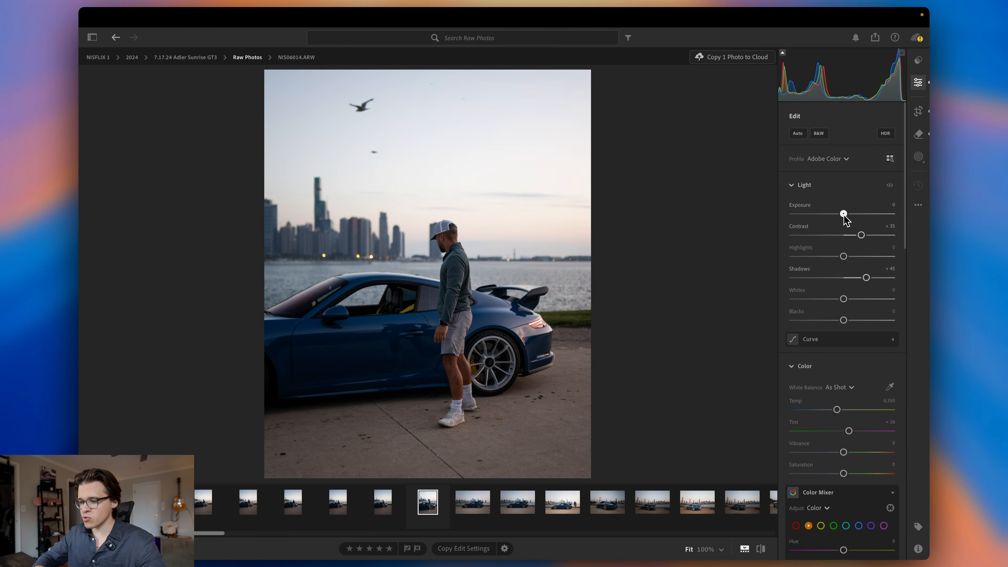
drag(844, 213, 849, 214)
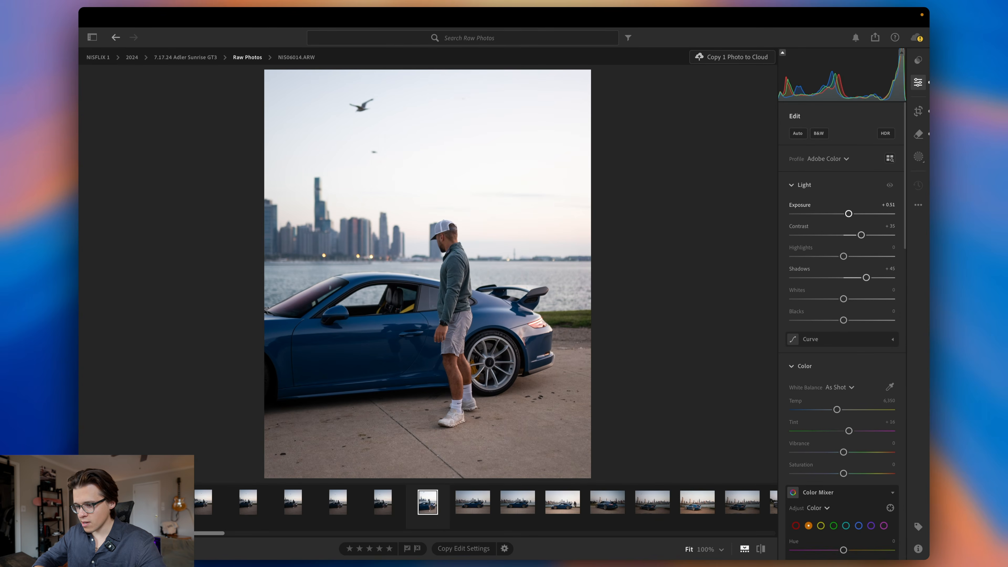
Step: Increase the photo's Sharpening to 80
scroll(849, 214, down, 2)
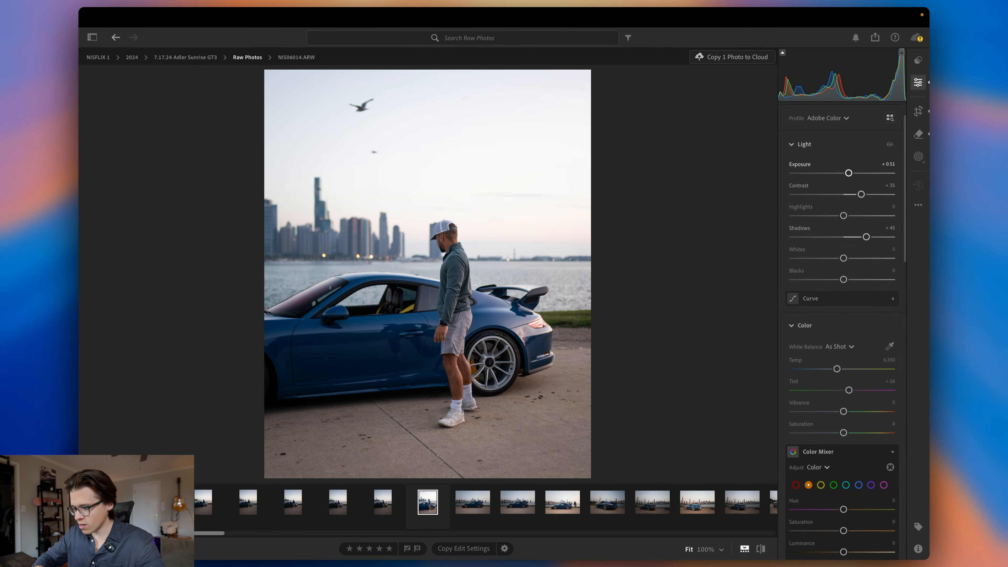
scroll(841, 302, down, 1)
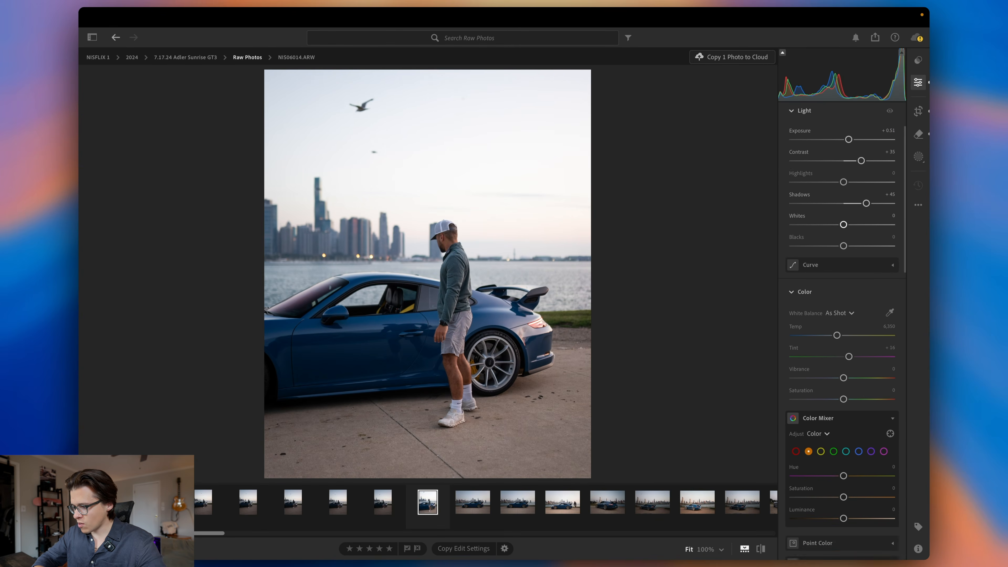
scroll(842, 302, down, 15)
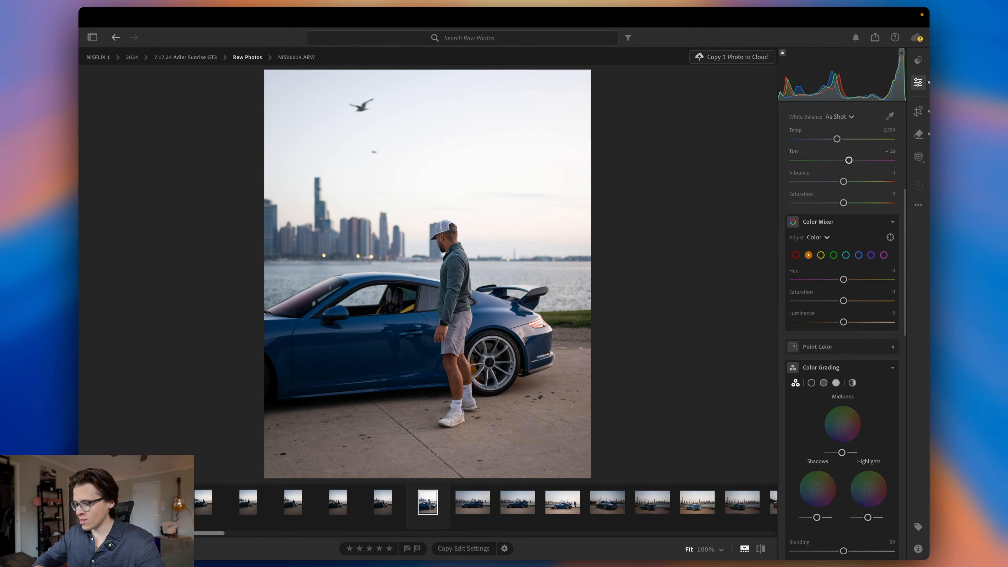
scroll(852, 223, down, 10)
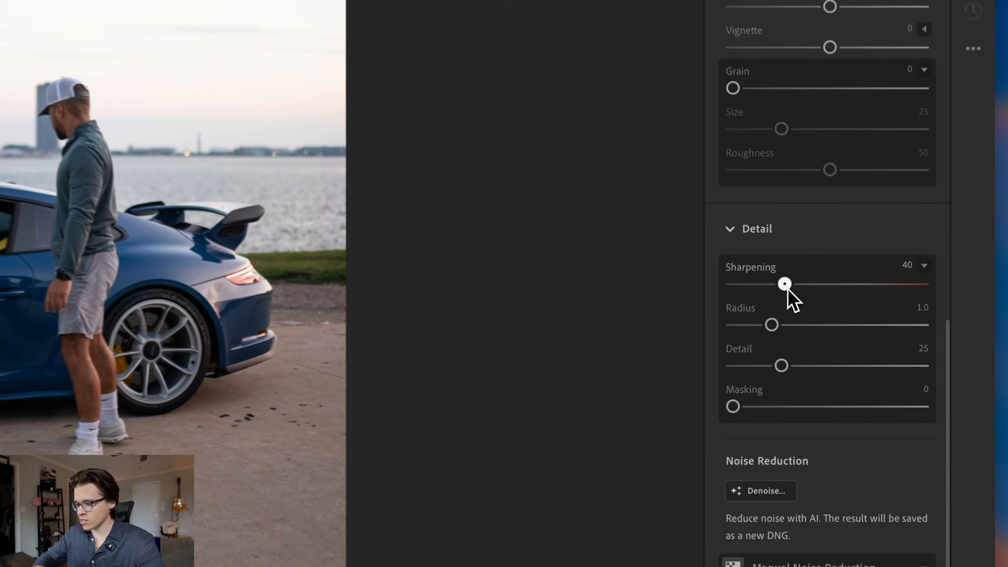
drag(811, 320, 837, 320)
drag(826, 286, 836, 286)
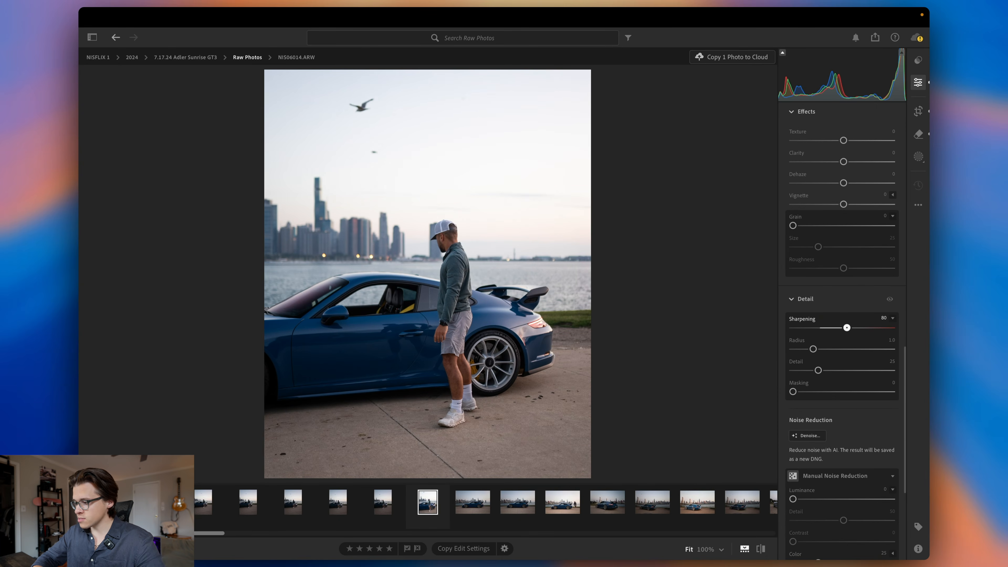
Step: Raise the photo's Clarity to +15
scroll(843, 333, up, 1)
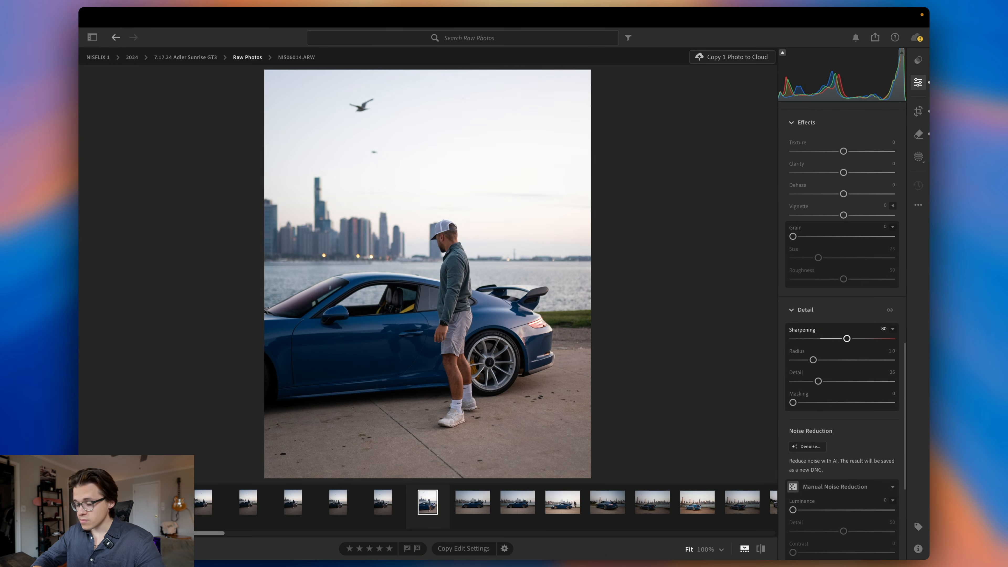
scroll(848, 338, up, 3)
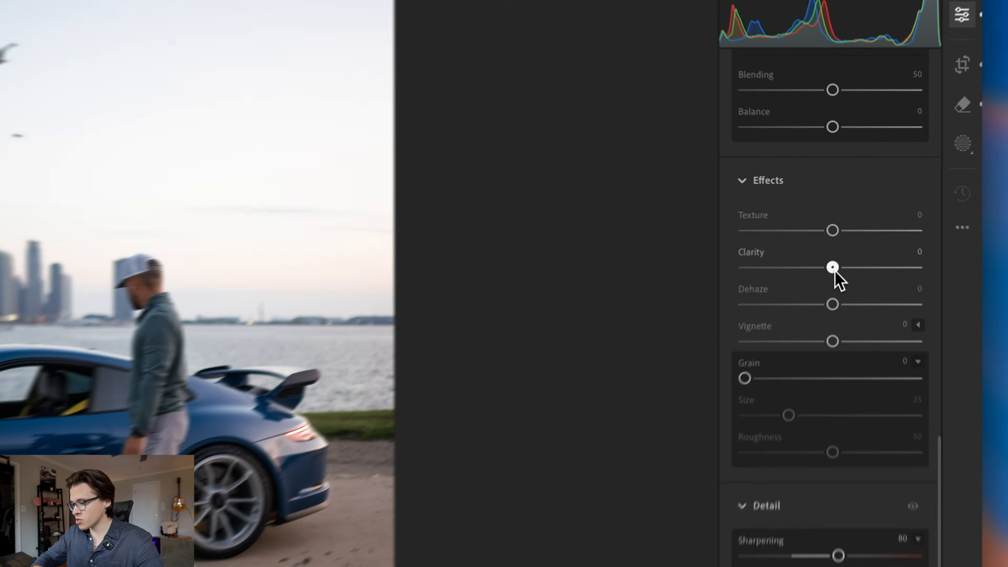
drag(835, 272, 848, 272)
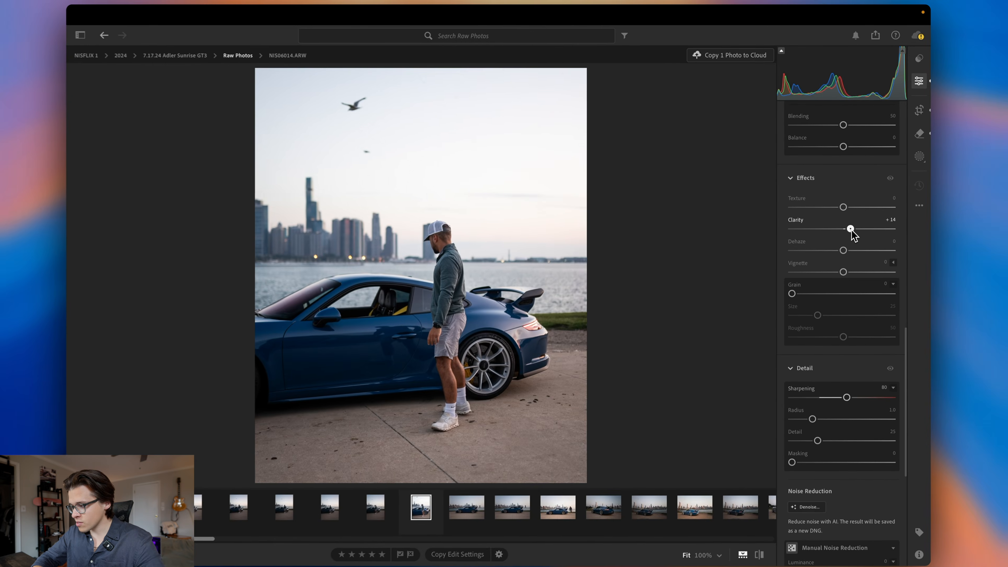
drag(852, 230, 853, 230)
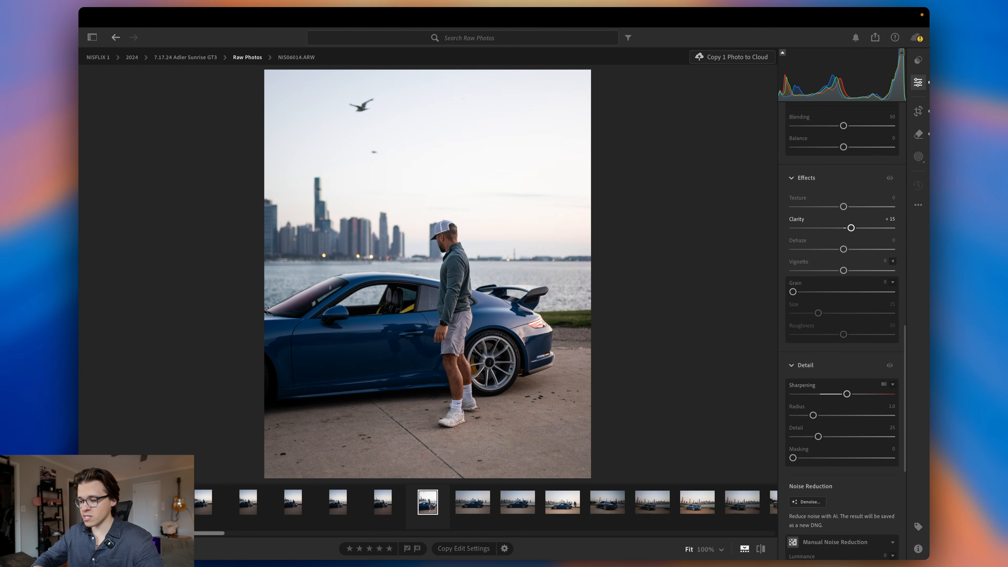
Step: Reduce the photo's Clarity to +10 and inspect the car's rear up close
drag(854, 232, 848, 230)
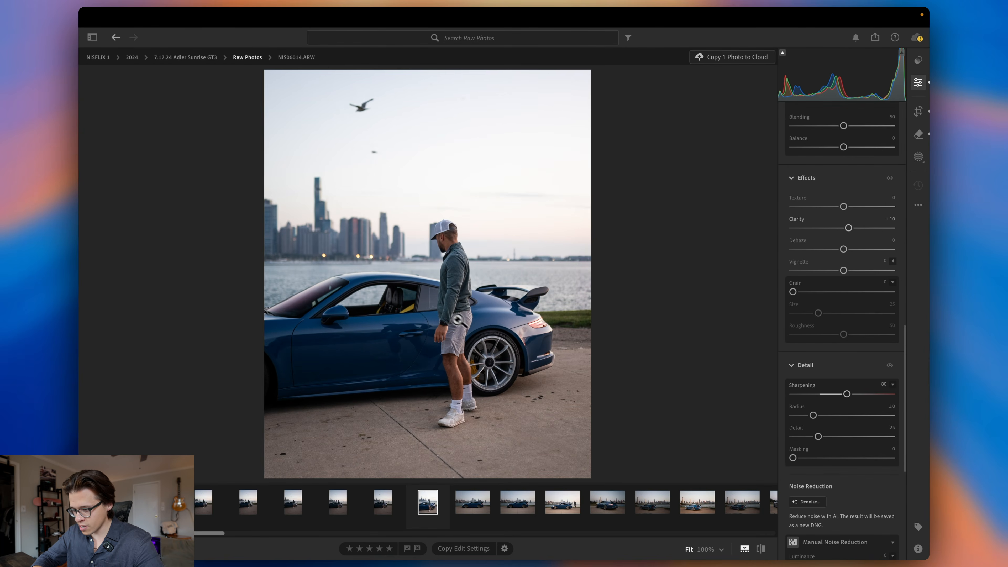
click(538, 329)
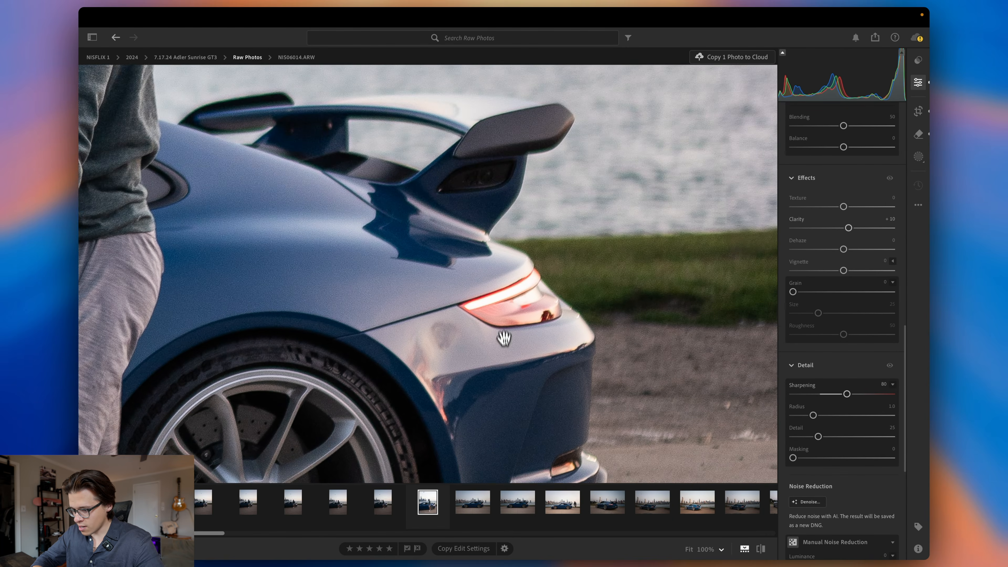
drag(504, 337, 525, 187)
Step: Try Clarity at +100, view the whole photo, and restore it to +10
drag(853, 229, 899, 247)
click(693, 266)
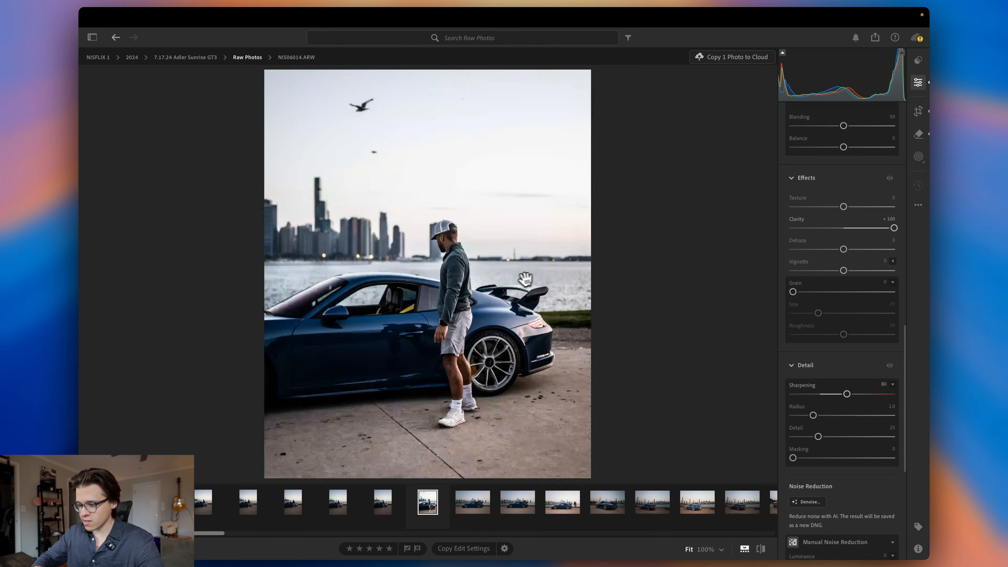
drag(894, 229, 846, 242)
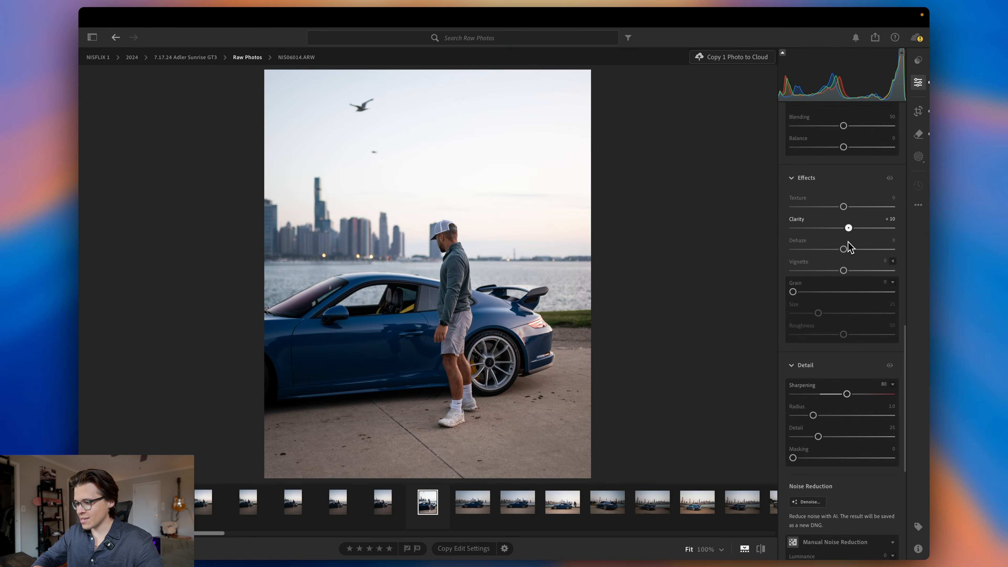
drag(852, 247, 852, 249)
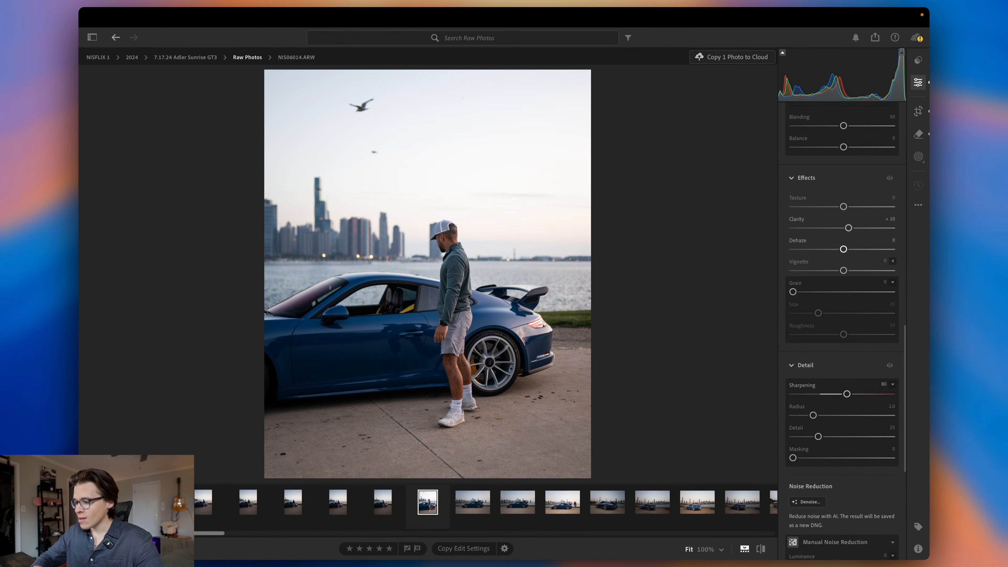
Step: Set the white balance Temp to 6,800 and compare the edited photo with the original
scroll(843, 337, up, 4)
scroll(843, 338, up, 7)
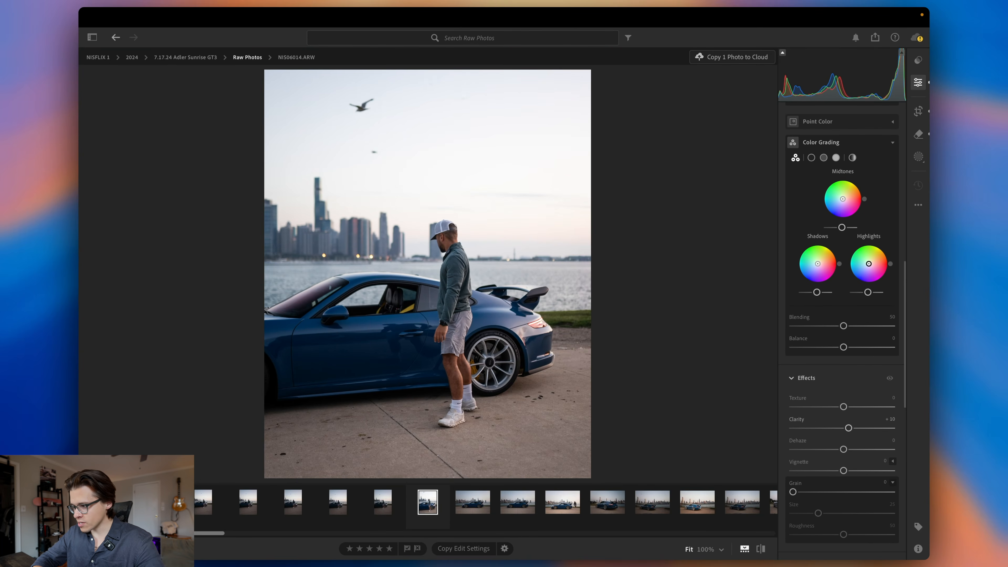
scroll(843, 338, up, 15)
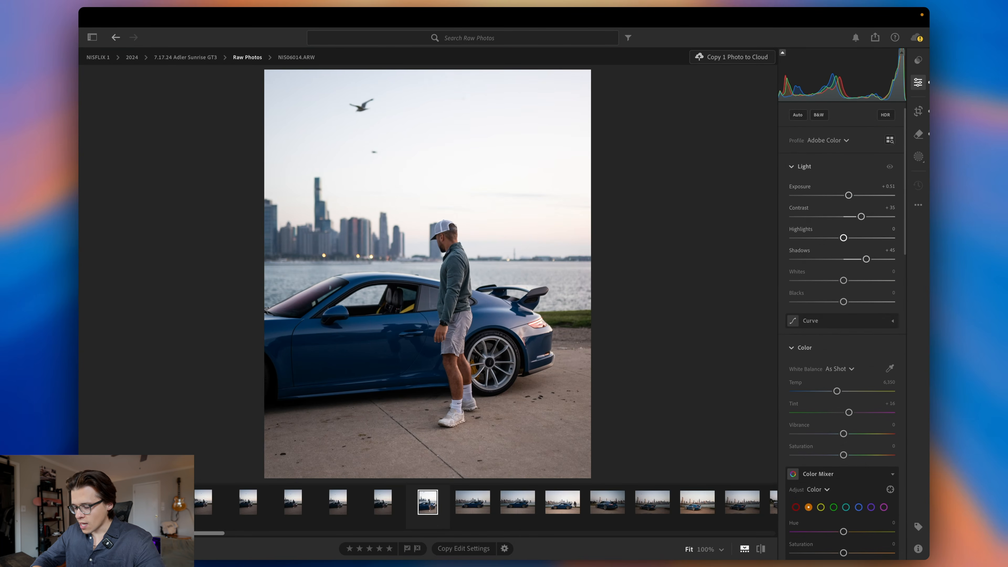
scroll(851, 249, down, 5)
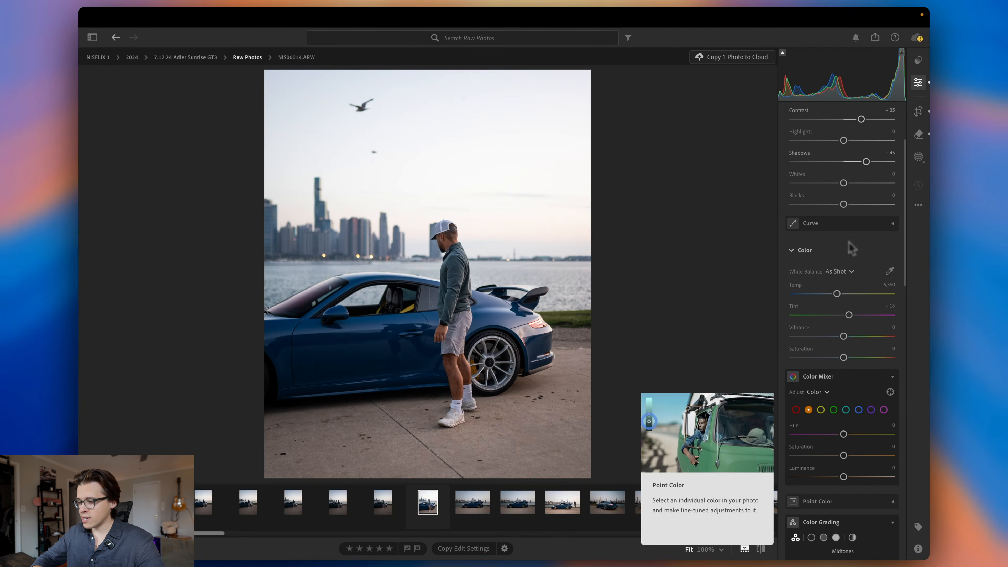
scroll(869, 258, down, 1)
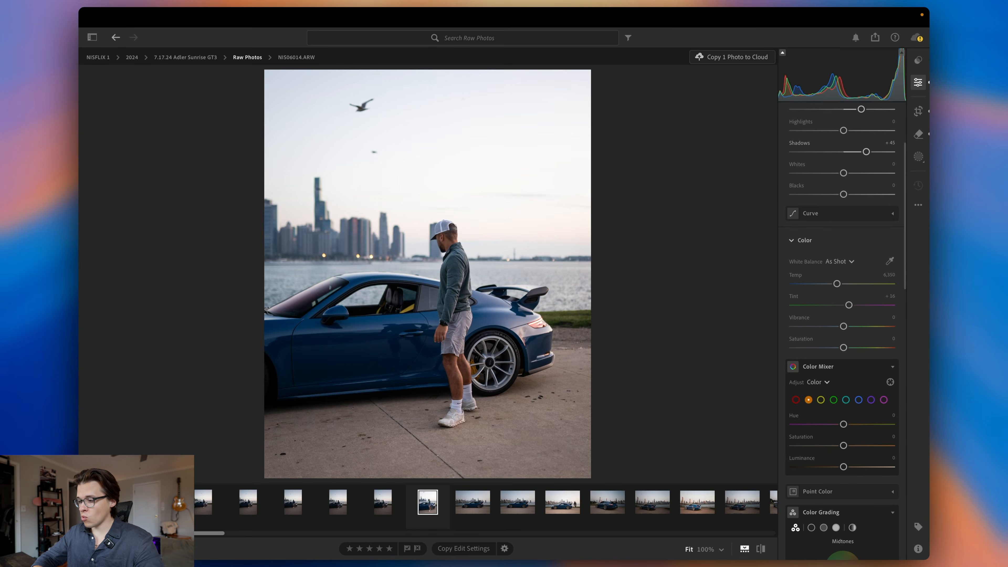
drag(837, 284, 824, 287)
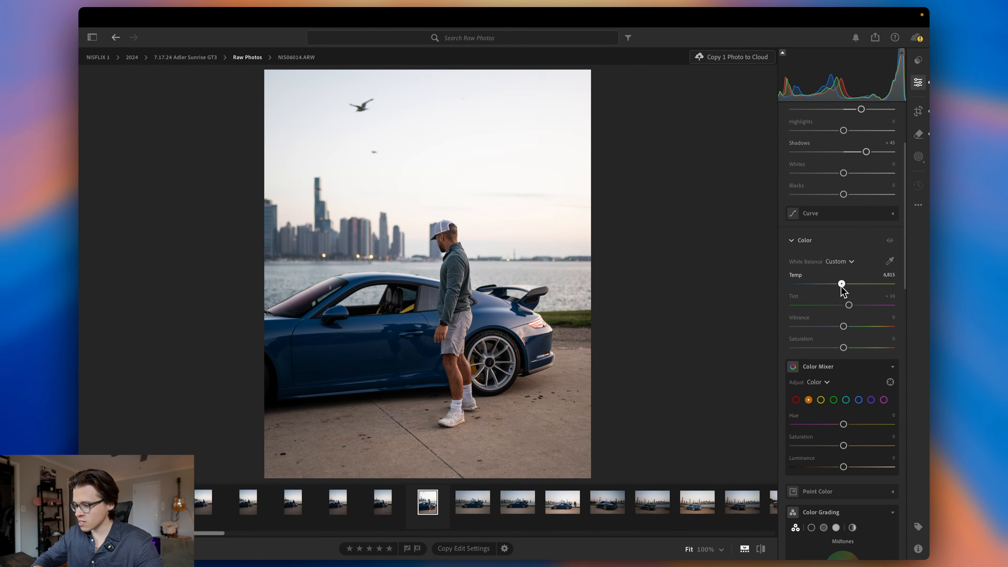
click(888, 276)
text(6800)
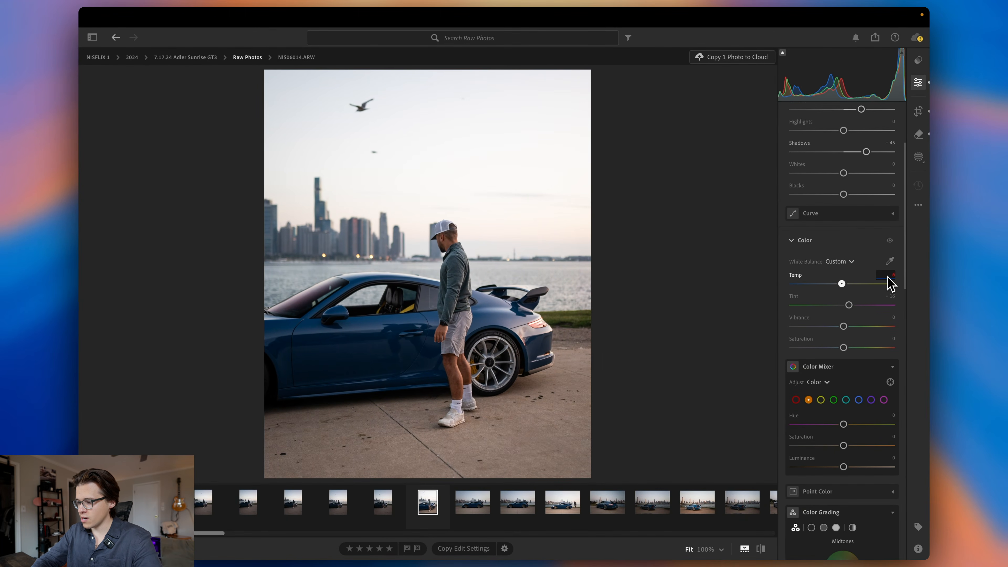
key(Return)
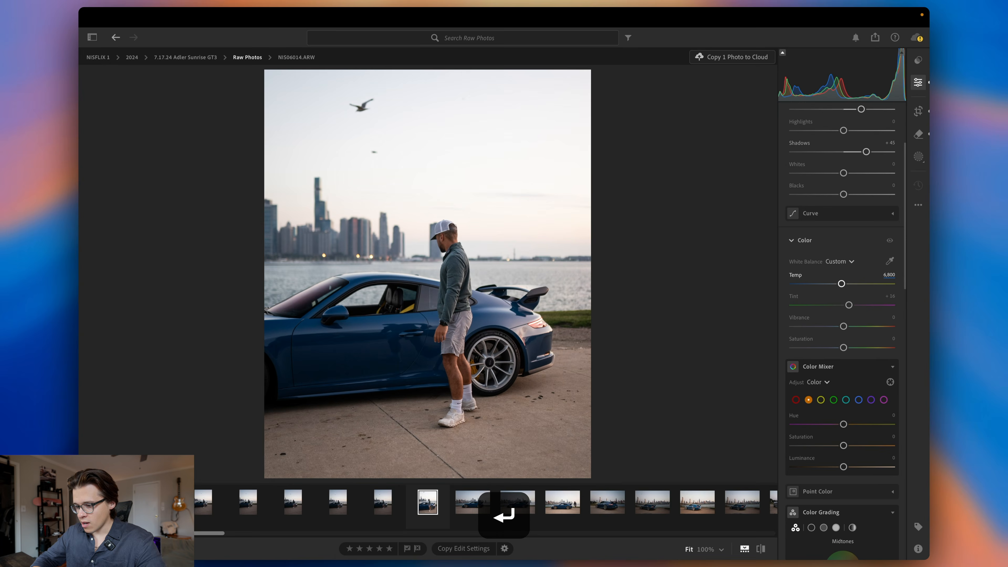
key(backslash)
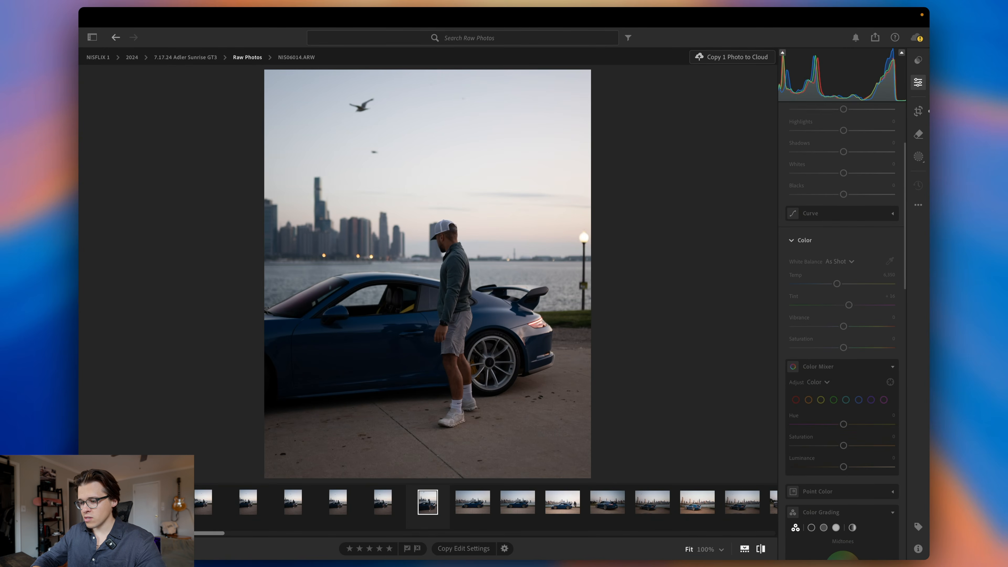
key(backslash)
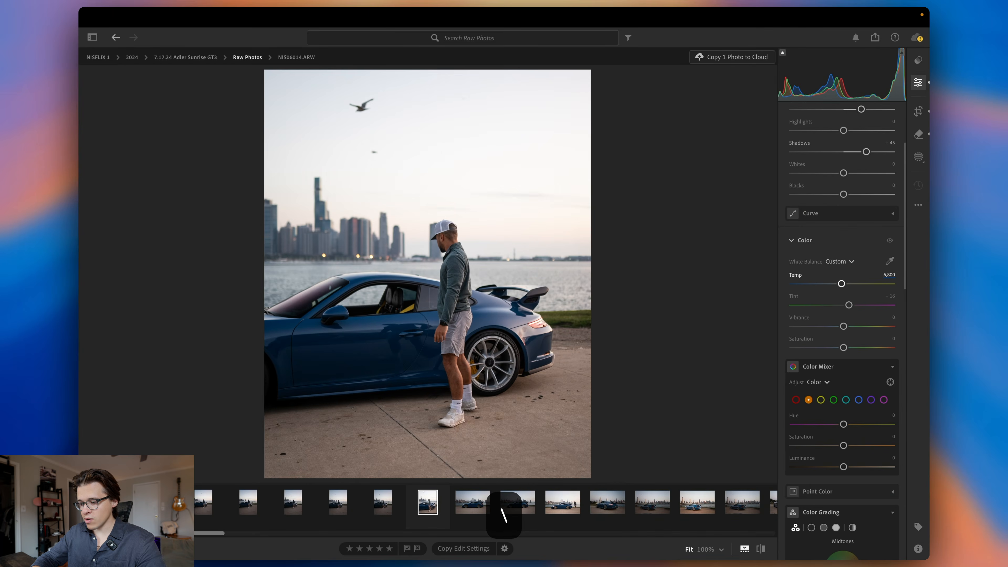
key(backslash)
key(backslash)
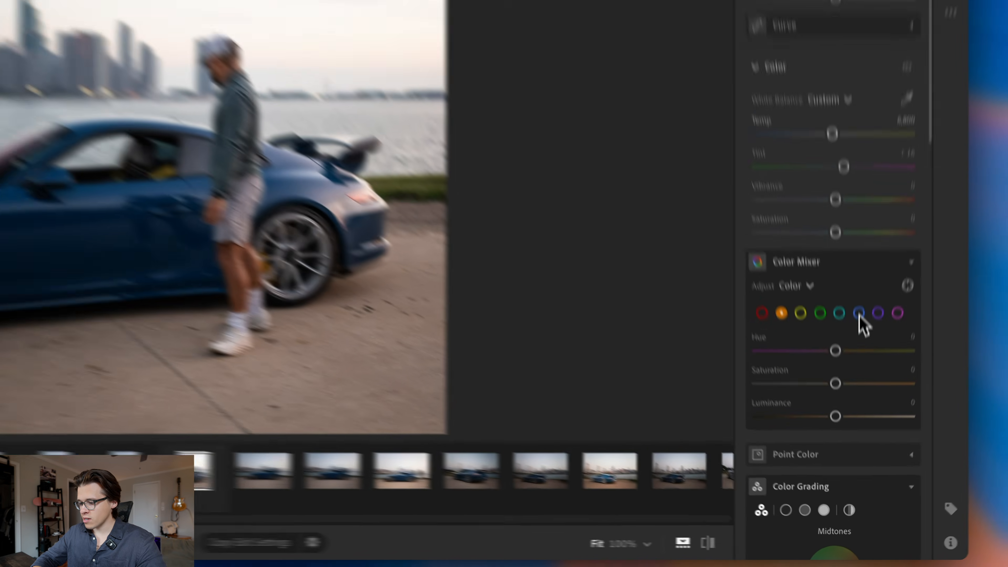
Step: In the Color Mixer, set the blue Saturation to +20 and the blue Luminance to +10
click(859, 315)
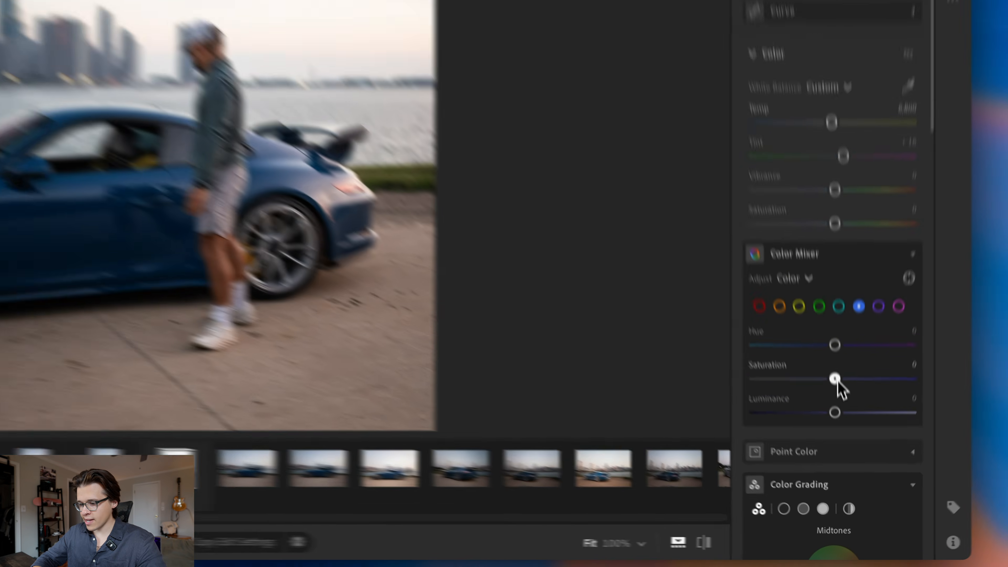
drag(838, 382, 856, 386)
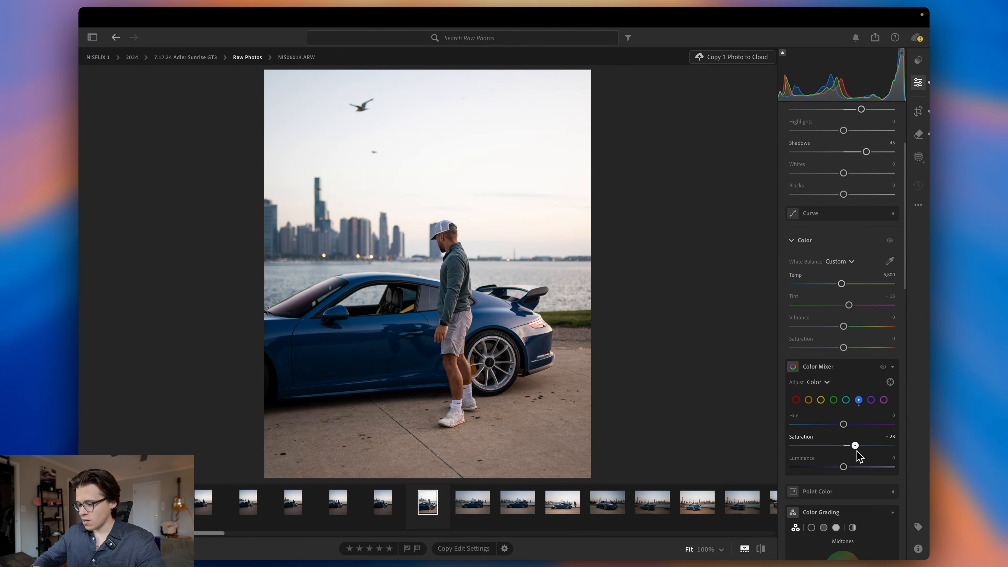
drag(855, 446, 857, 446)
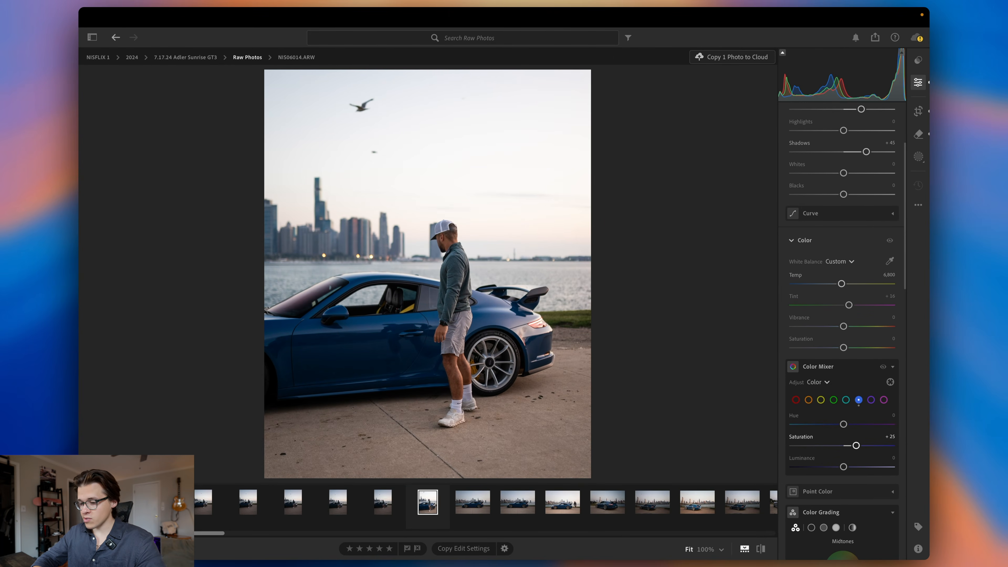
drag(860, 458, 859, 453)
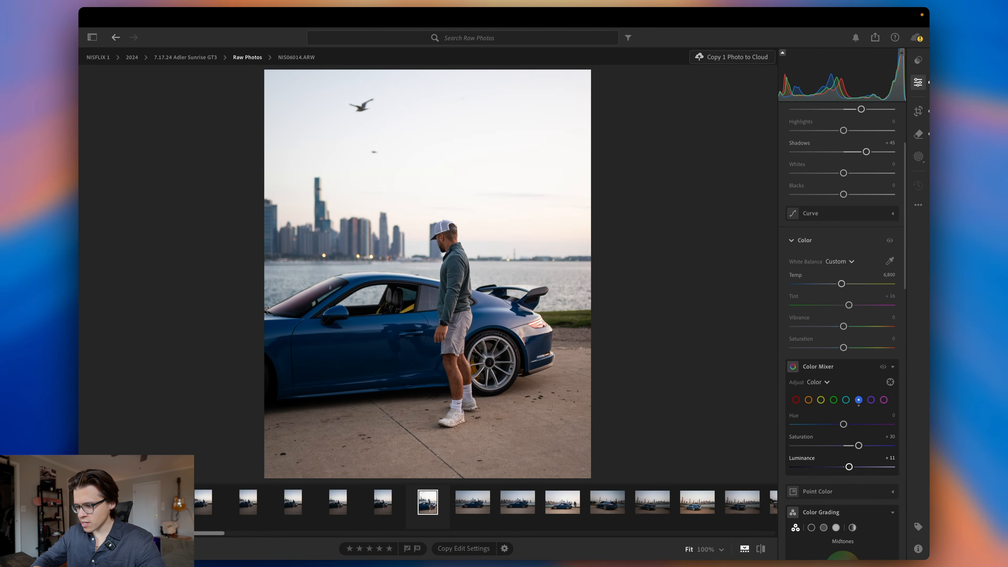
drag(858, 450, 855, 451)
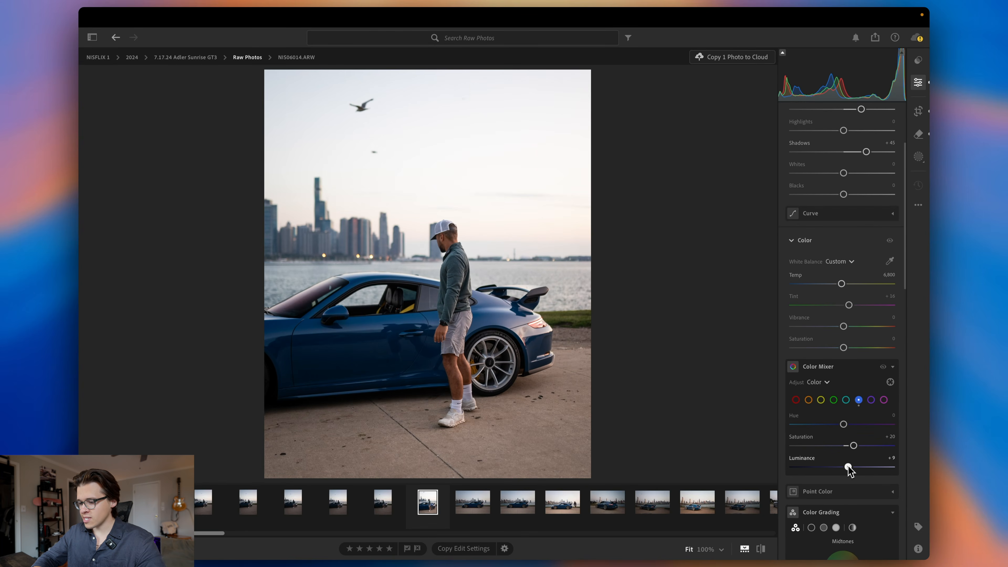
drag(848, 468, 868, 468)
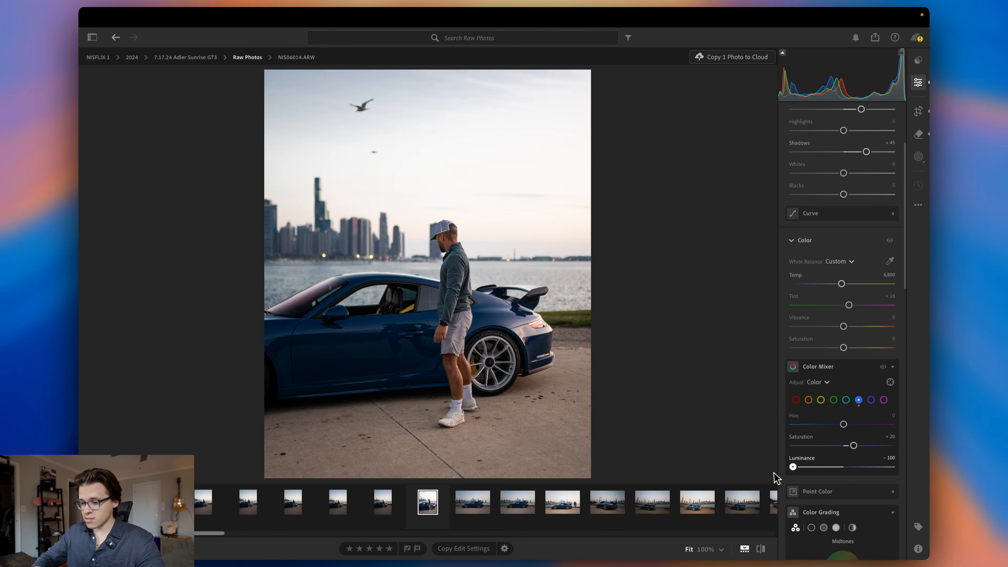
mouse_move(867, 467)
mouse_down()
mouse_move(792, 467)
mouse_move(866, 467)
mouse_move(848, 467)
mouse_up()
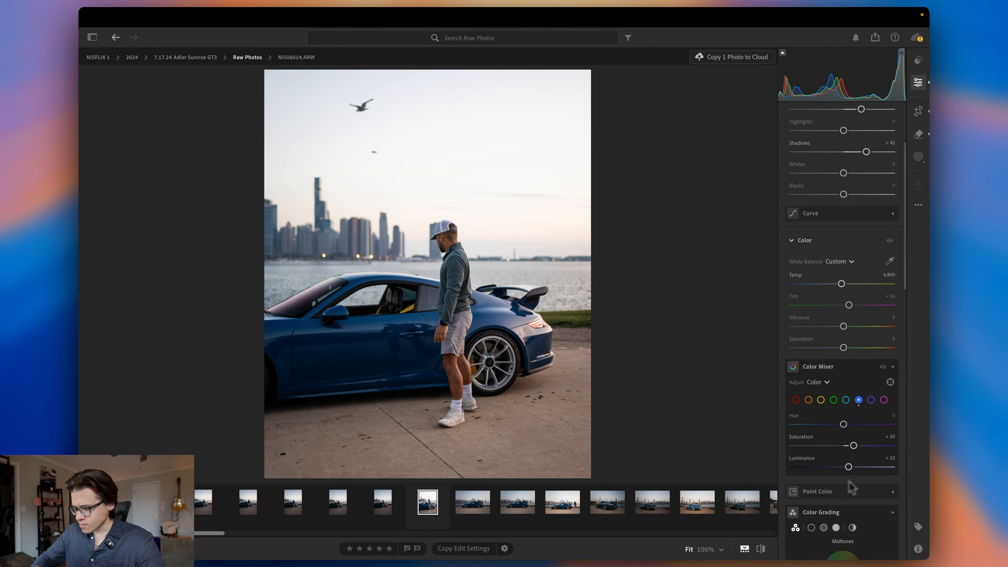
Step: Raise the photo's Vibrance to +15
scroll(850, 417, up, 3)
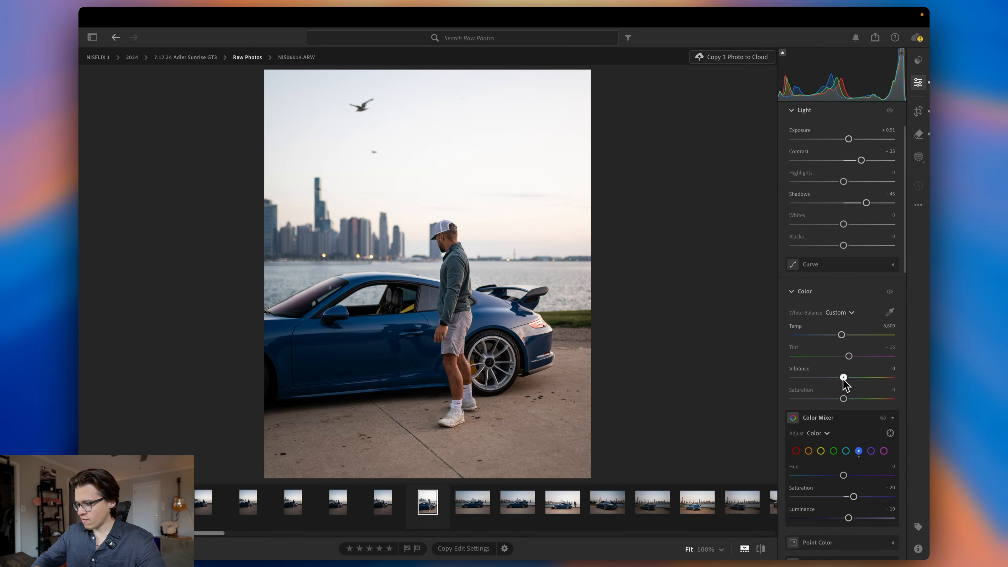
drag(844, 378, 852, 378)
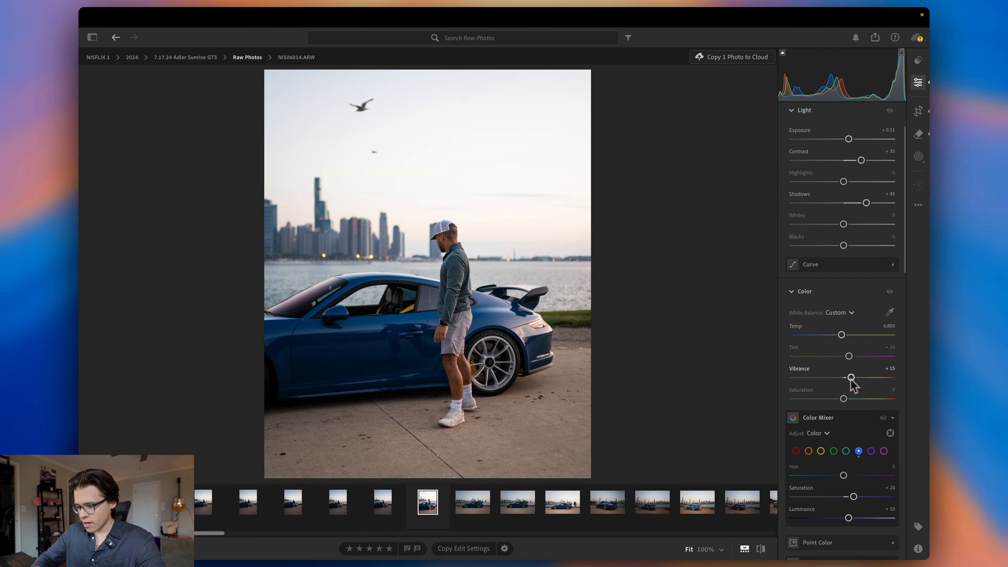
scroll(853, 385, up, 4)
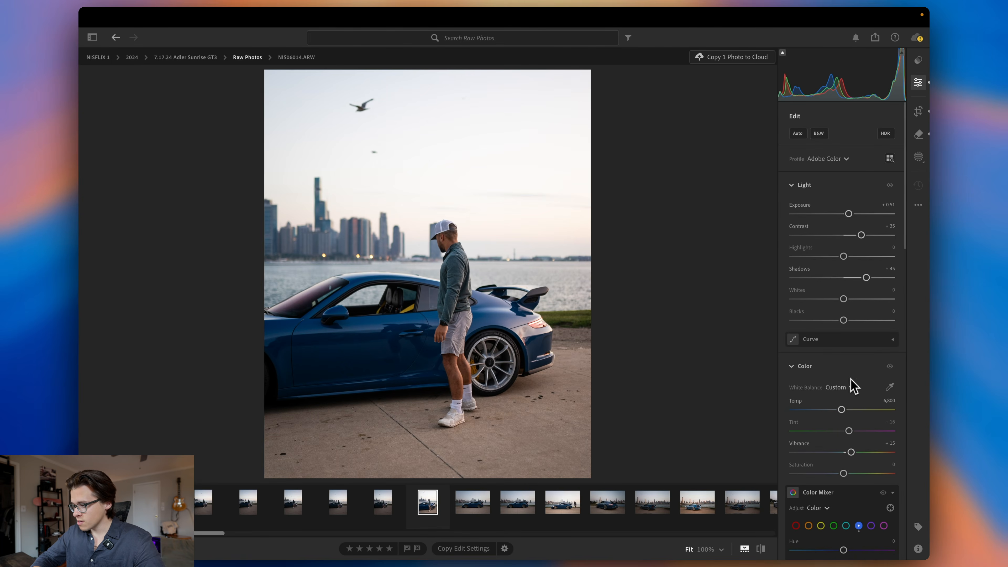
Step: Create a Sky mask and set its Highlights to -100 and Exposure to -0.68
click(919, 157)
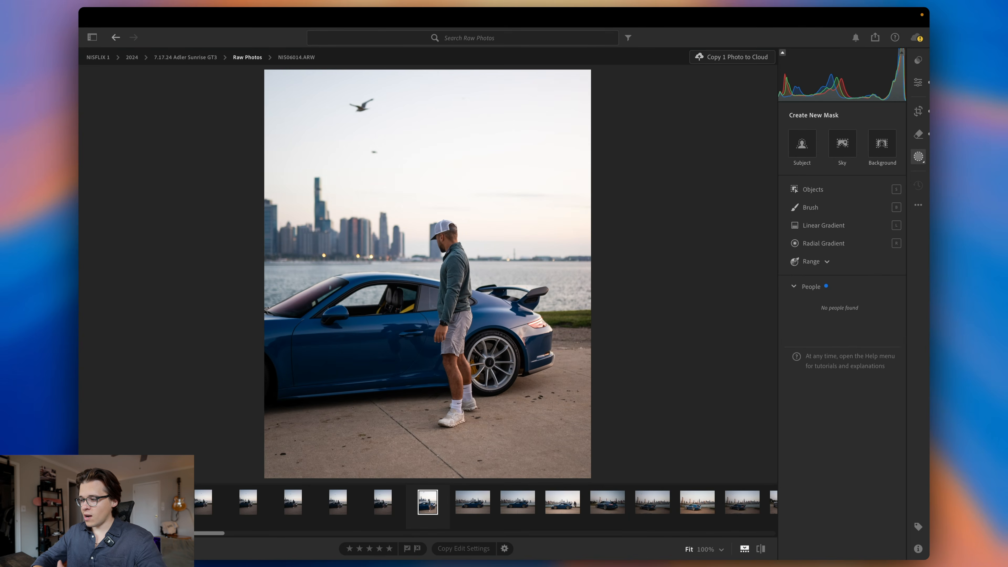
click(844, 153)
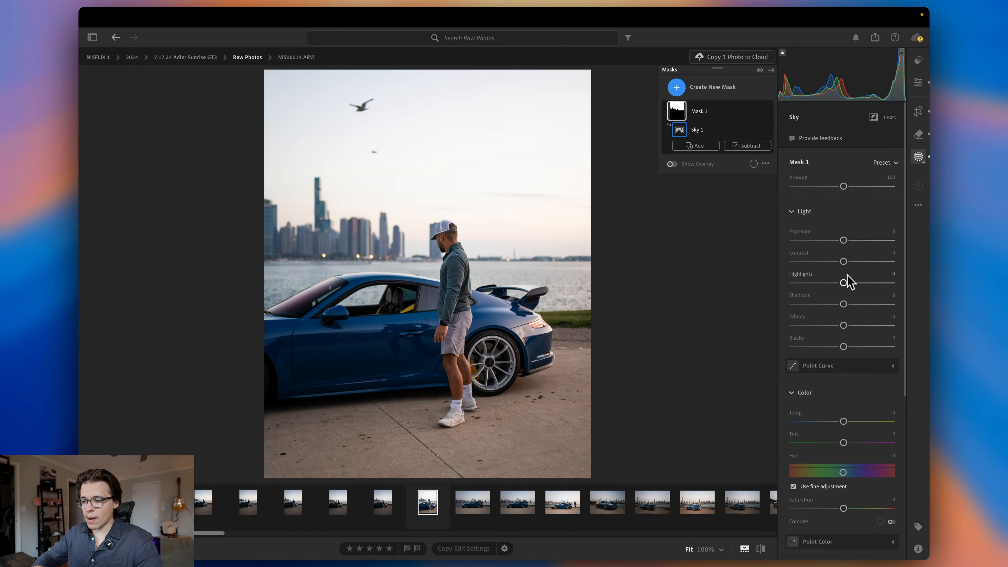
drag(844, 283, 766, 296)
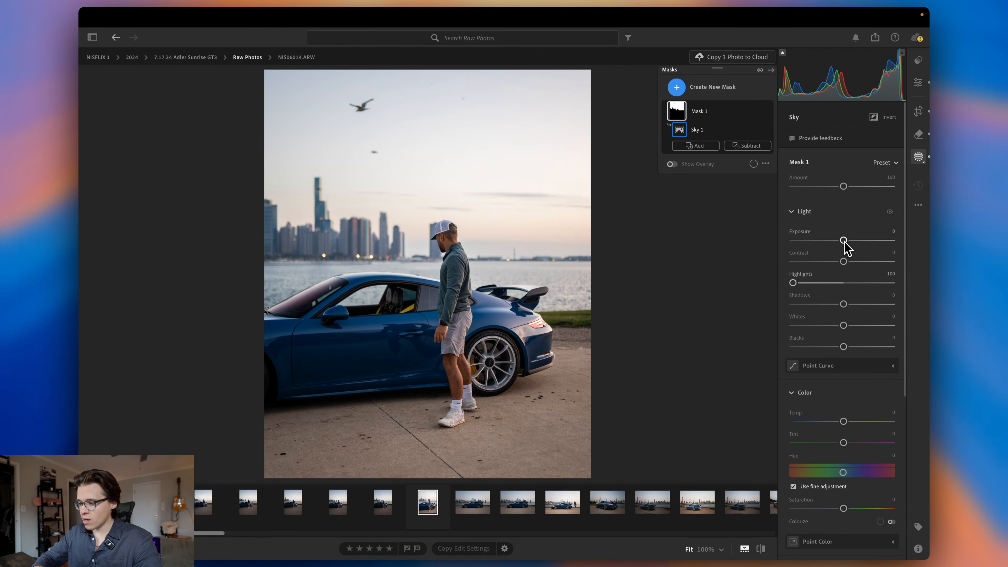
drag(844, 240, 835, 240)
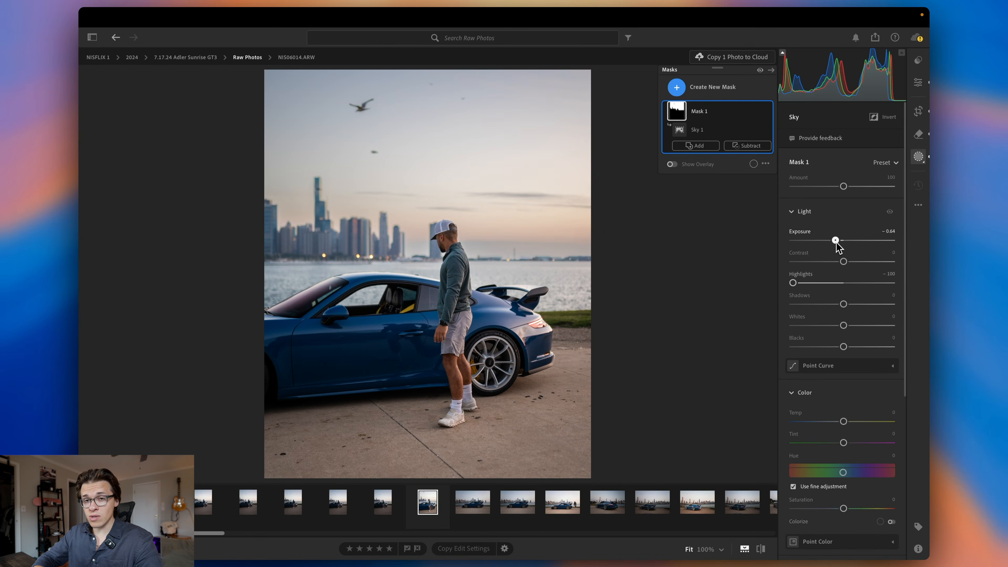
drag(837, 245, 792, 252)
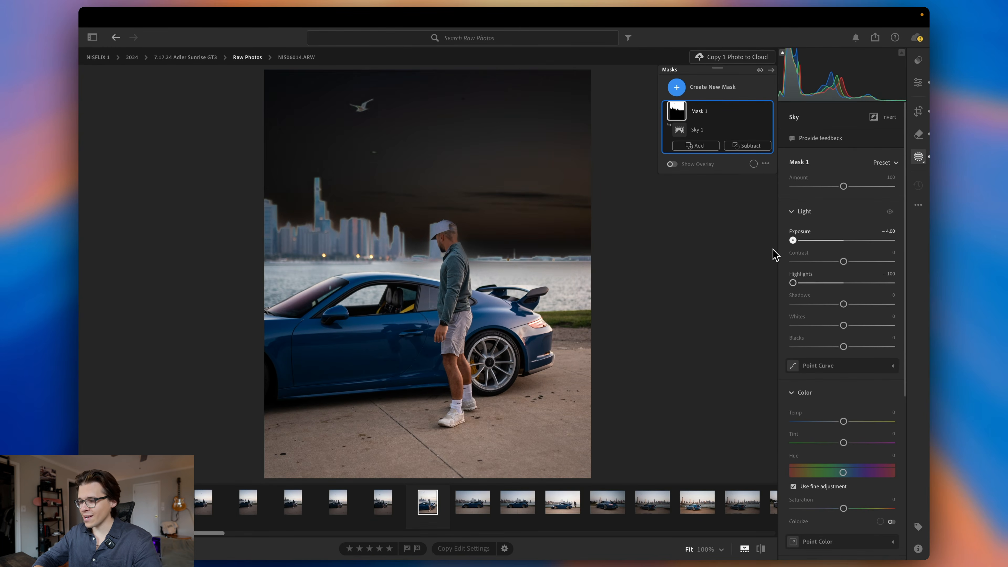
drag(793, 250, 835, 258)
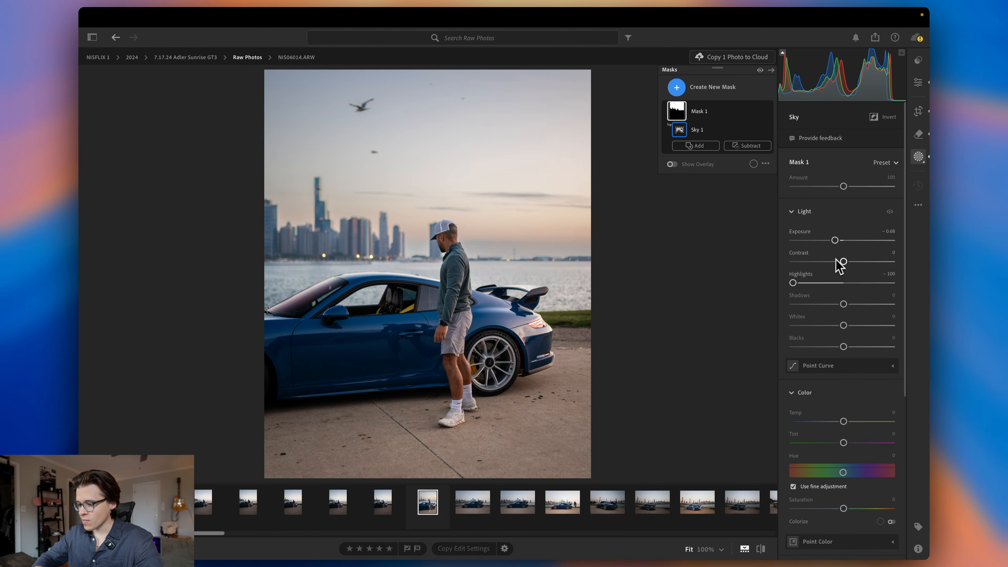
Step: Set the sky mask's Contrast to +78 and Shadows to -16, and leave masking
drag(845, 261, 931, 282)
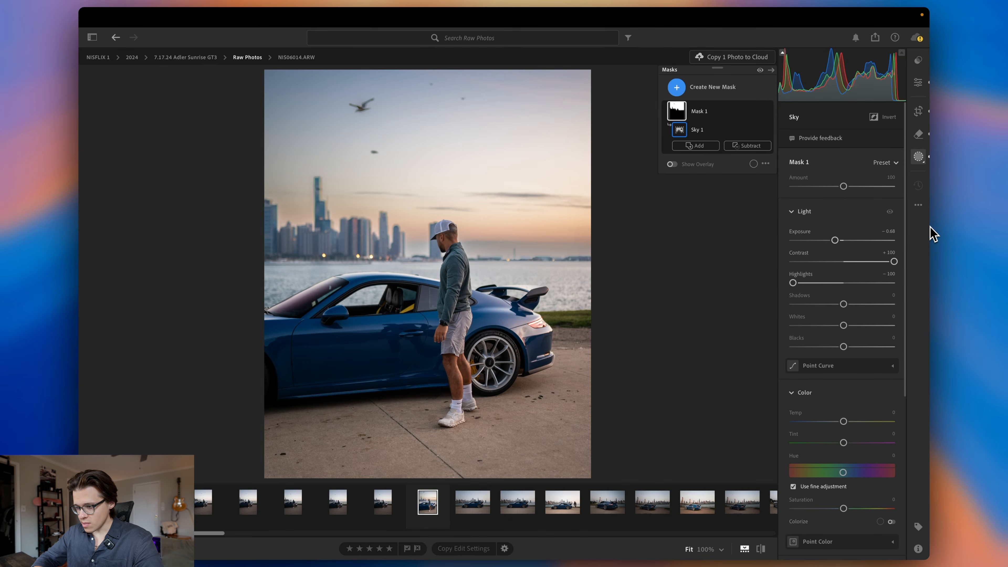
mouse_move(895, 261)
mouse_down()
mouse_move(874, 262)
mouse_move(882, 263)
mouse_up()
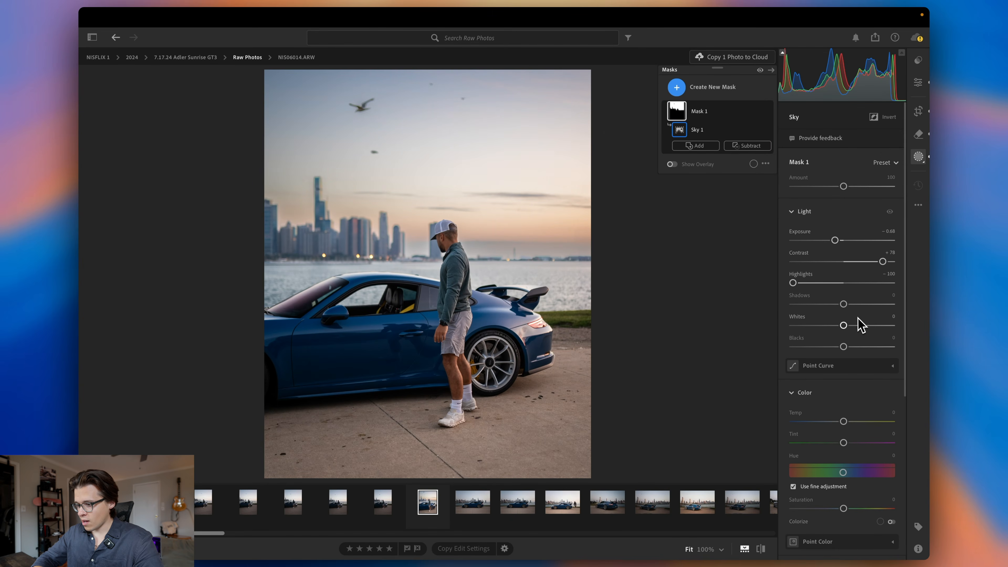
mouse_move(843, 306)
mouse_down()
mouse_move(814, 309)
mouse_move(885, 311)
mouse_move(765, 331)
mouse_move(863, 326)
mouse_move(803, 324)
mouse_move(835, 323)
mouse_up()
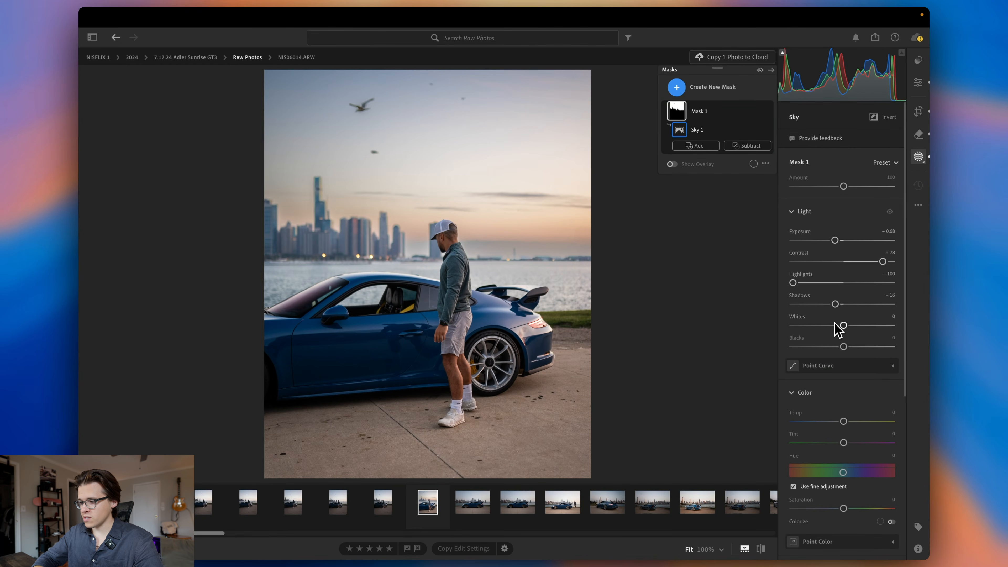
scroll(834, 540, down, 5)
scroll(833, 540, up, 5)
key(Return)
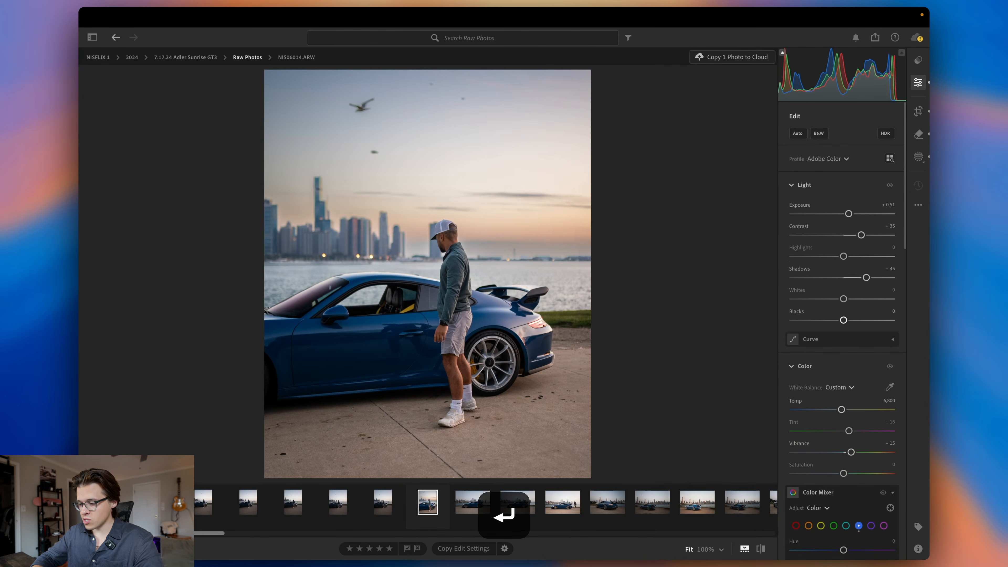
Step: Compare the edit with the original, and add a linear gradient mask over the foreground pavement with Exposure -0.96
key(backslash)
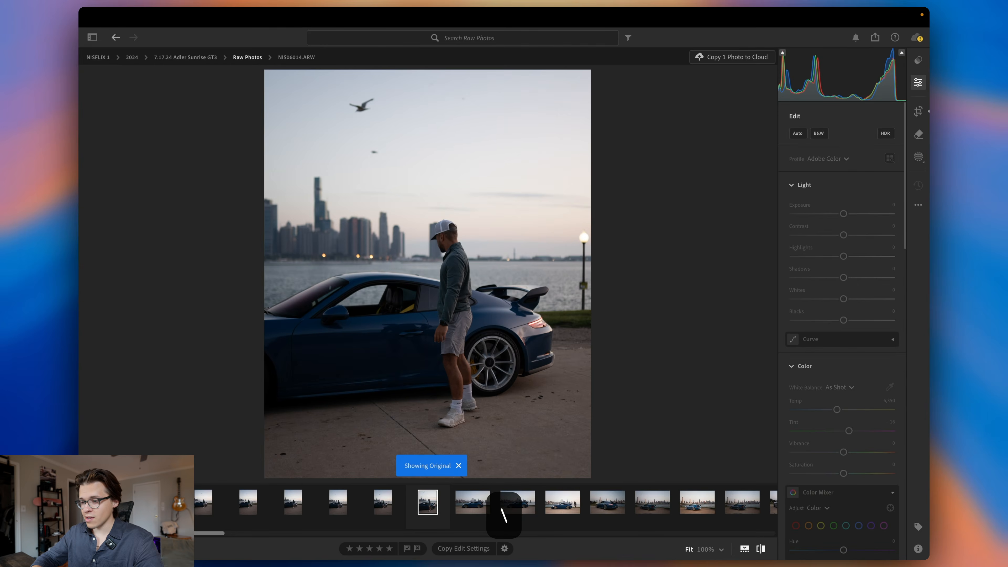
key(backslash)
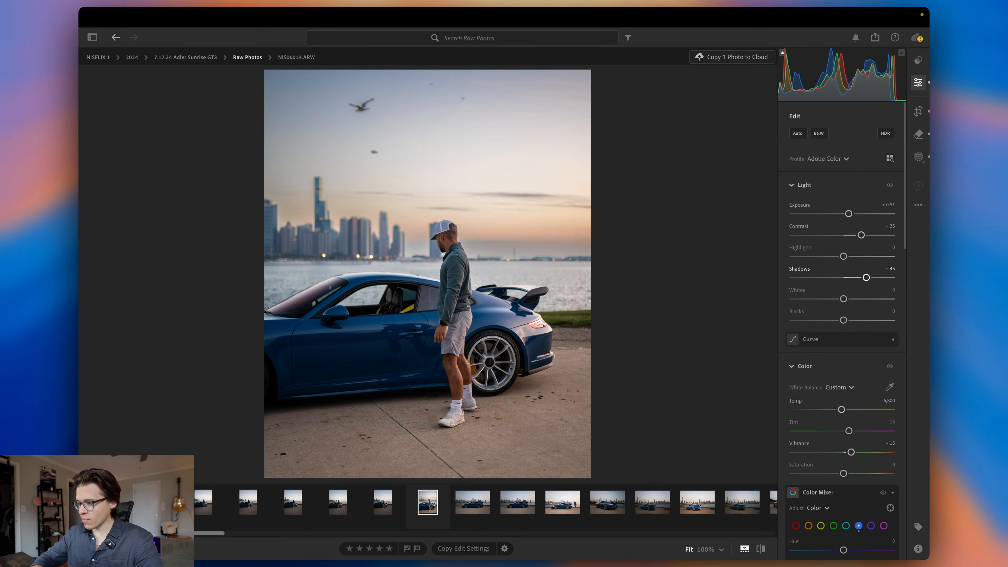
key(l)
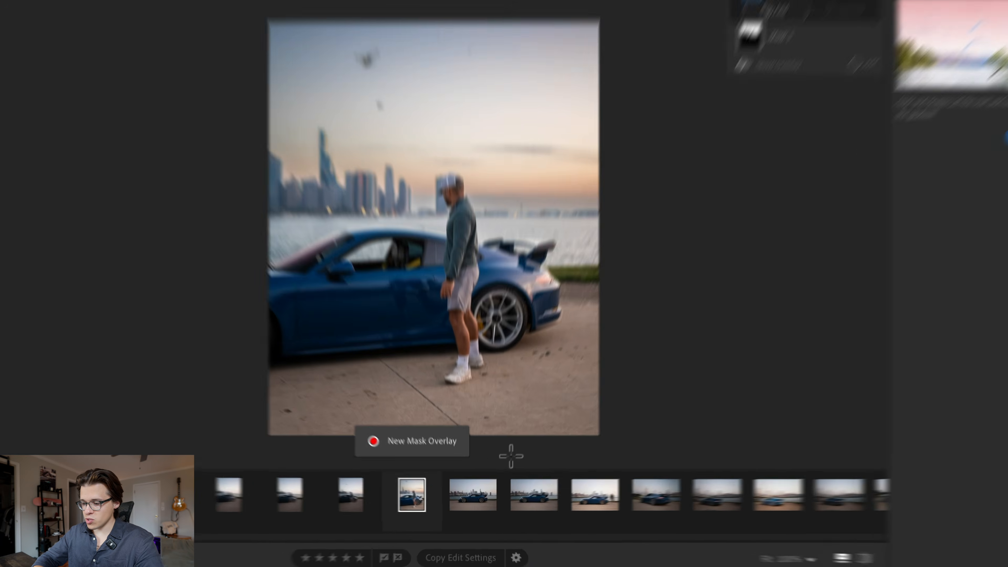
drag(502, 472, 469, 339)
drag(498, 290, 486, 321)
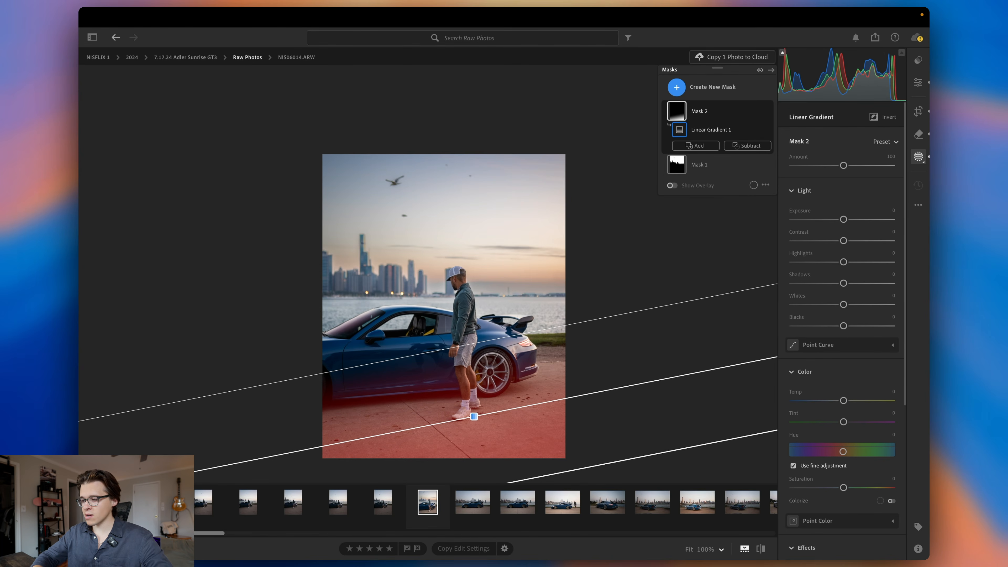
drag(844, 220, 832, 225)
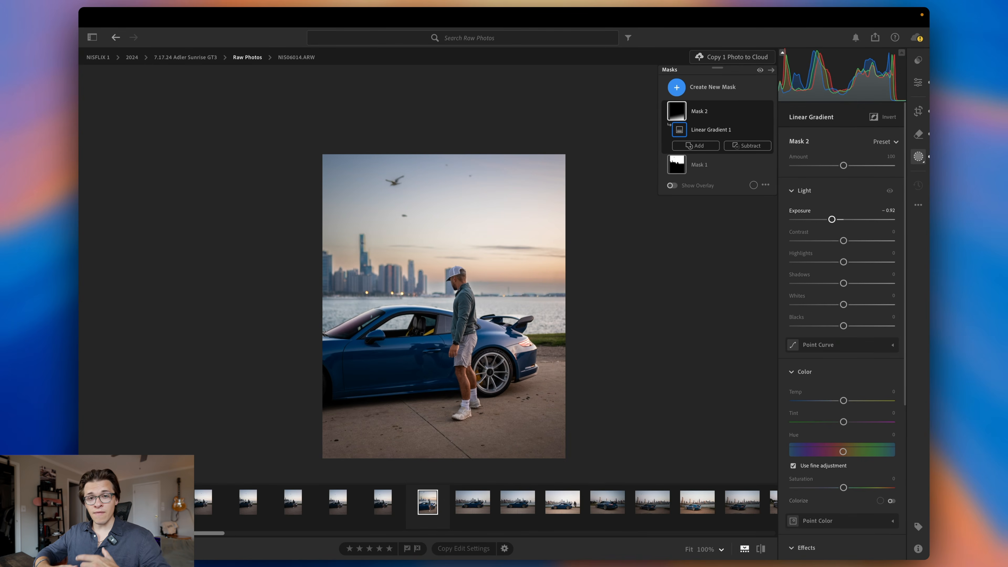
drag(832, 219, 831, 220)
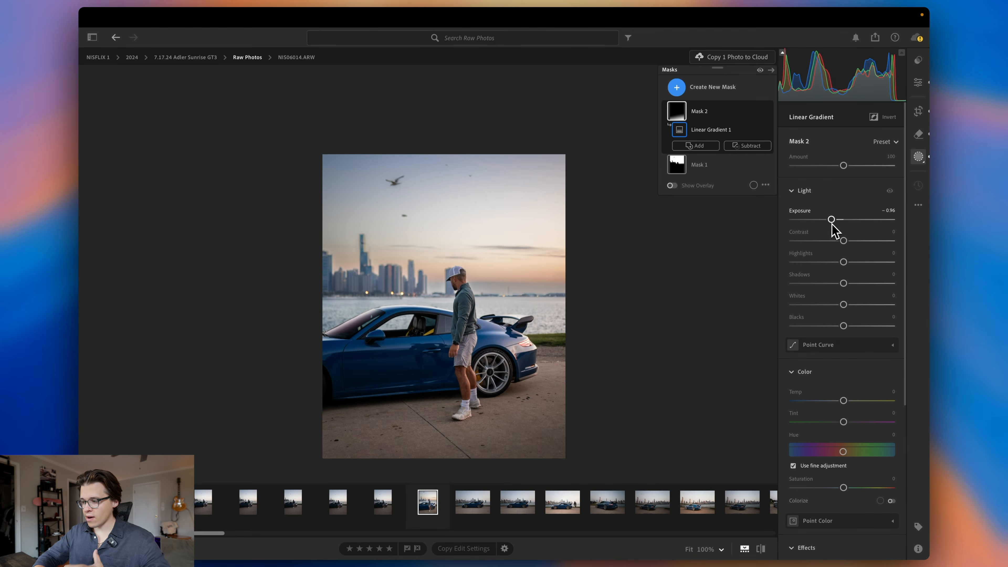
key(Return)
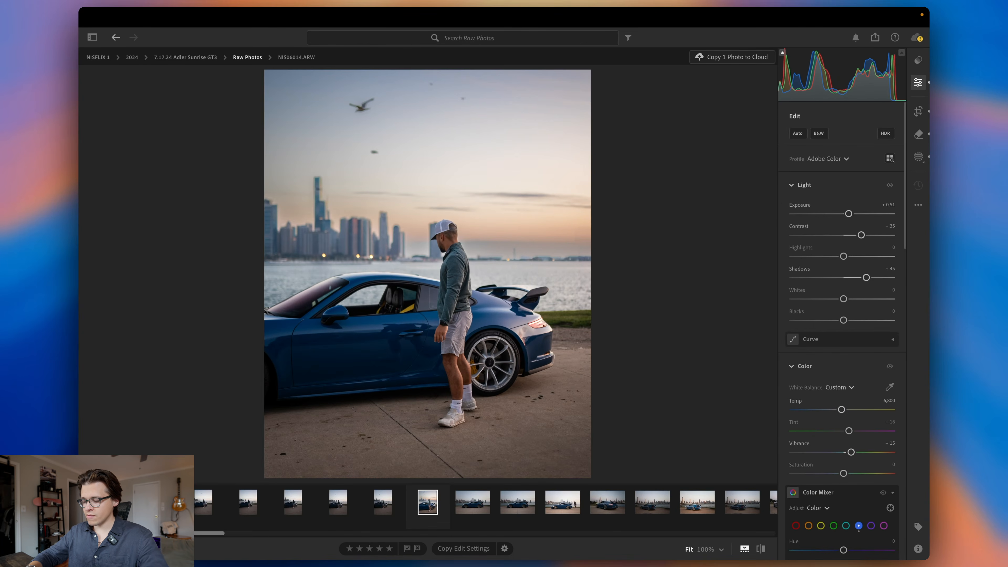
Step: Compare the edited photo with its original version and raise the overall Exposure to +0.68
key(backslash)
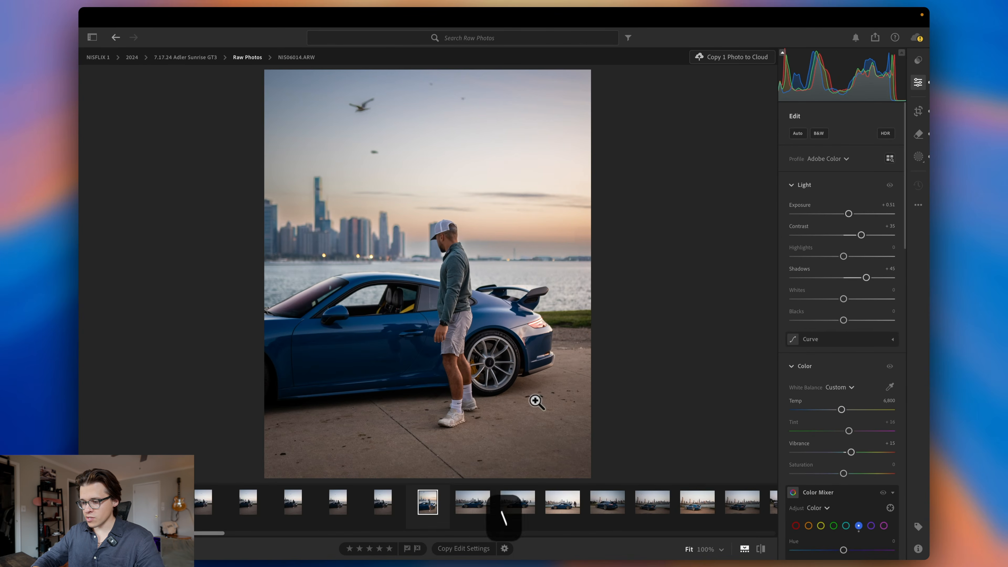
key(backslash)
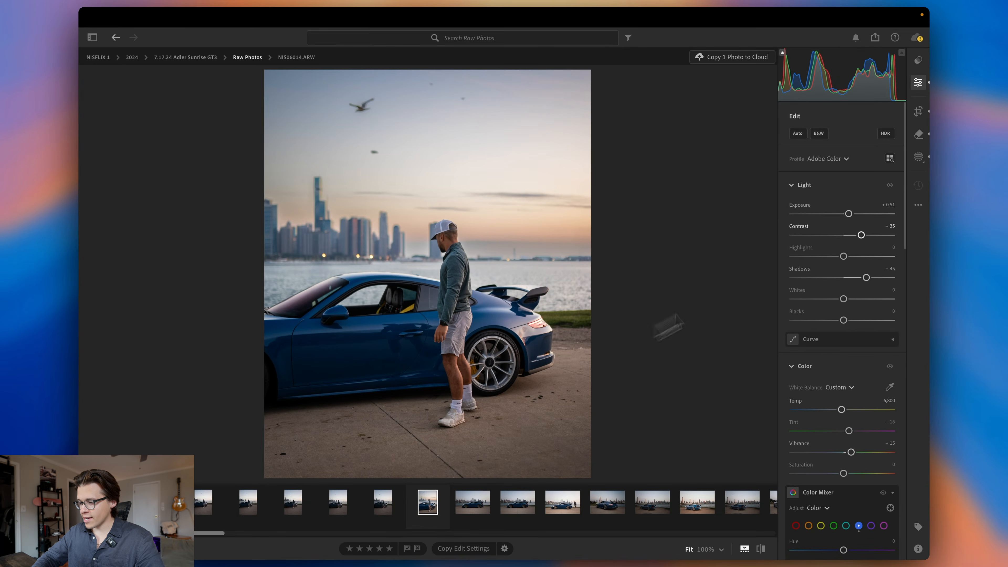
drag(849, 217, 851, 216)
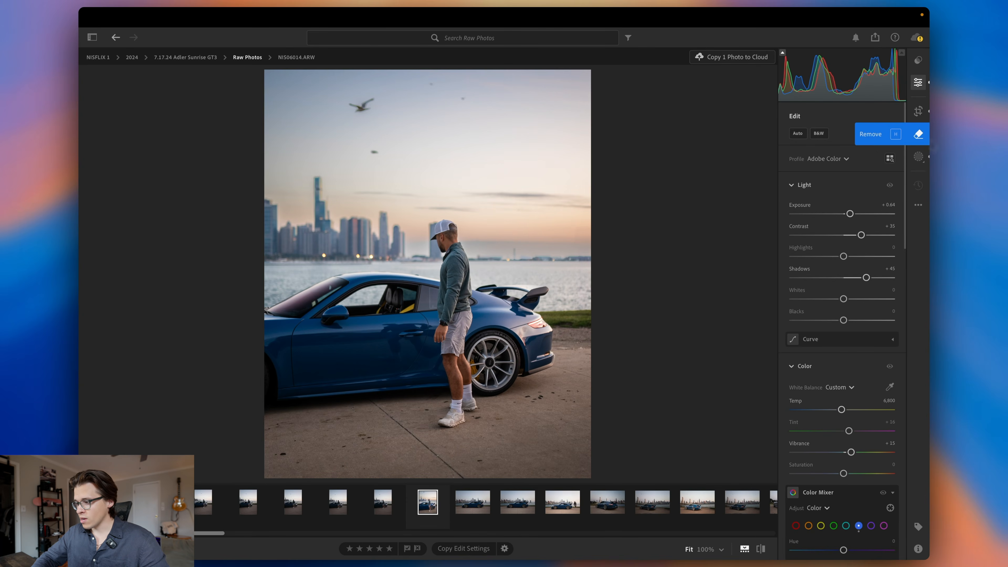
Step: Start the Remove tool with Generative AI and Object Aware turned off
click(928, 142)
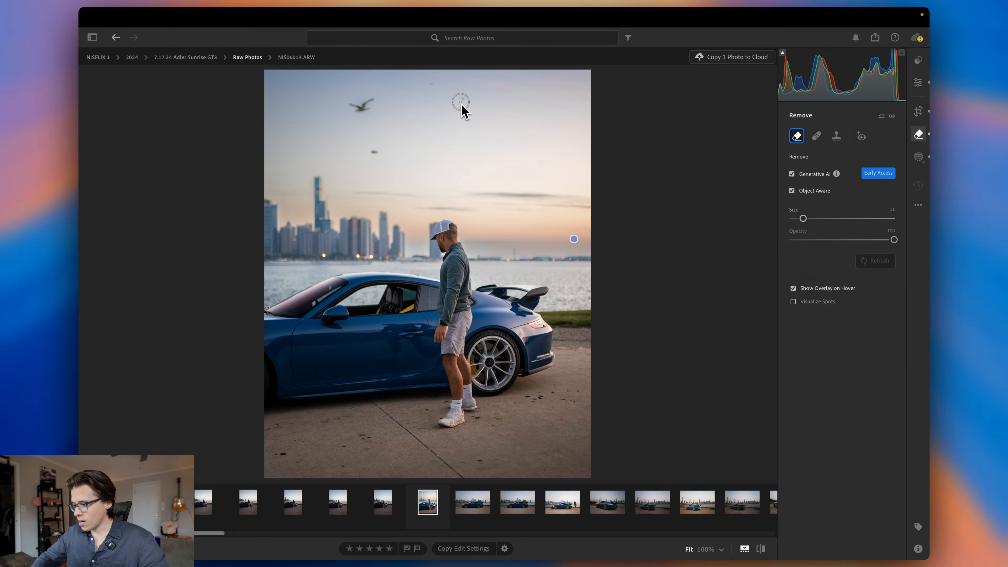
click(816, 191)
click(816, 174)
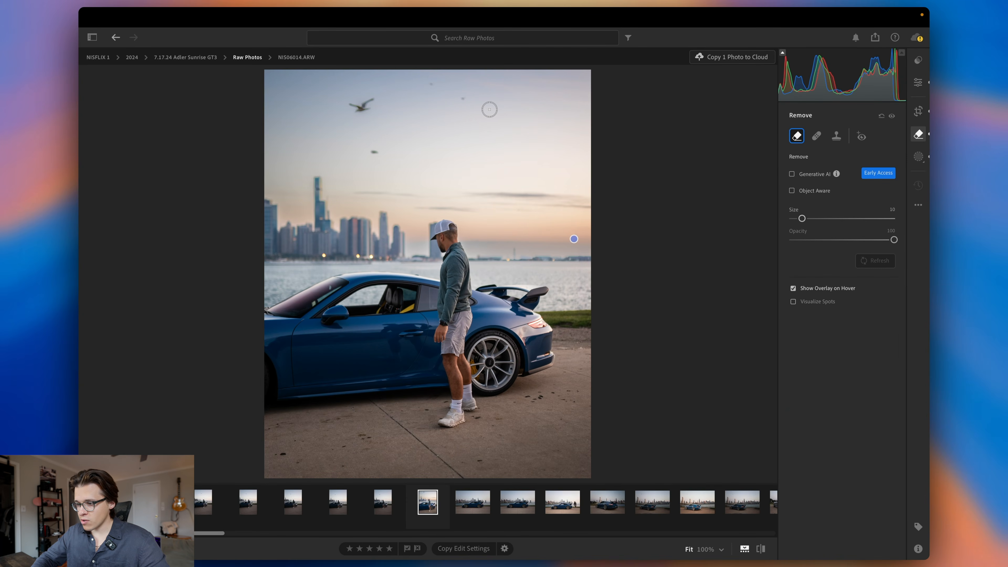
Step: Try to remove the two small specks and the small distant bird from the sky with single spots
click(462, 99)
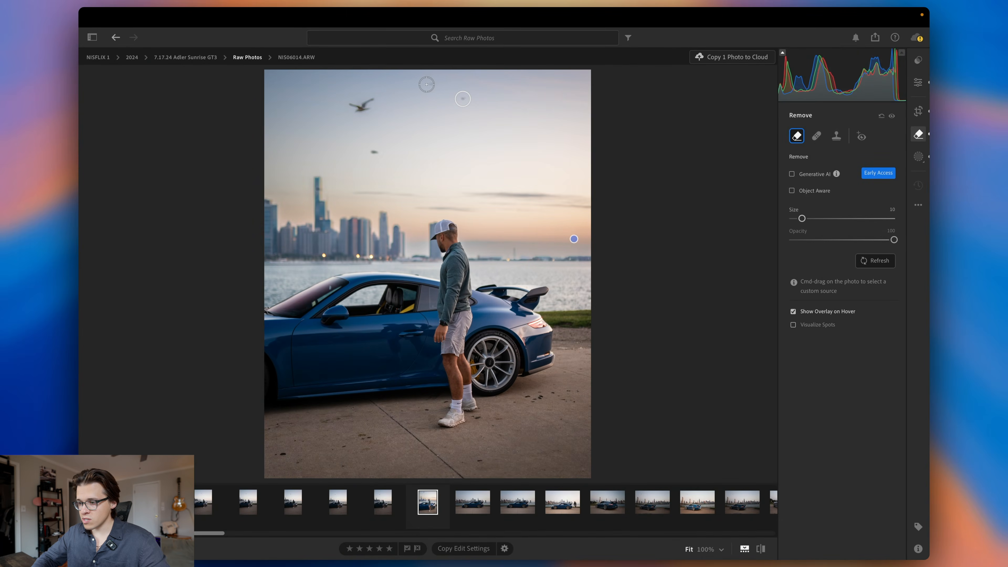
click(431, 84)
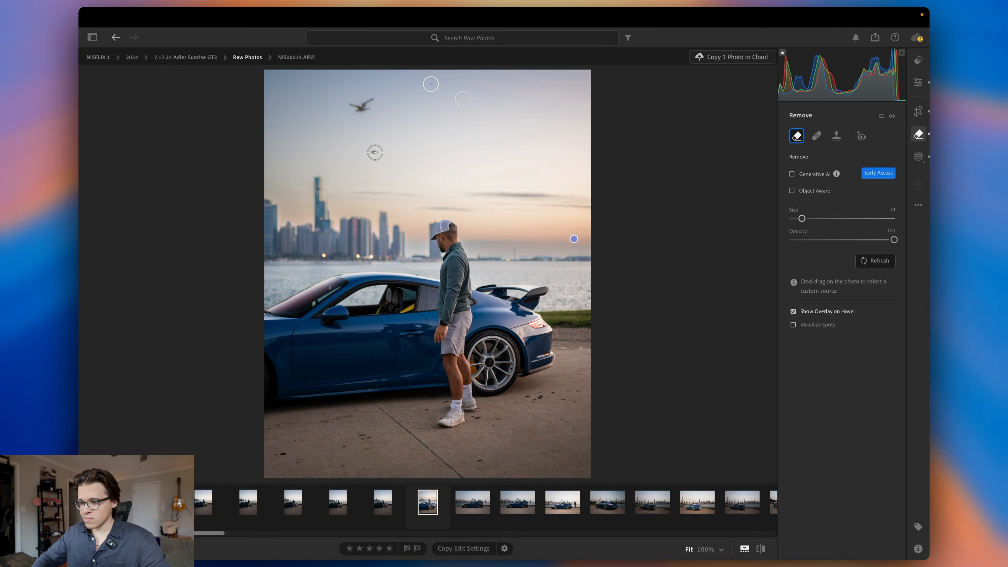
click(373, 151)
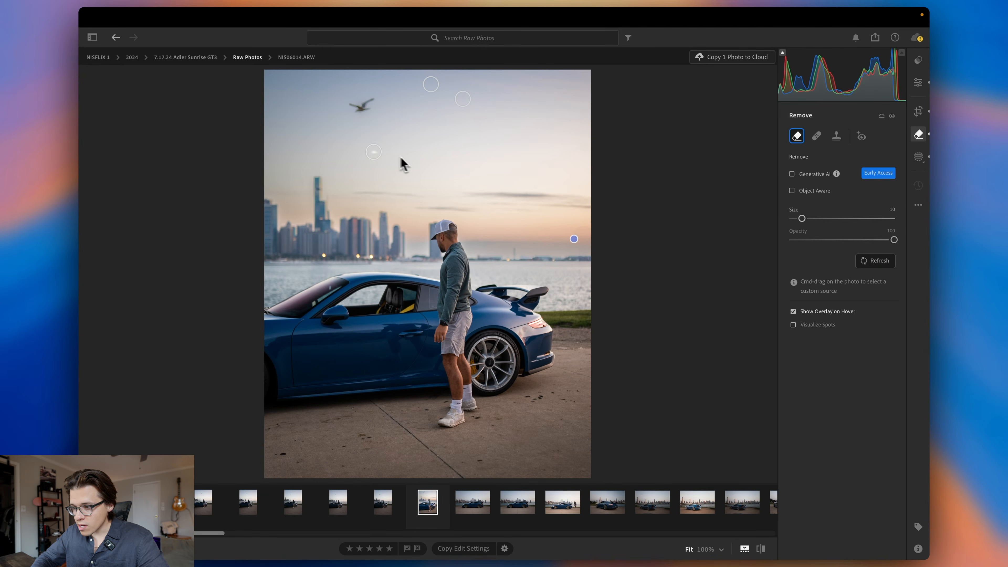
Step: Undo the small bird's removal, enlarge the brush to size 13, try a larger spot on it, and undo that too
key(super+z)
key(bracketright)
key(bracketright)
key(bracketright)
click(374, 152)
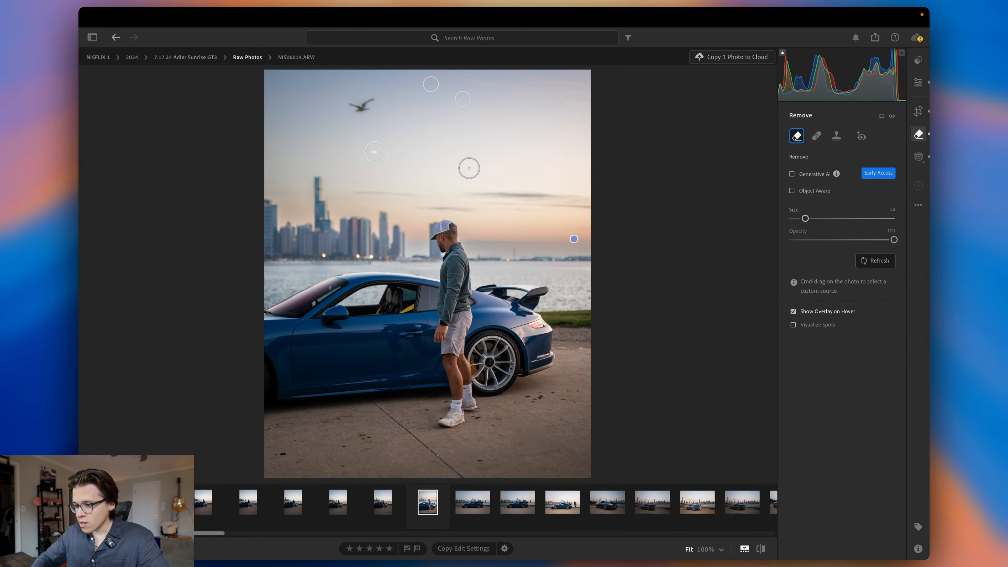
key(super+z)
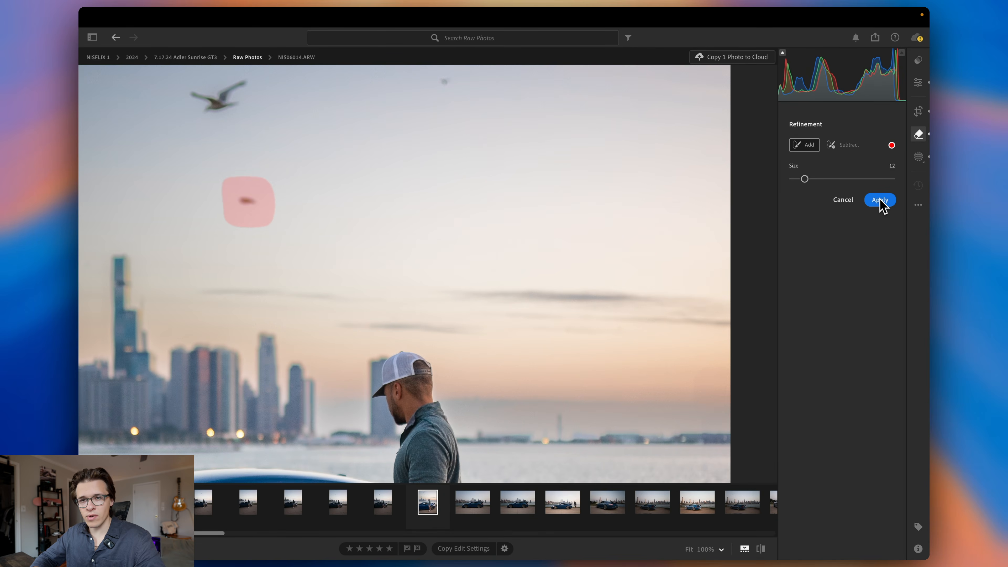
Step: Remove the small distant bird and the two specks from the sky using Object Aware selections
click(880, 200)
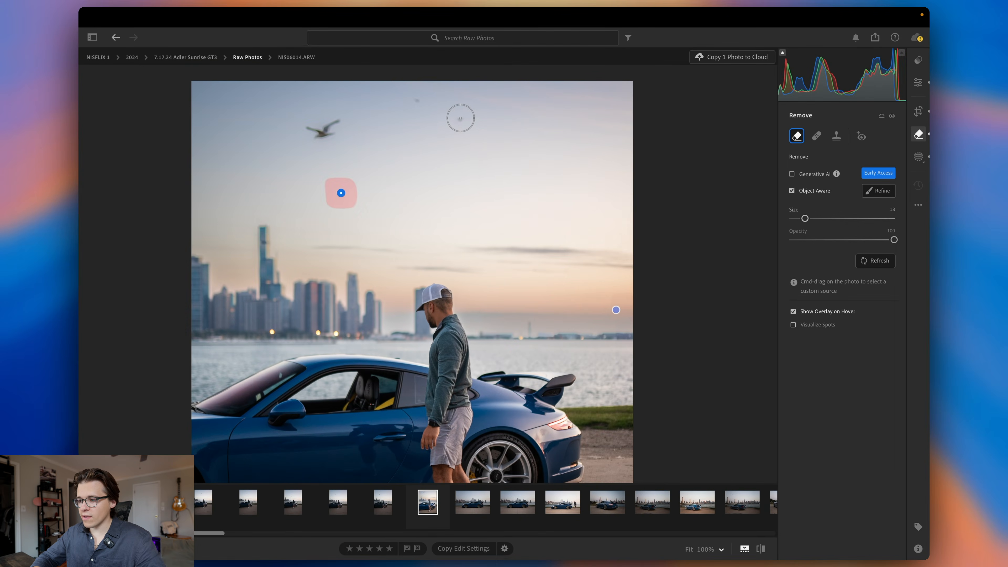
click(460, 119)
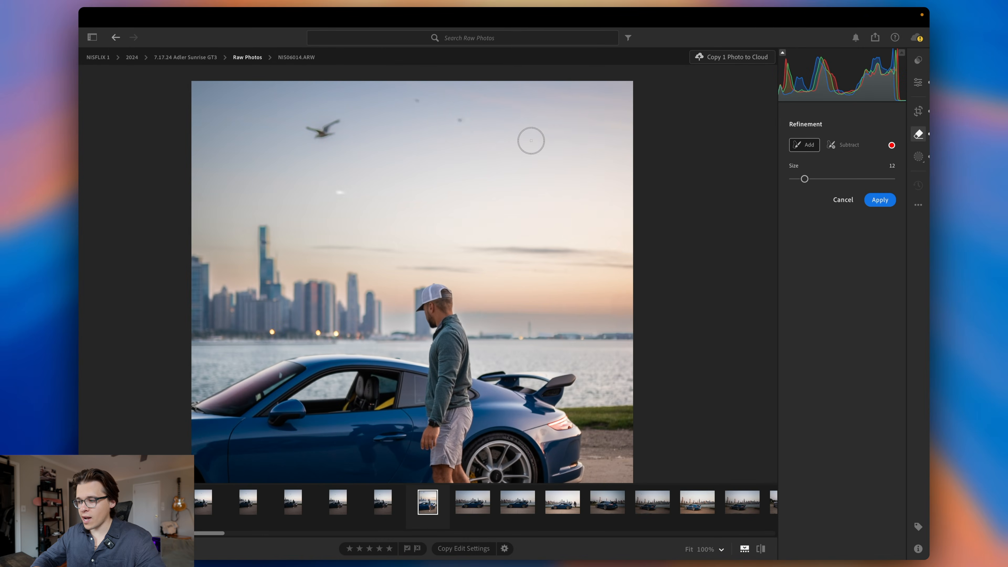
click(849, 201)
click(417, 100)
click(888, 200)
key(Return)
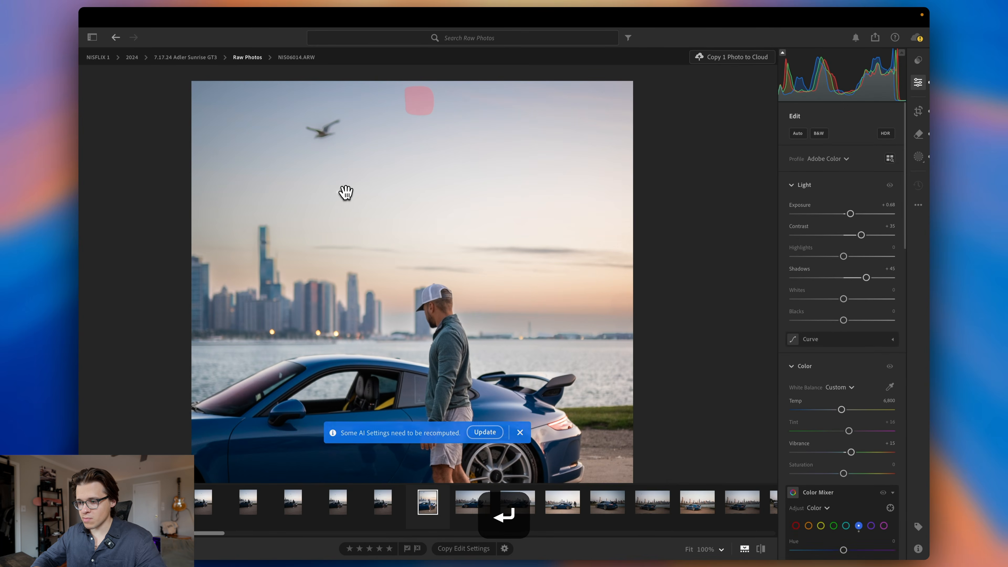
Step: Inspect the sky and remove the leftover white smudge of the small bird with a wider Object Aware stroke
click(378, 156)
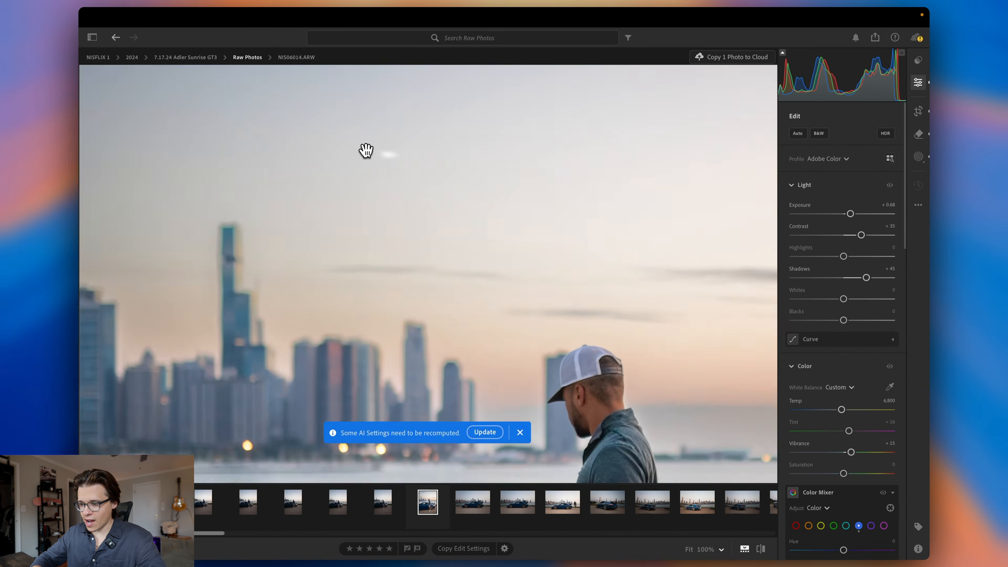
click(379, 138)
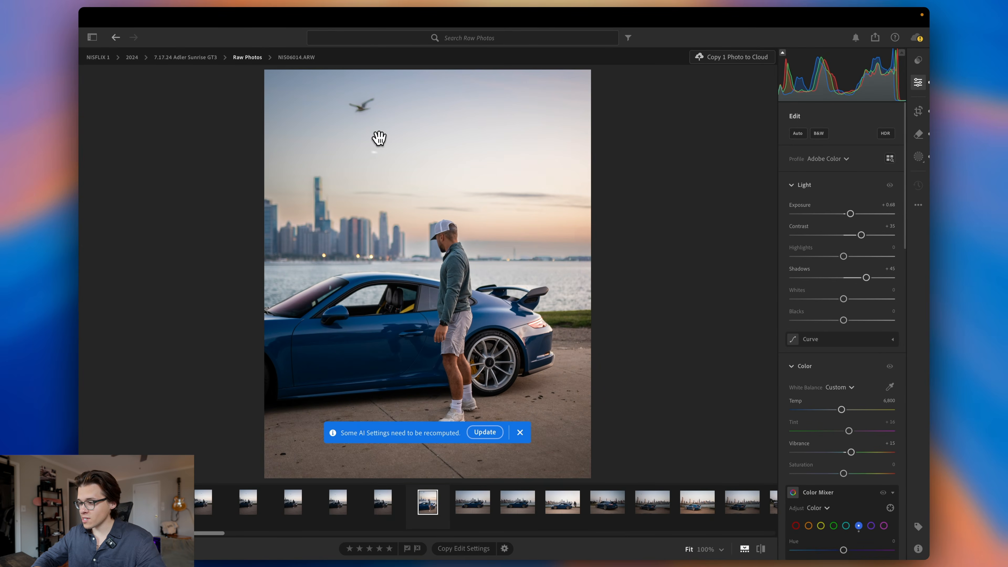
click(919, 133)
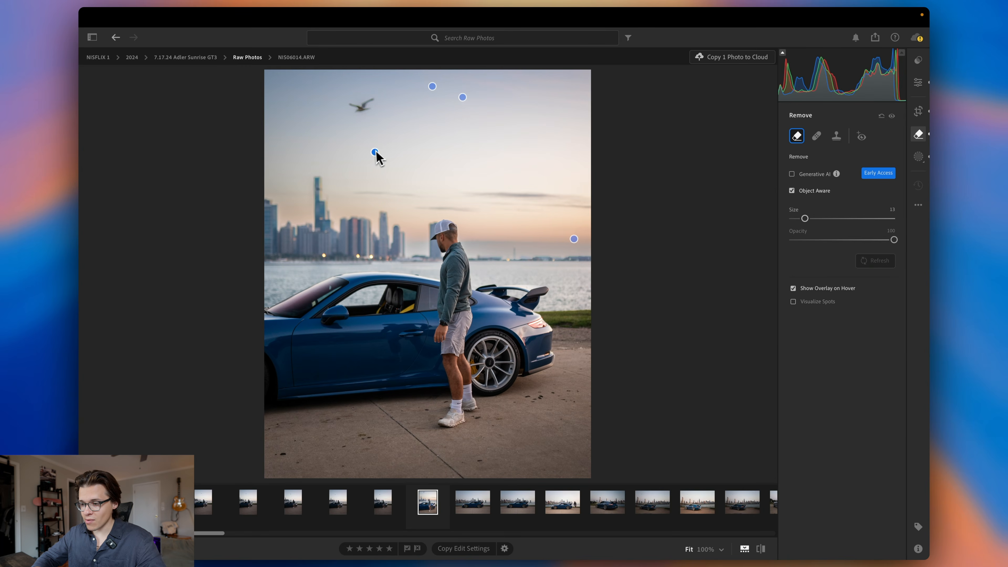
drag(360, 152, 397, 151)
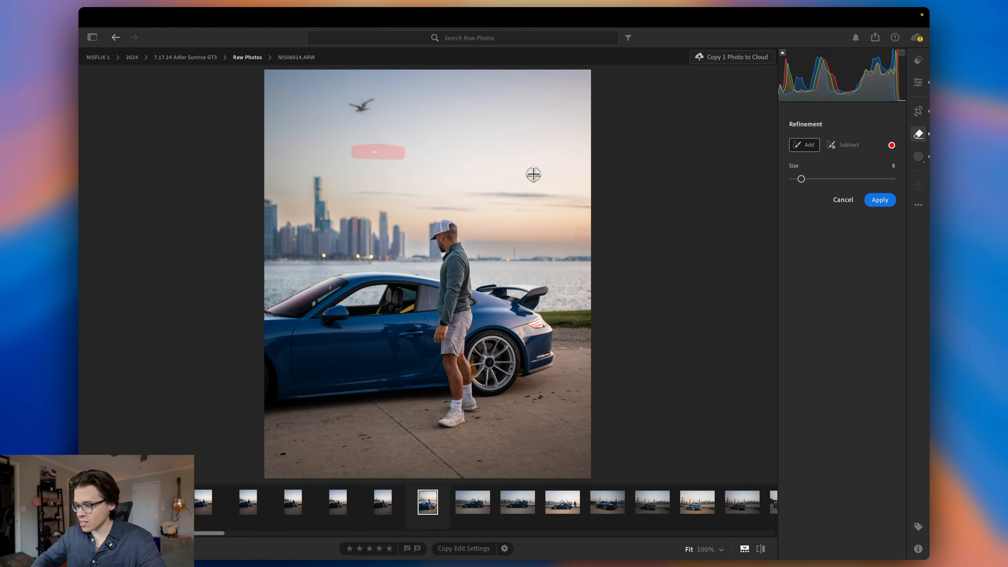
click(880, 200)
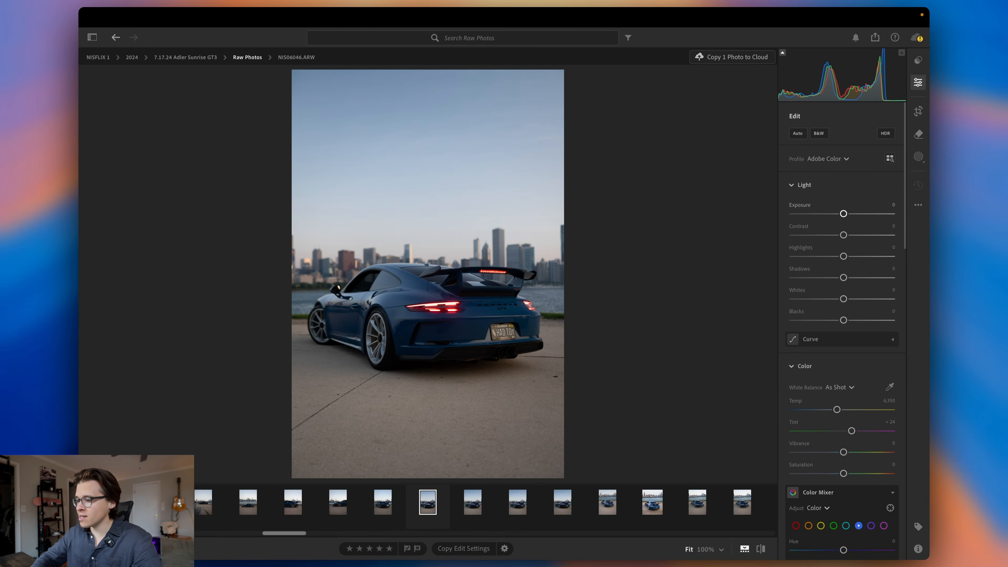
Step: Crop the rear view photo of the car to 4 x 5, straighten it by +0.39 and shift it slightly upward
click(920, 112)
click(840, 133)
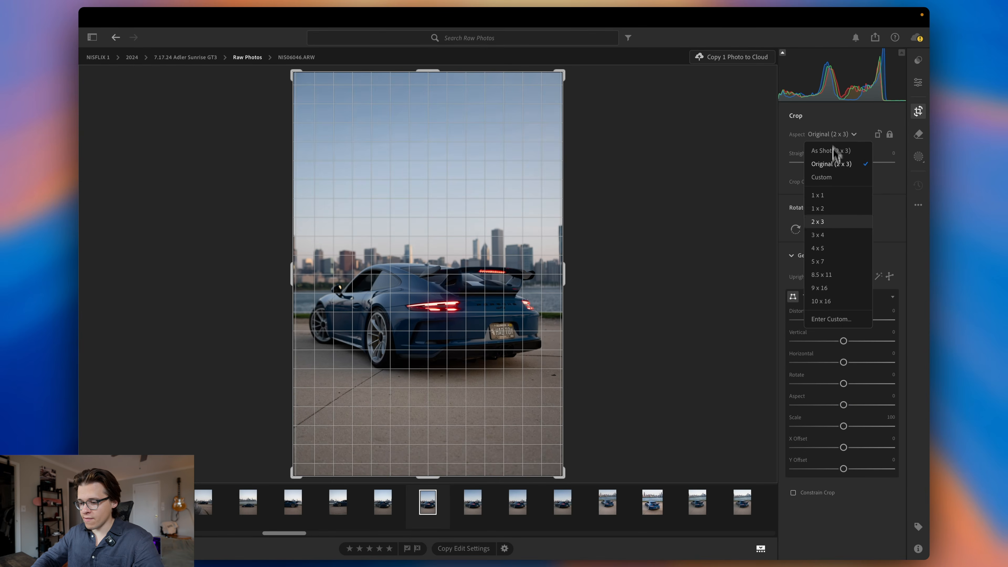
click(833, 251)
drag(844, 163, 844, 163)
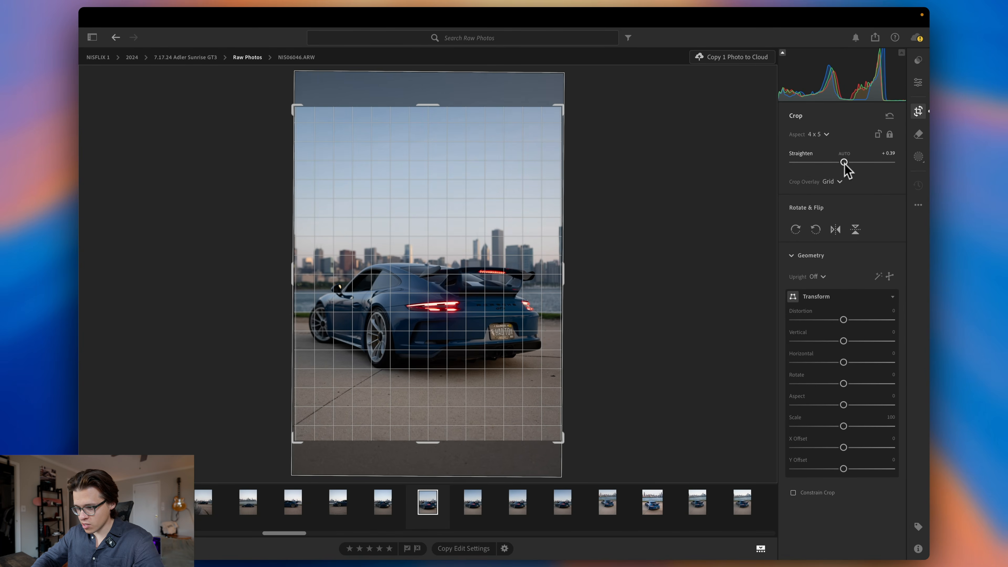
drag(525, 201, 530, 193)
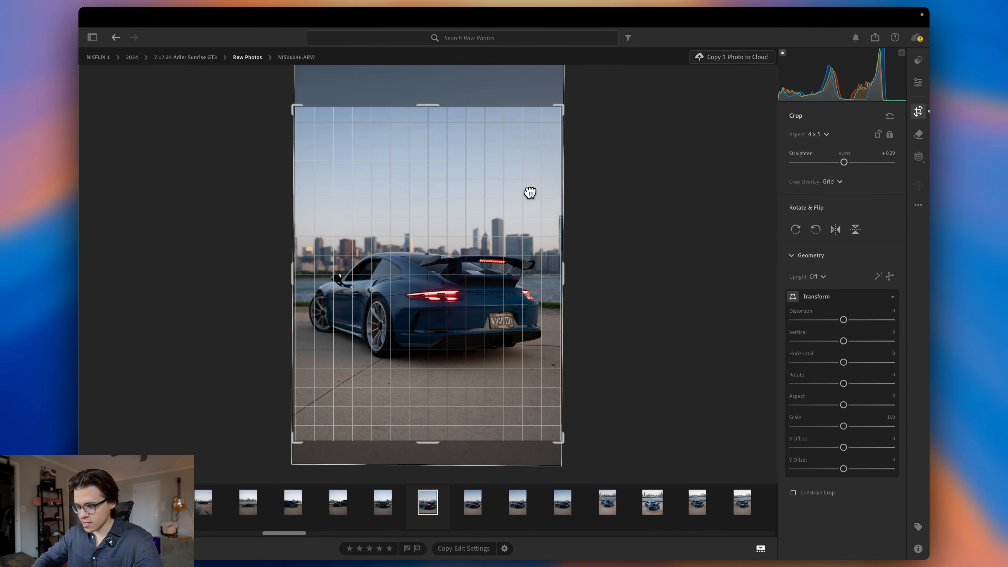
key(Return)
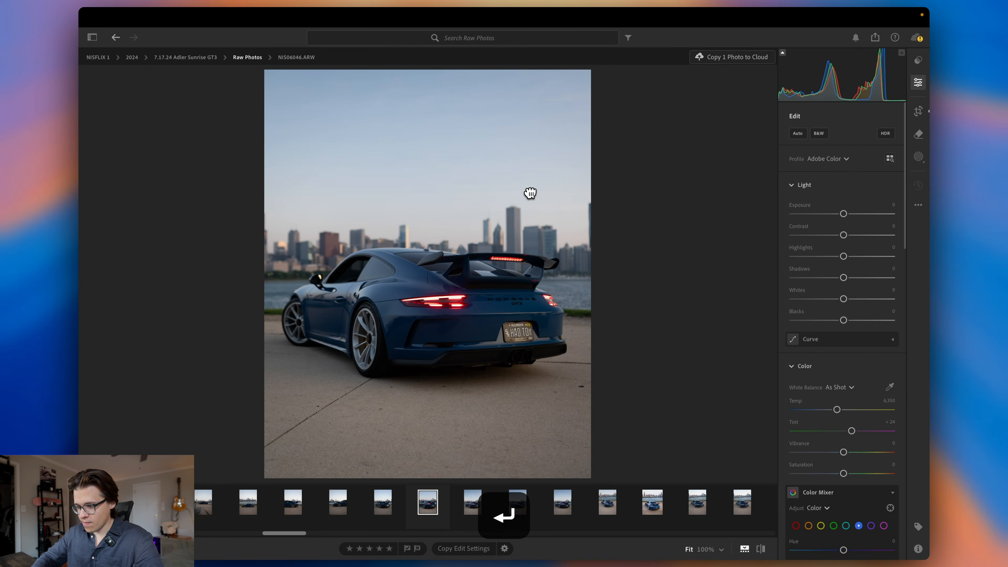
Step: Reopen the crop, set Straighten to +0.10, and move the photo further up within the frame
click(918, 115)
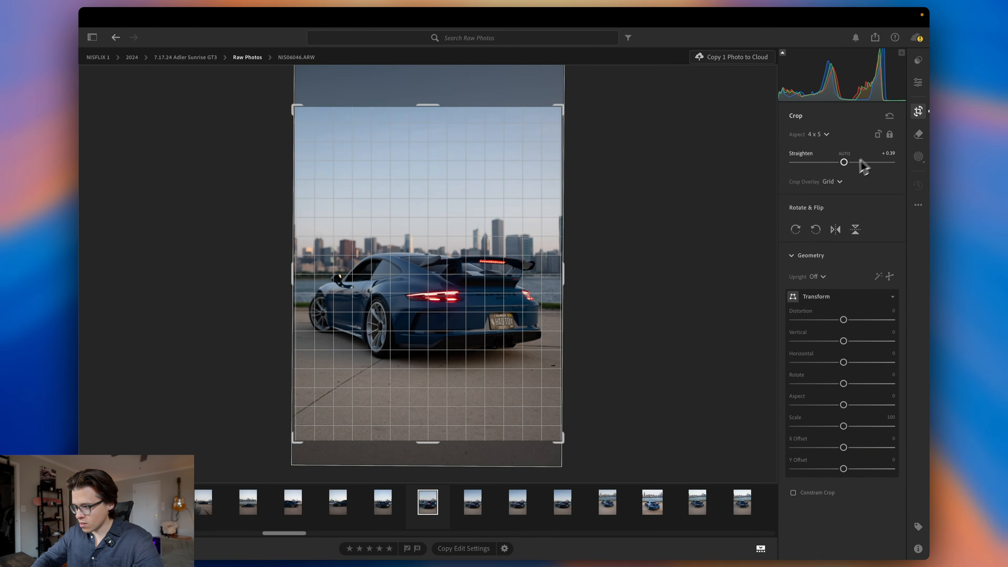
drag(845, 163, 843, 163)
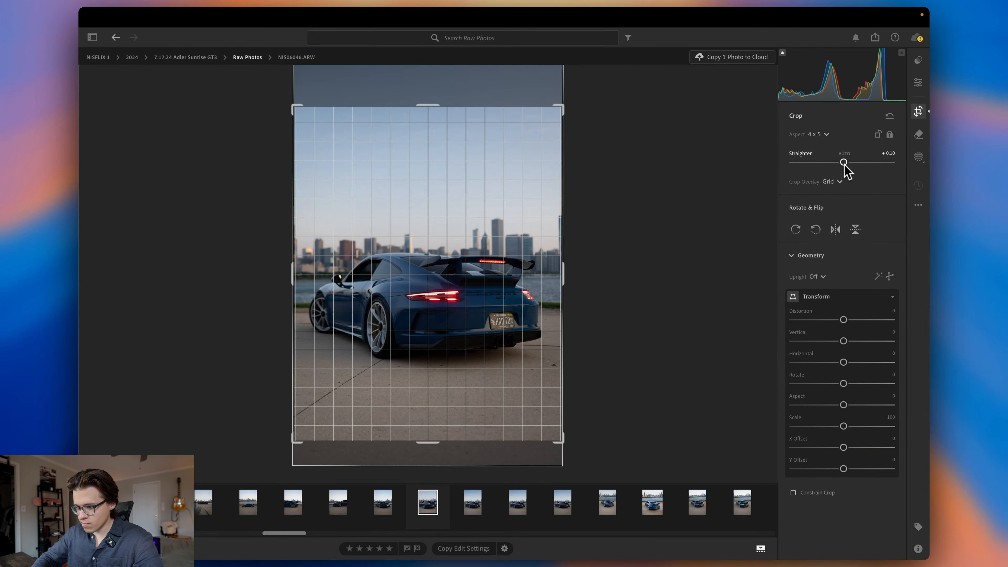
drag(489, 237, 464, 232)
key(Return)
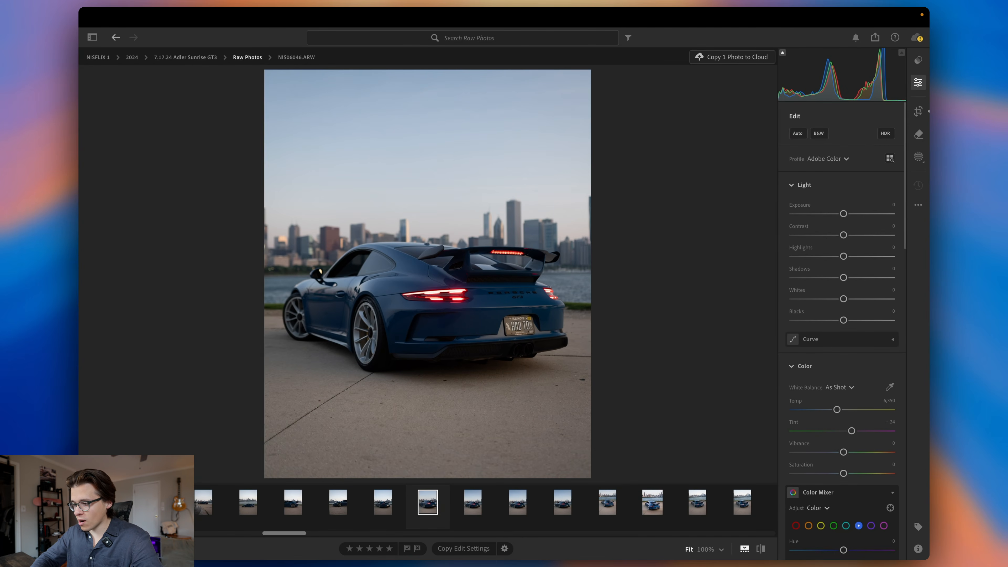
Step: Set the car photo's Exposure to +0.75 and Contrast to +35, and compare it with the original
drag(844, 214, 852, 214)
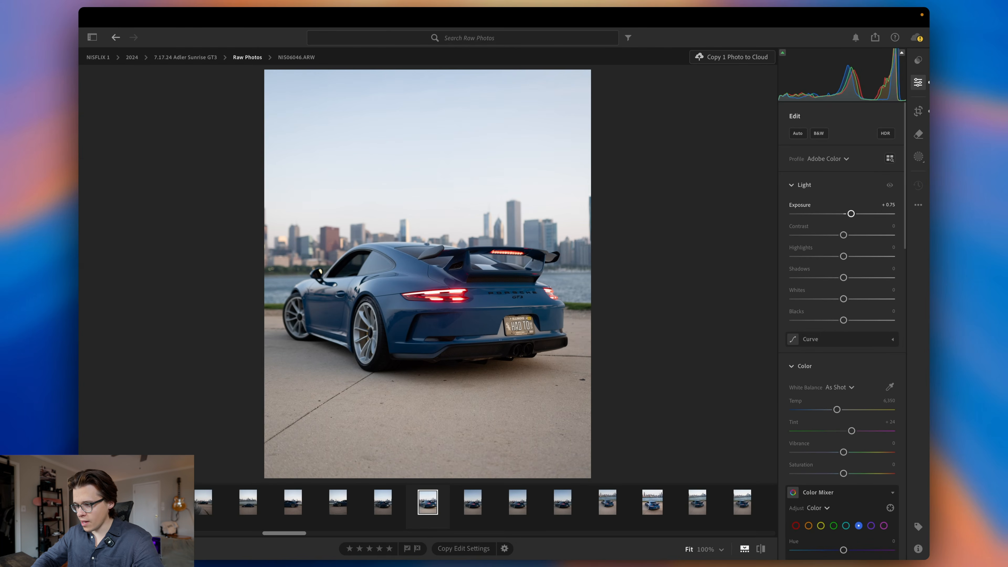
drag(844, 235, 864, 235)
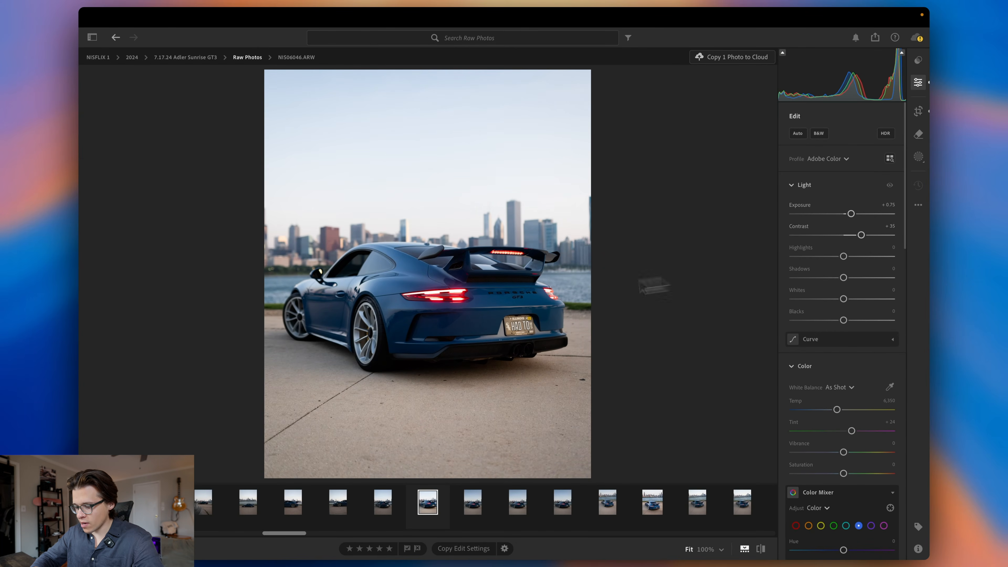
key(backslash)
key(backslash)
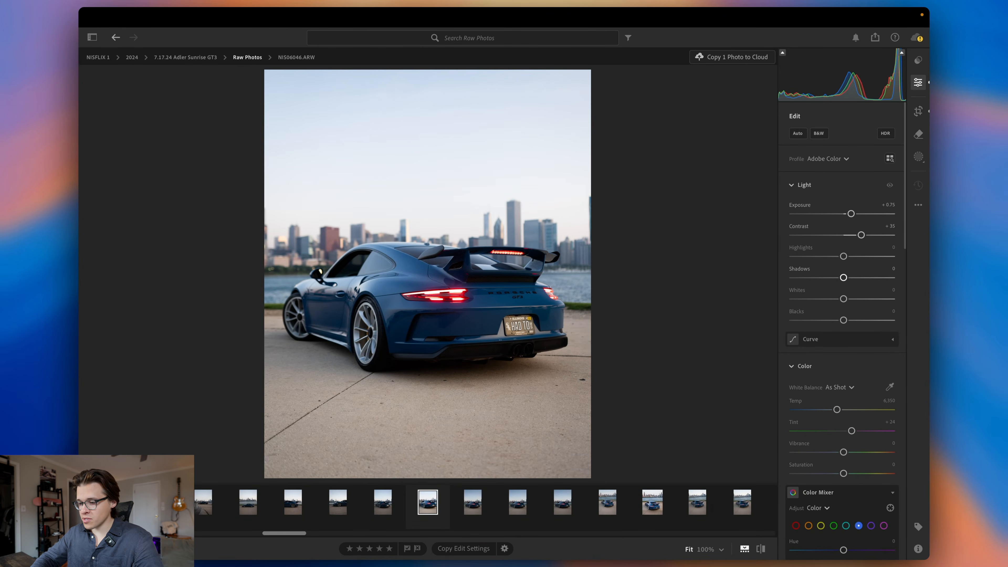
Step: Set the car photo's Shadows to +30 and compare the result with the original
drag(847, 280, 856, 280)
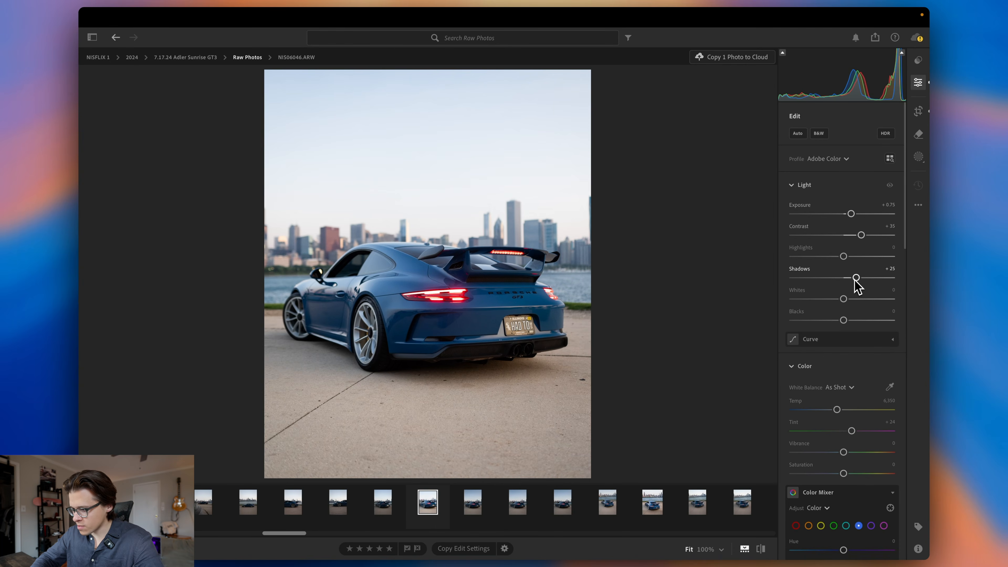
drag(858, 284, 860, 284)
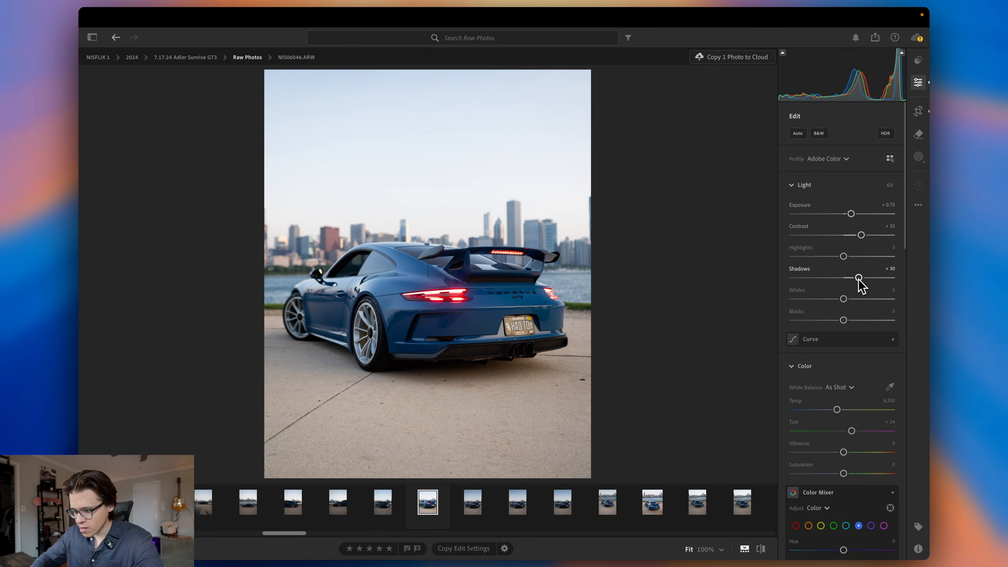
key(backslash)
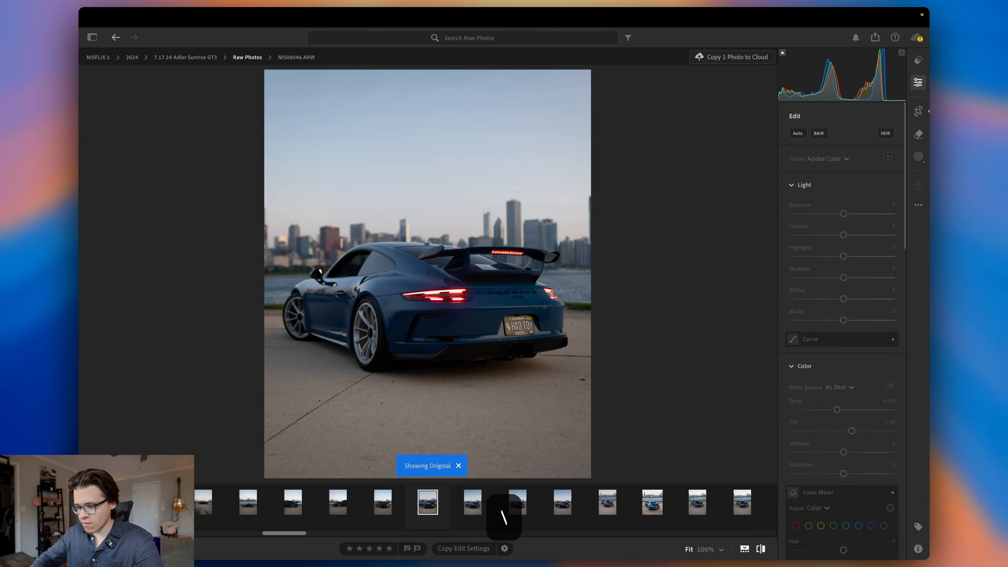
click(382, 319)
click(383, 318)
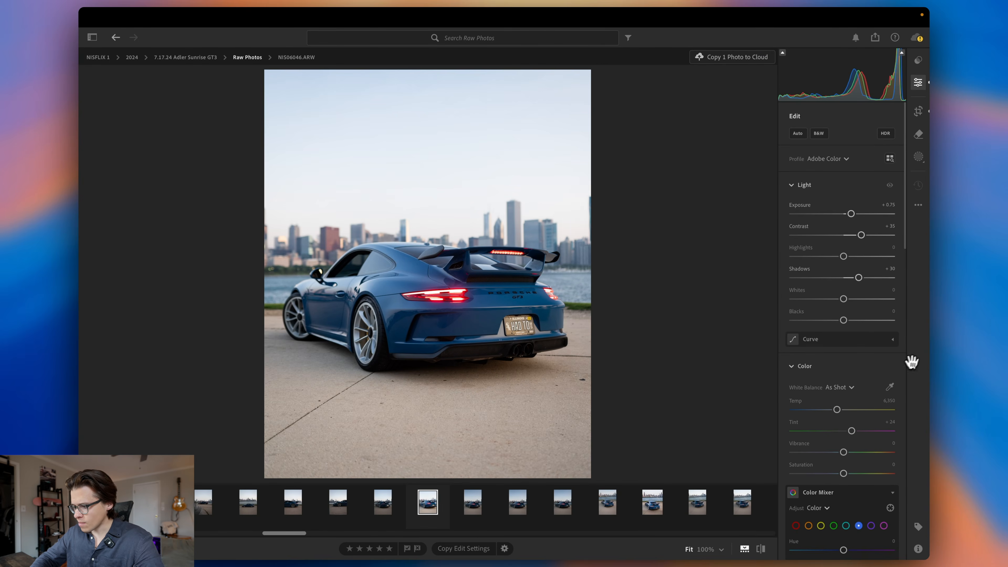
Step: Warm the photo's white balance to a Temp of 6,800 and set Vibrance to +15
scroll(912, 363, down, 2)
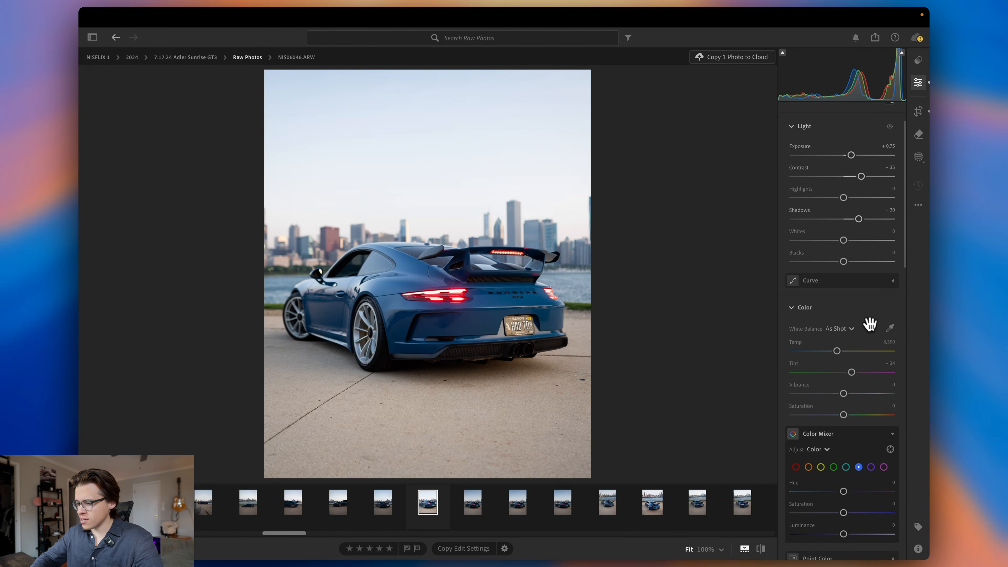
click(889, 342)
text(6500)
key(Return)
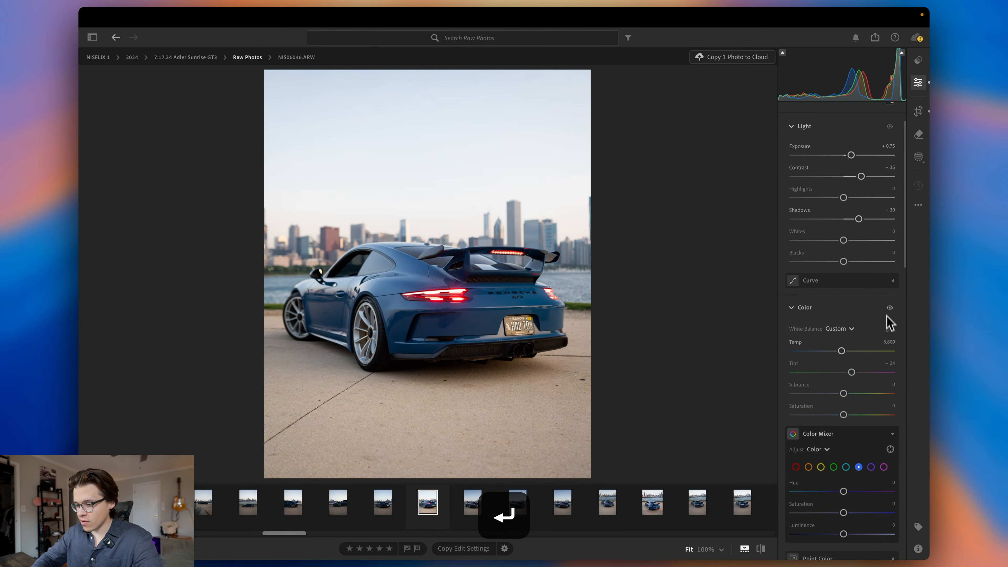
scroll(885, 302, up, 3)
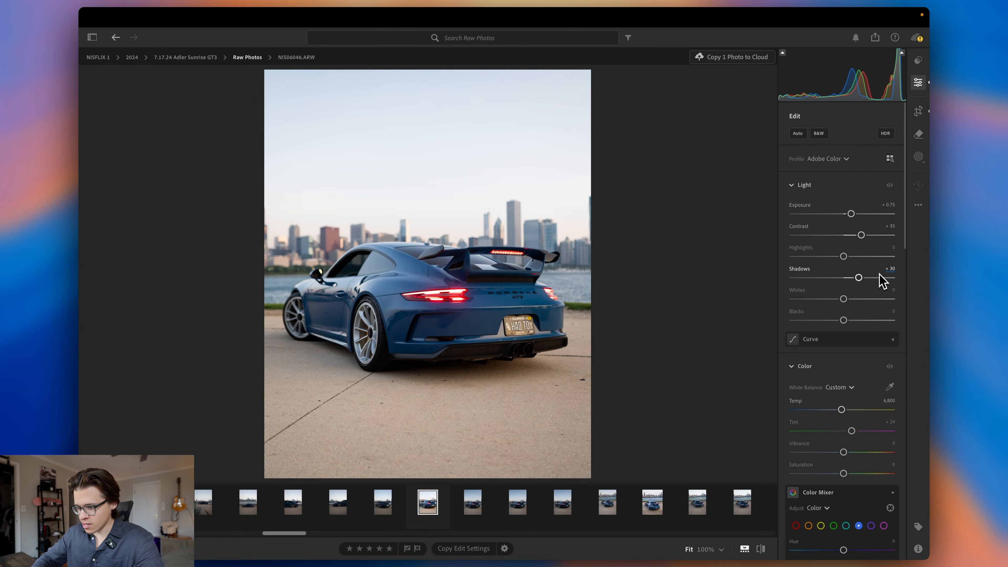
scroll(878, 282, down, 5)
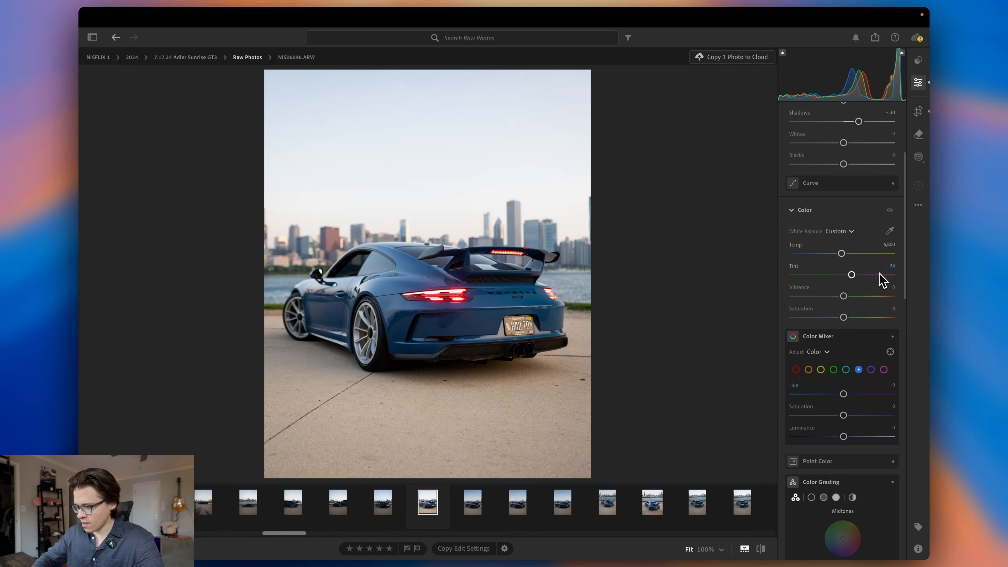
scroll(880, 273, down, 1)
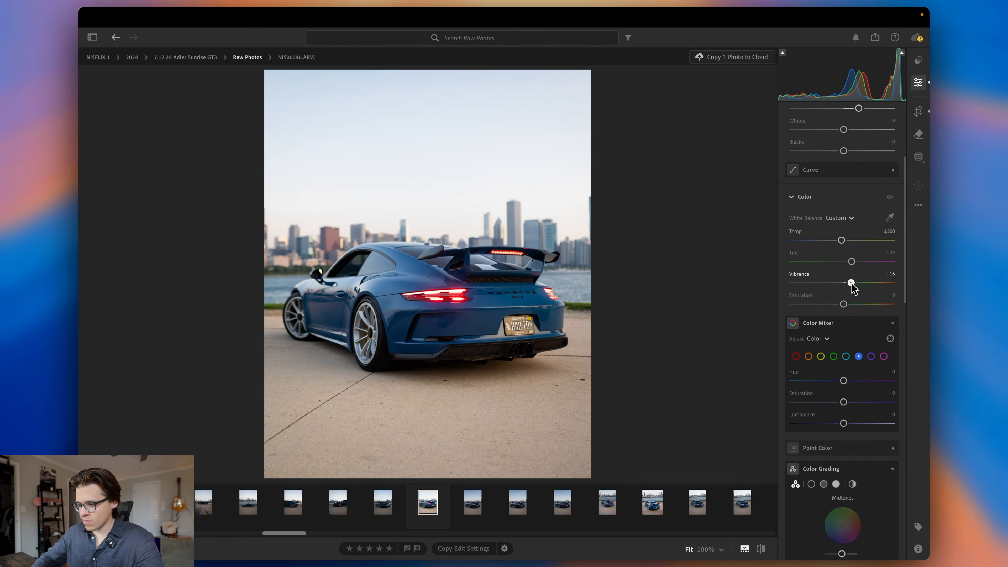
scroll(852, 286, down, 1)
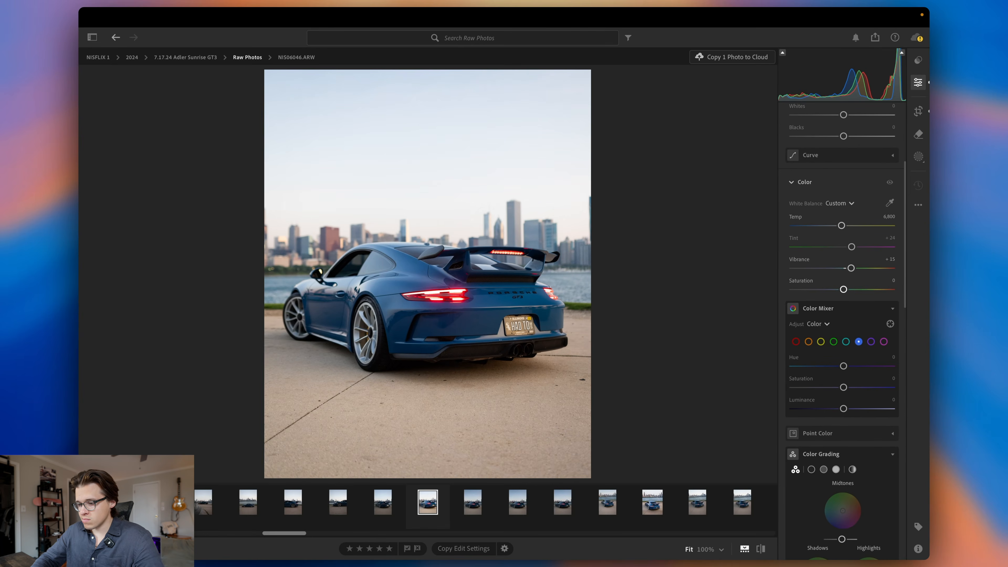
Step: In the Color Mixer, set the blue channel's Saturation to +20 and Luminance to +39
scroll(843, 332, down, 3)
click(855, 346)
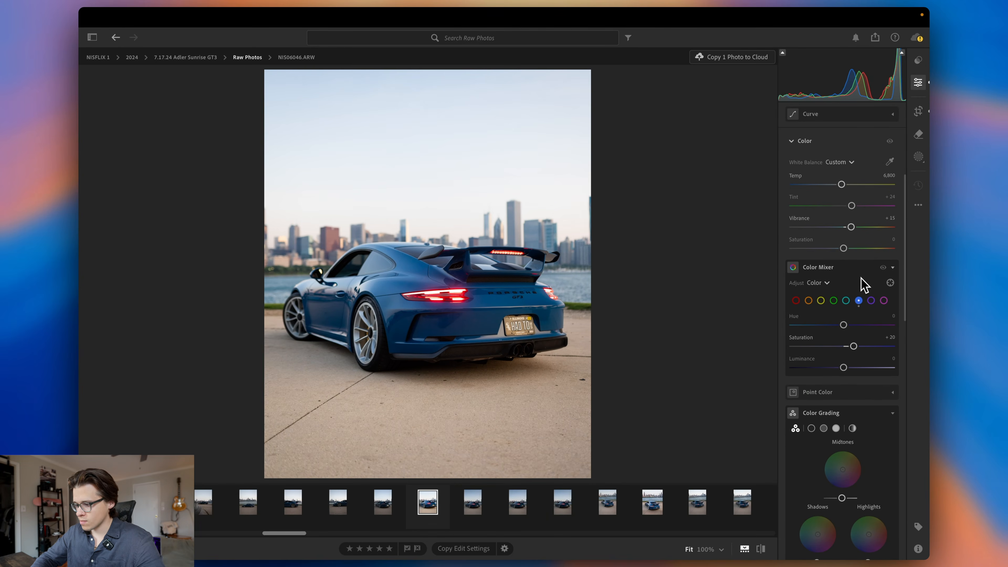
drag(845, 369, 858, 369)
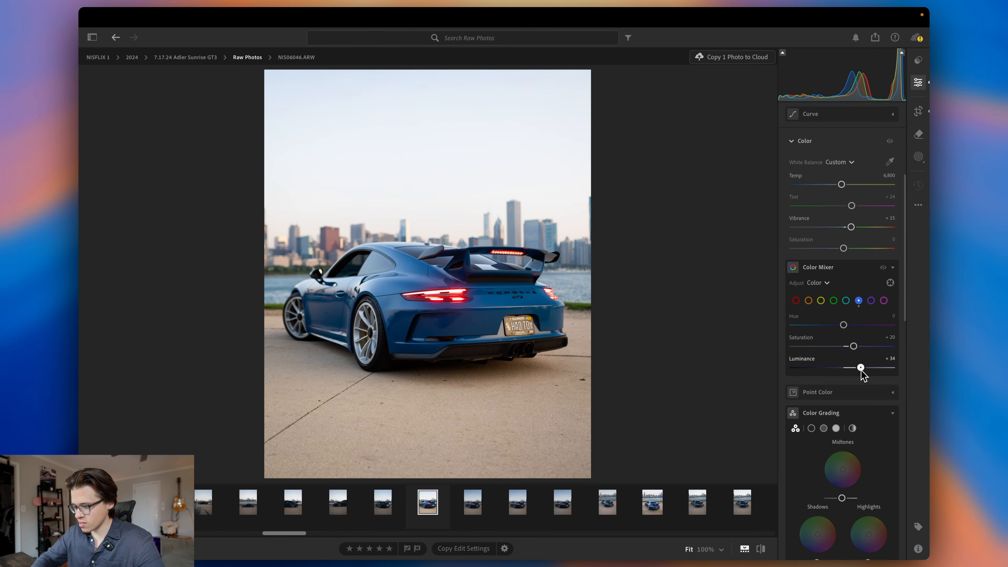
drag(865, 368, 863, 368)
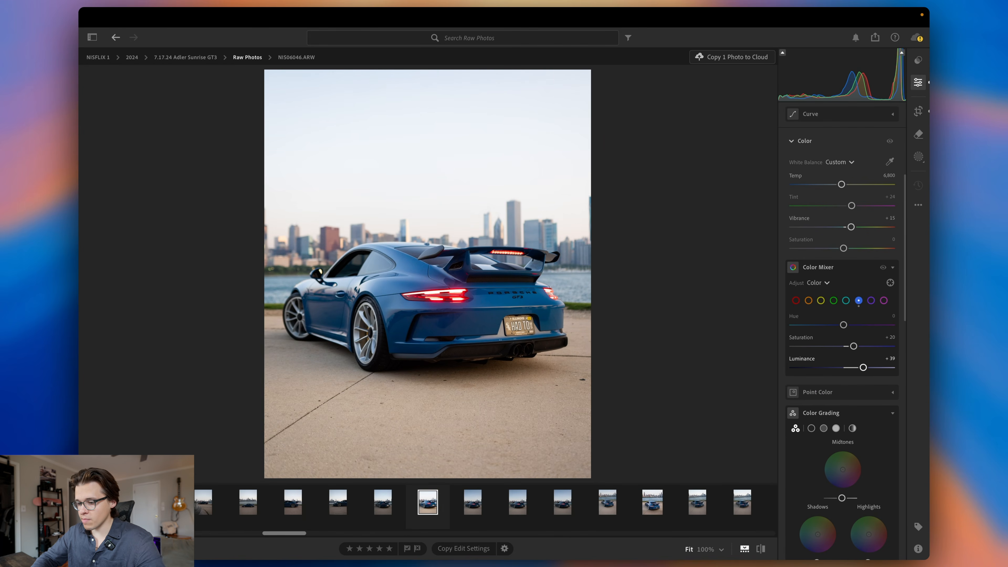
Step: Set the photo's Clarity to +10 and Sharpening to 80
scroll(858, 373, down, 8)
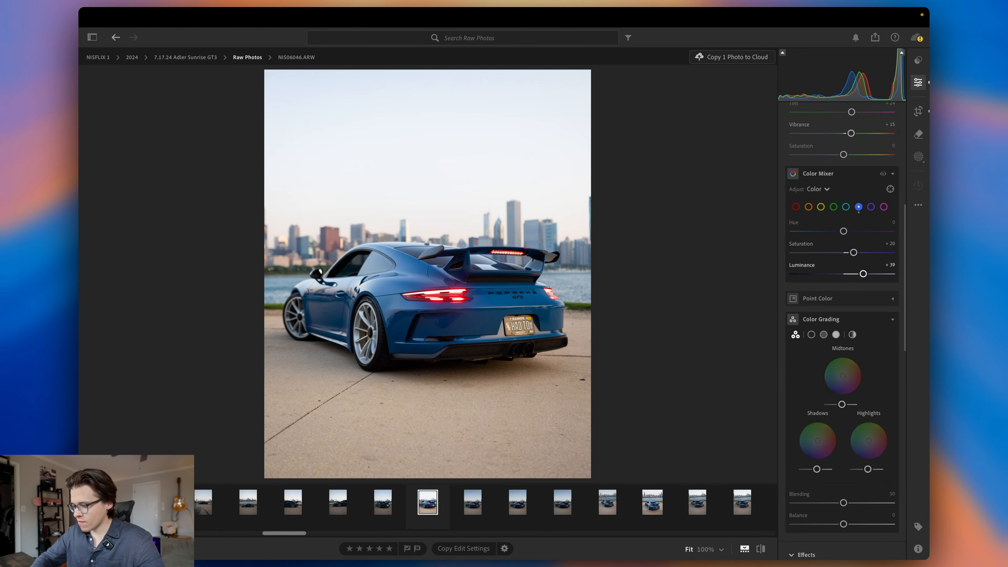
drag(845, 374, 852, 380)
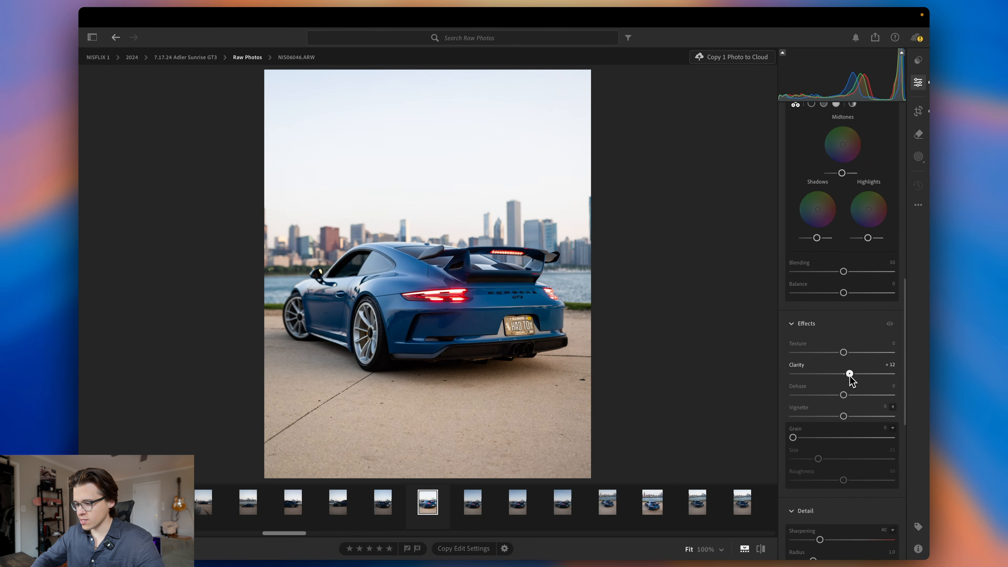
mouse_move(849, 377)
mouse_down()
mouse_move(875, 378)
mouse_move(839, 378)
mouse_move(848, 383)
mouse_up()
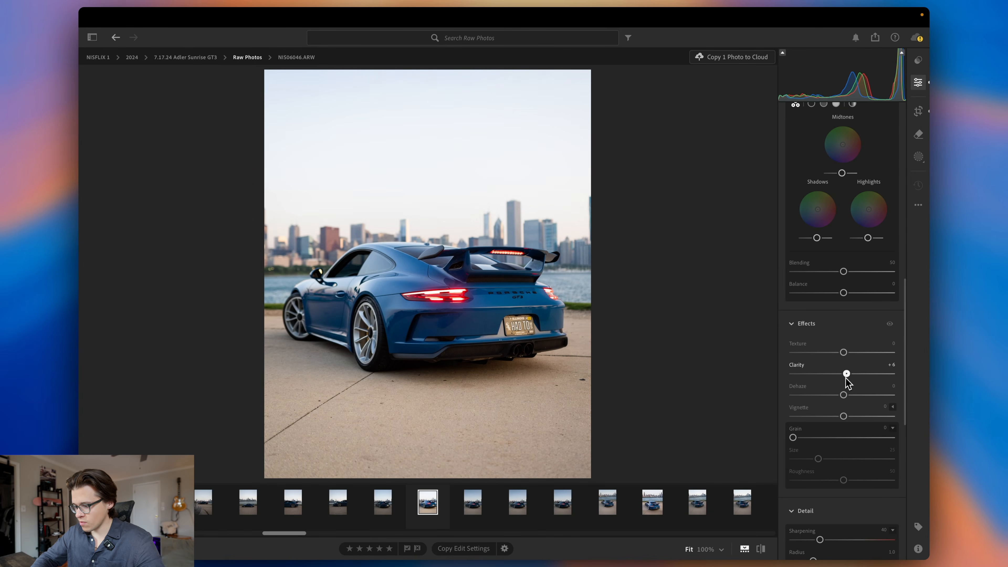
scroll(849, 378, down, 4)
click(852, 448)
drag(848, 452, 849, 452)
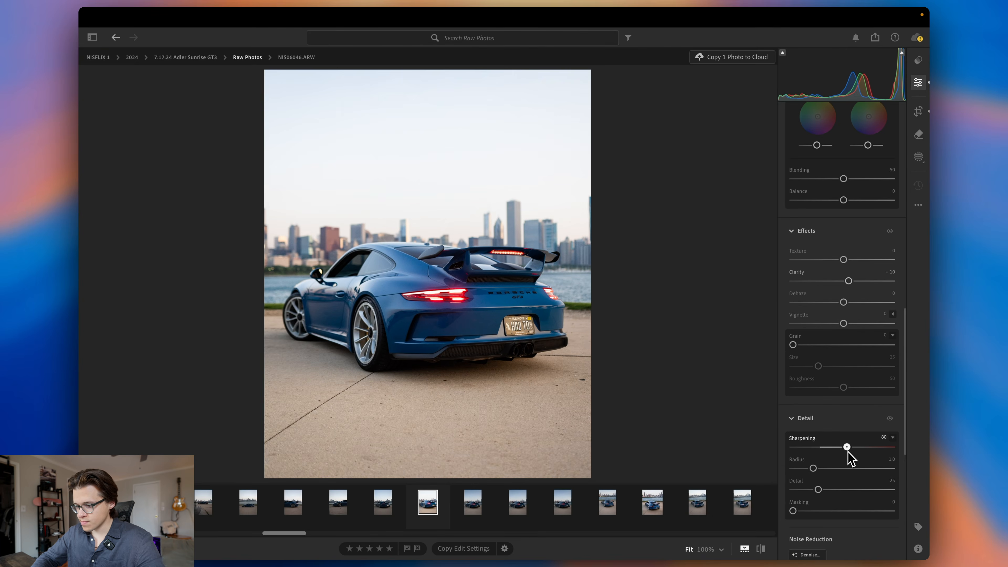
Step: Add a linear gradient mask rising from the concrete in the foreground up past the car's wheels and set its Exposure to −0.84
scroll(852, 459, up, 15)
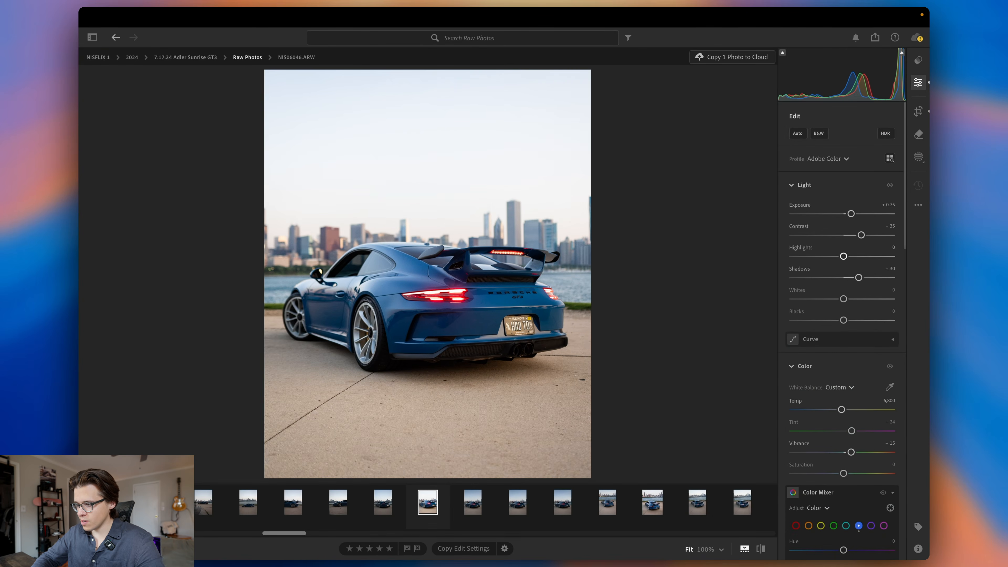
click(920, 157)
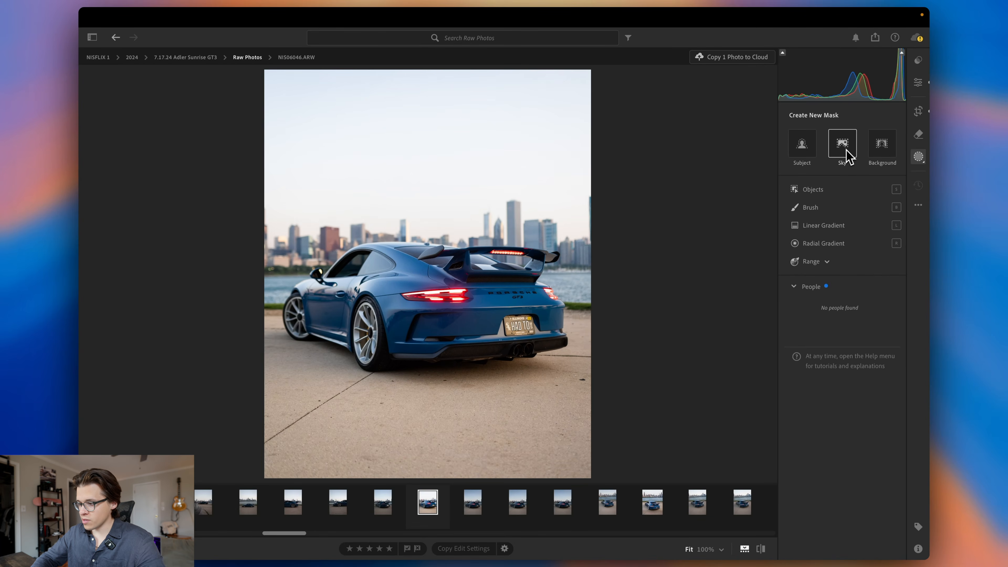
click(824, 225)
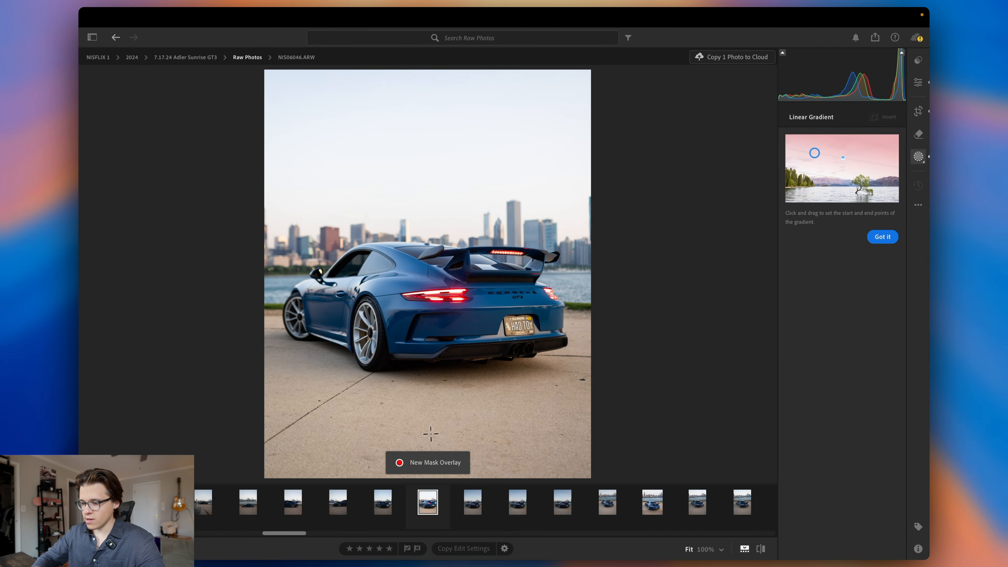
drag(428, 441, 427, 304)
drag(428, 373, 425, 362)
drag(844, 219, 834, 224)
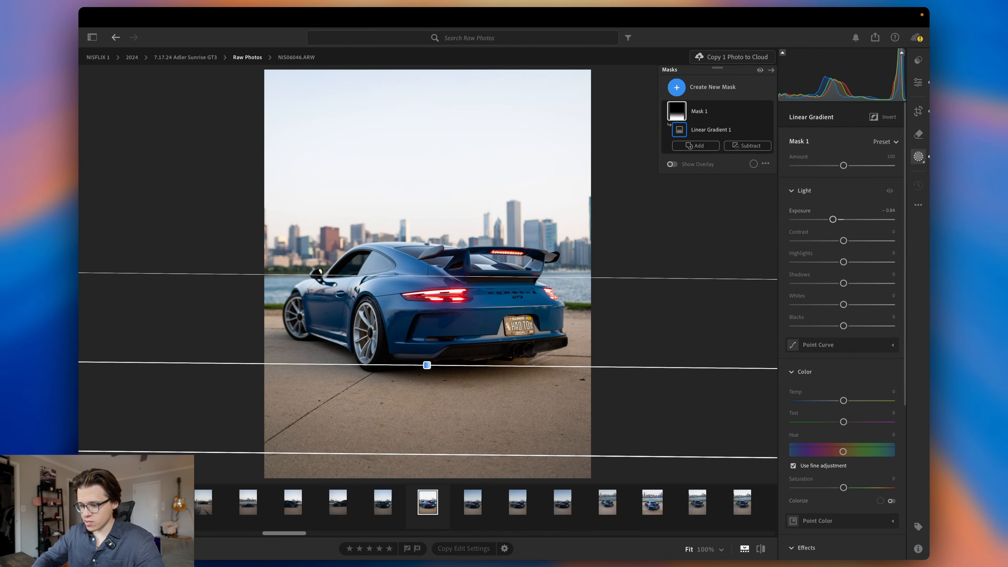
Step: Shift the foreground gradient lower with its upper edge just below the taillights, set its Exposure to −0.92, and compare with the original
drag(417, 274, 421, 327)
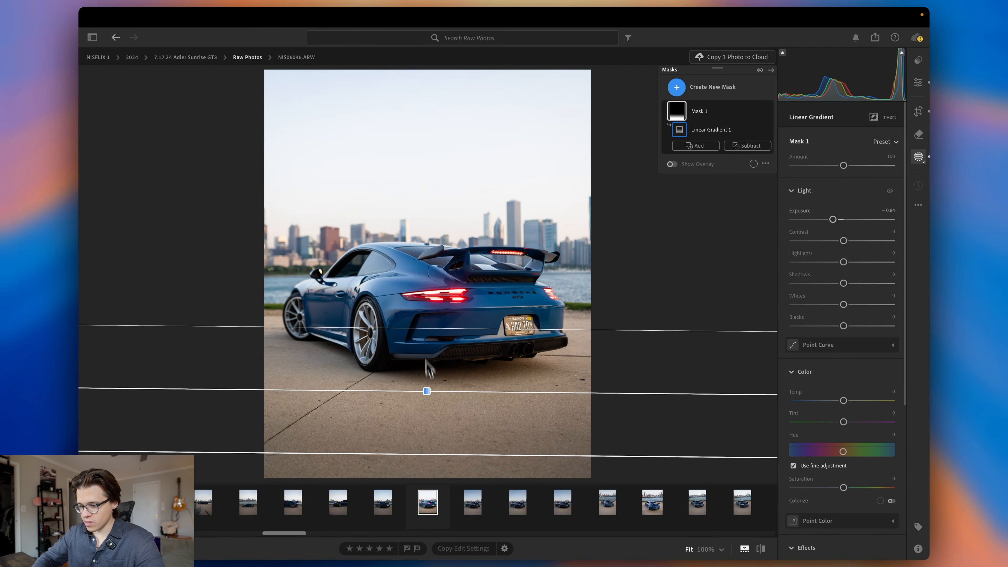
drag(427, 395, 432, 405)
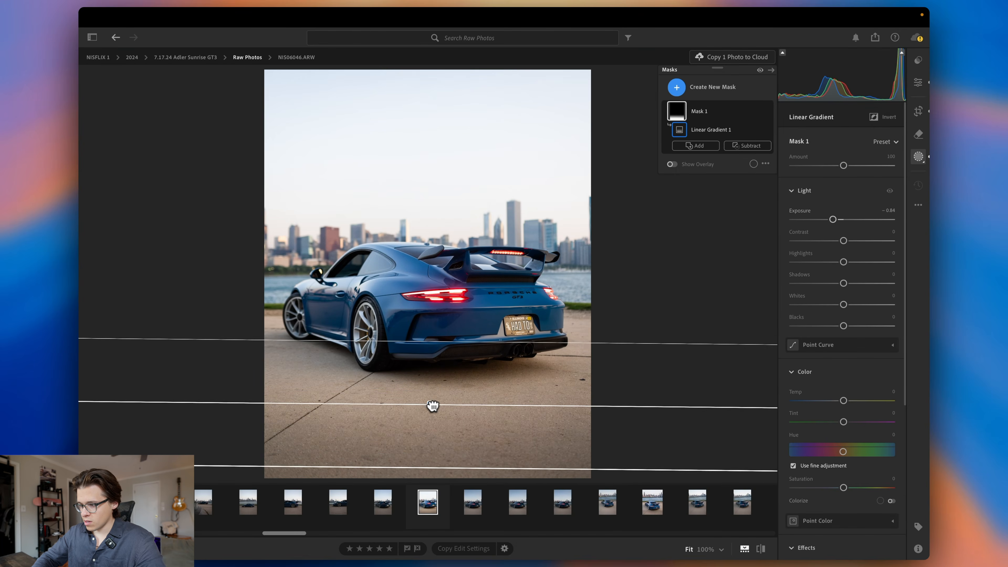
drag(833, 223, 834, 221)
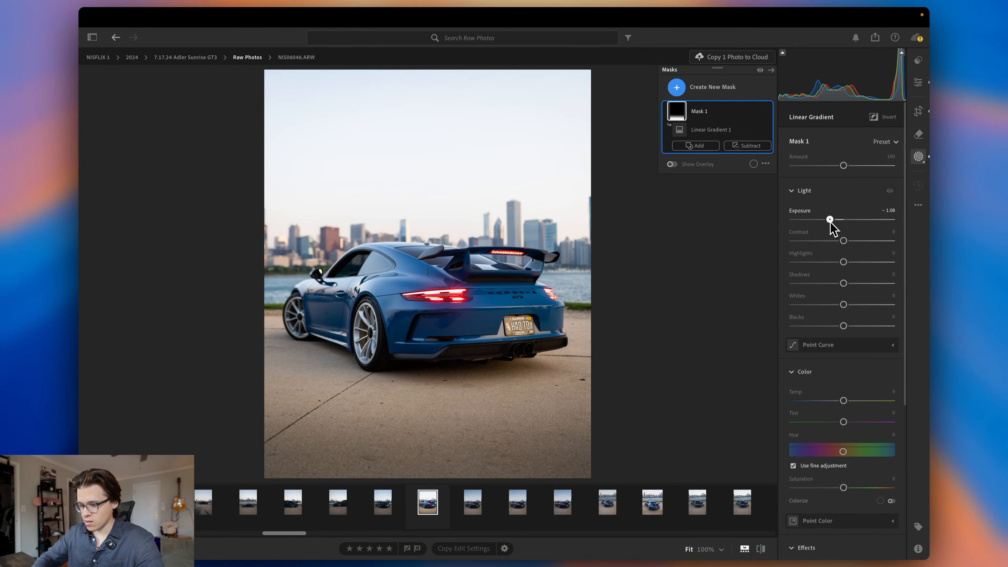
drag(454, 339, 453, 307)
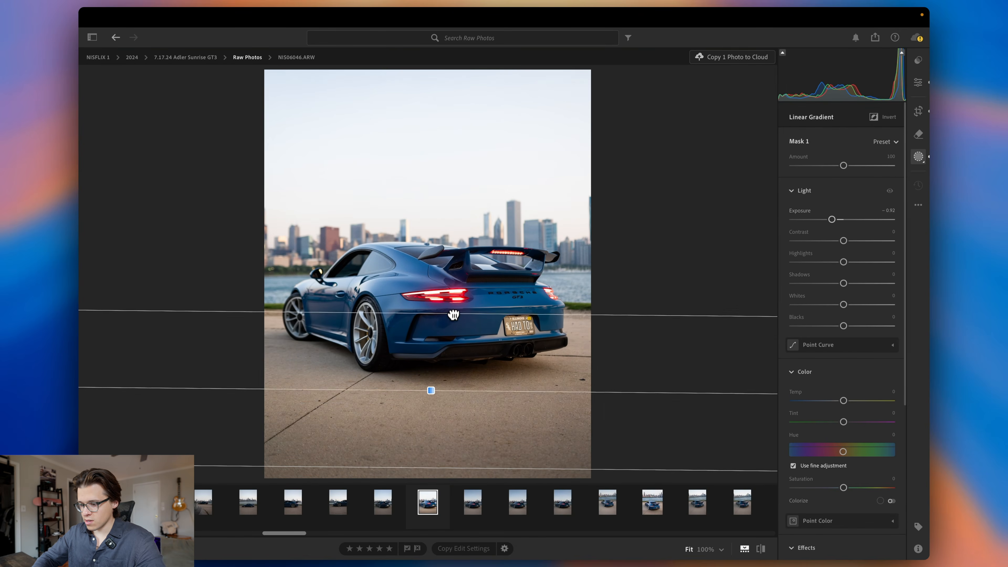
key(Return)
key(backslash)
key(backslash)
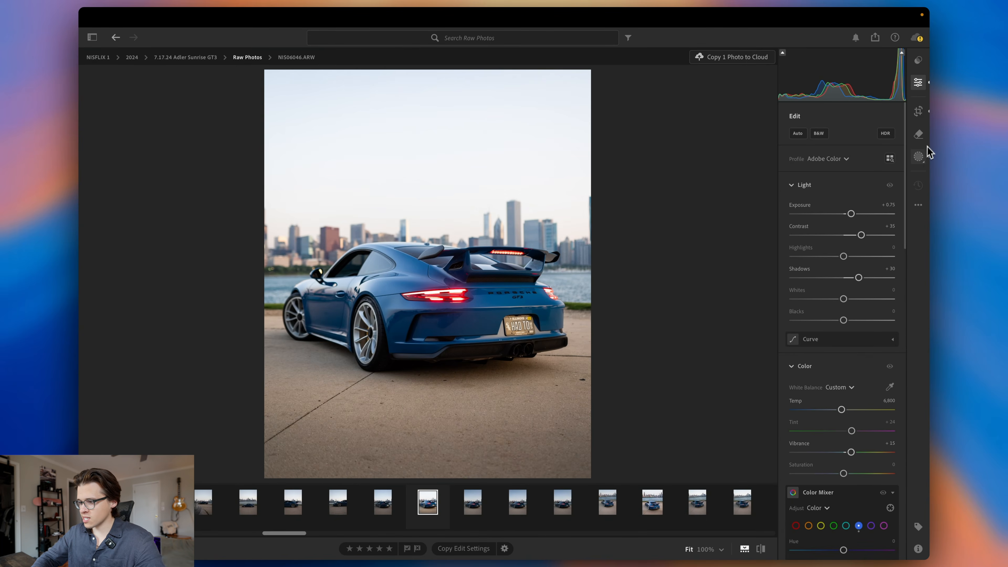
Step: Create a new Sky mask and set its Highlights to −100
click(919, 156)
click(716, 93)
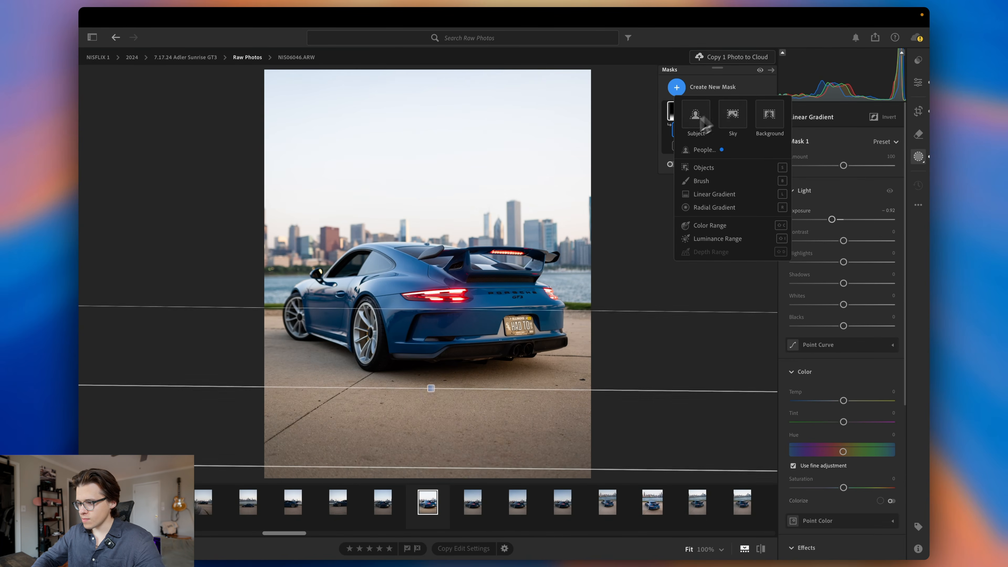
click(741, 124)
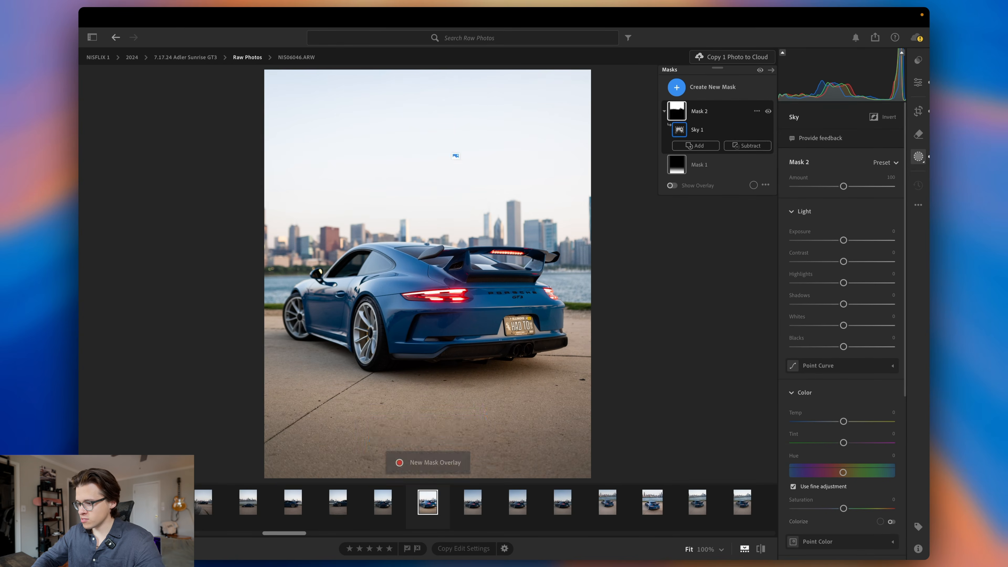
drag(844, 283, 727, 288)
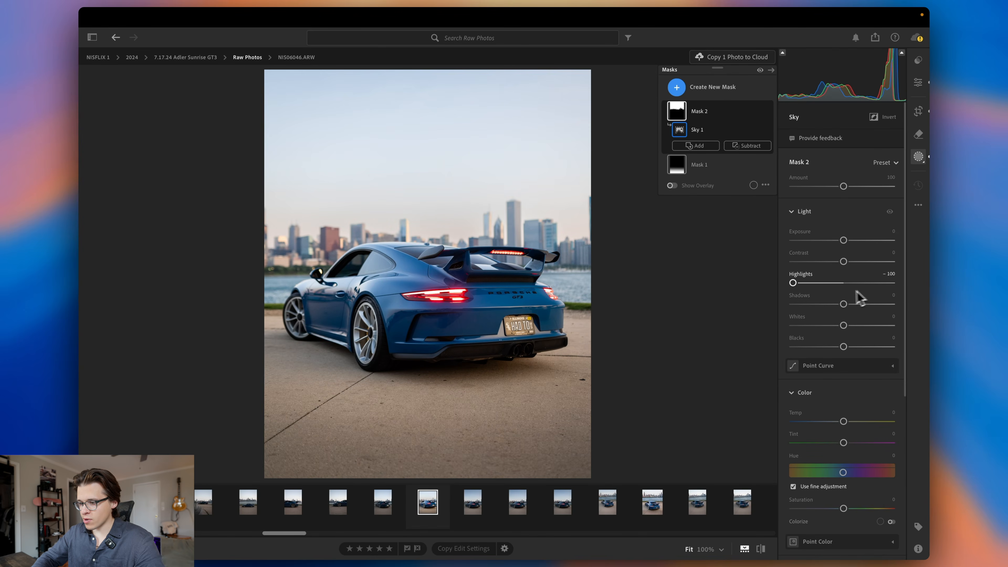
double_click(843, 282)
drag(844, 283, 766, 286)
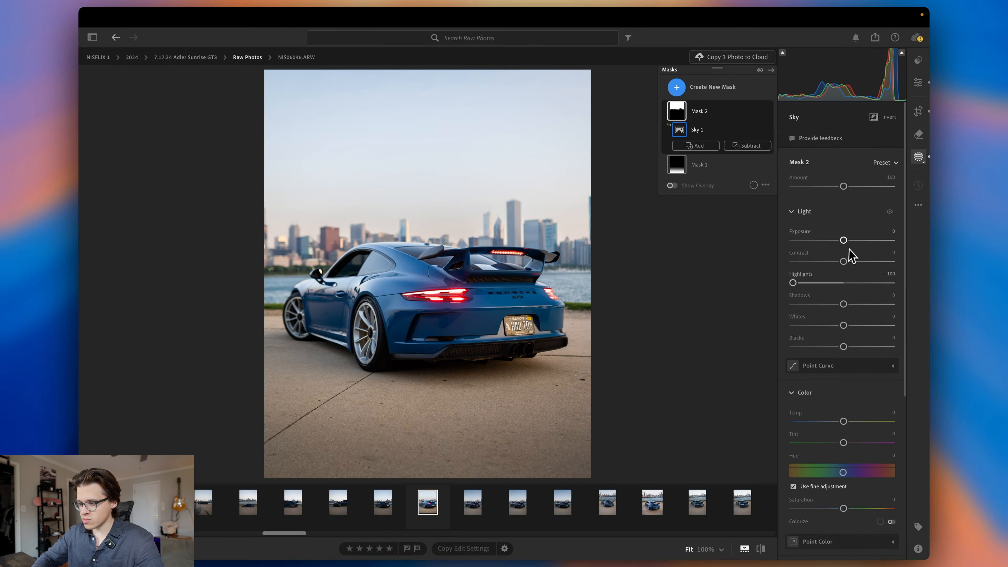
Step: Set the sky mask's Exposure to −0.28, Contrast to +100, Temp to −8 and Saturation to +20, and leave masking
drag(846, 243, 930, 279)
drag(846, 423, 841, 428)
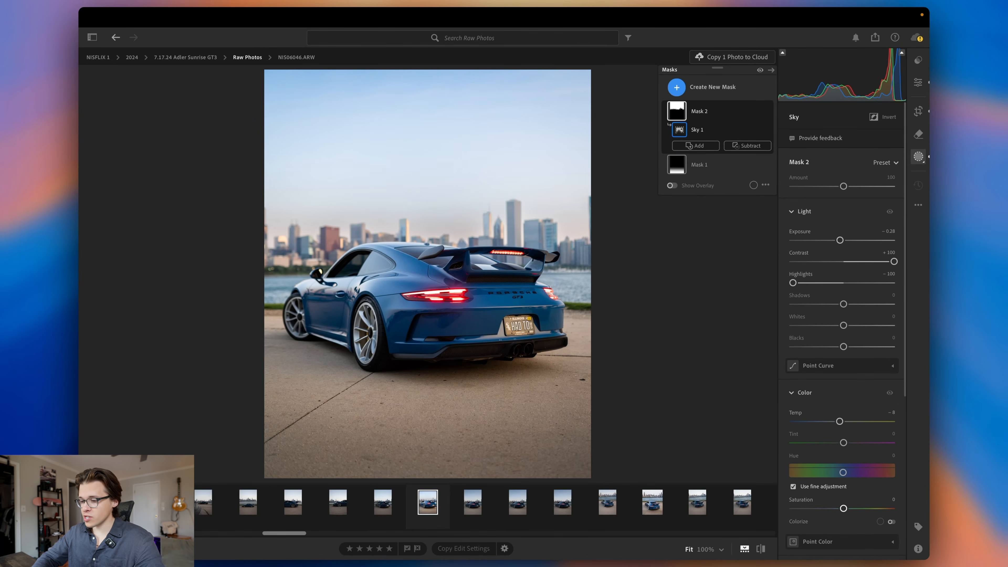
drag(844, 509, 899, 521)
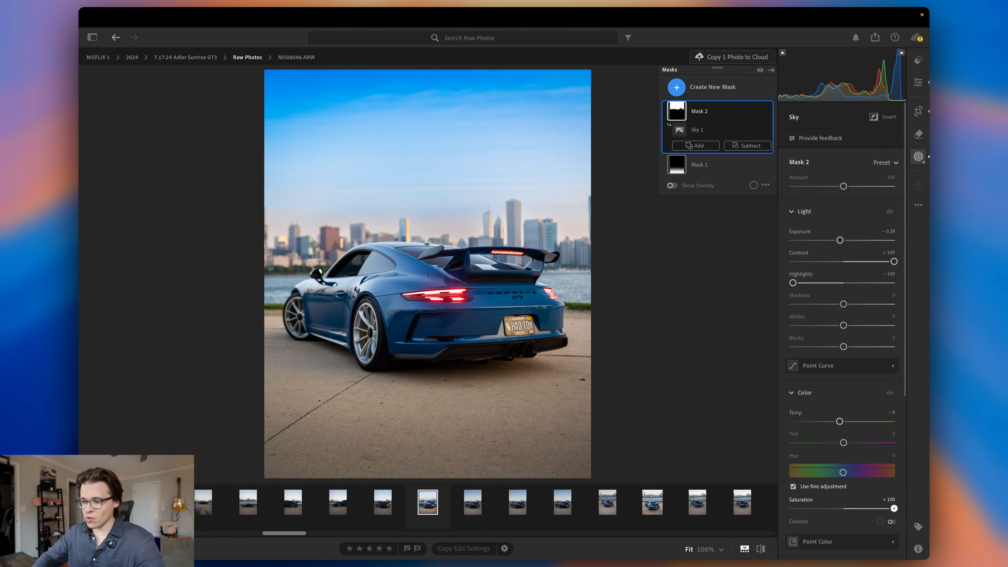
drag(897, 516, 853, 515)
scroll(854, 484, down, 2)
scroll(855, 475, down, 3)
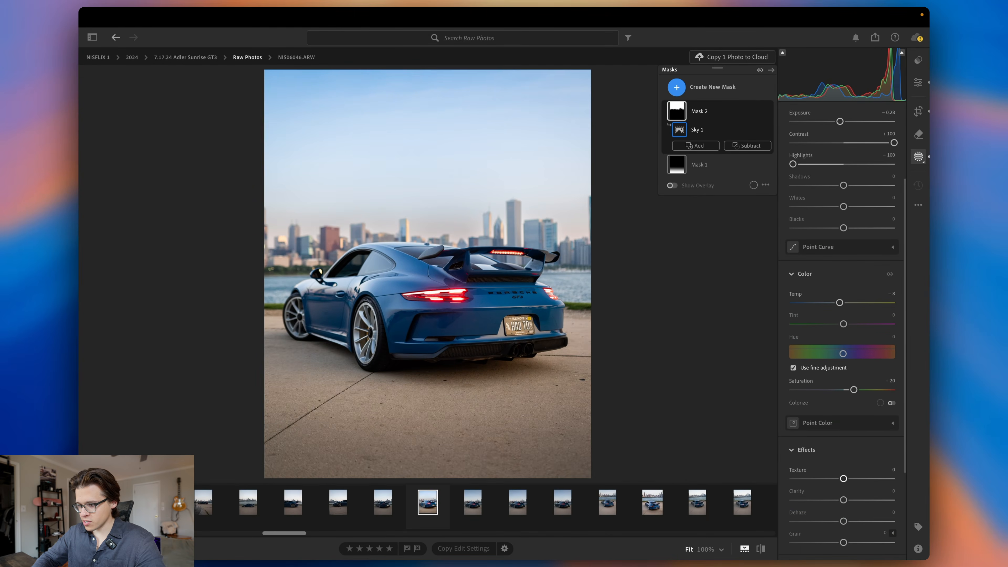
scroll(845, 326, down, 1)
scroll(846, 326, up, 3)
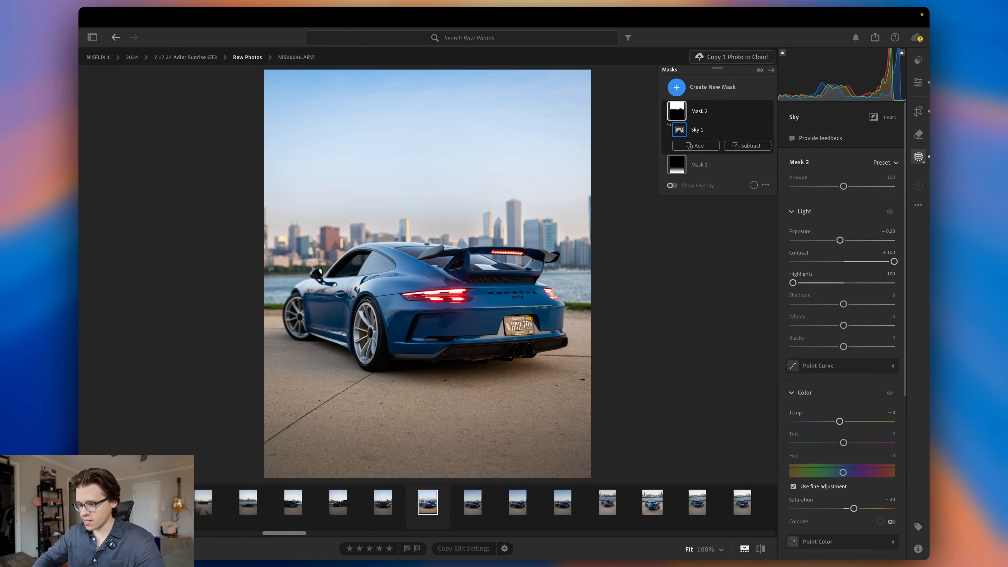
key(Return)
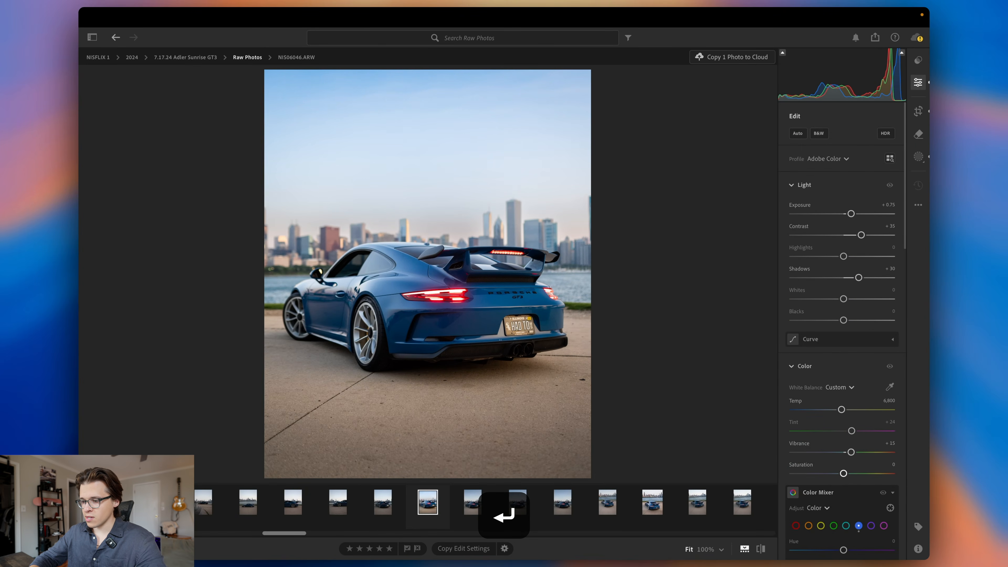
Step: Compare the edited rear view photo with its original
key(backslash)
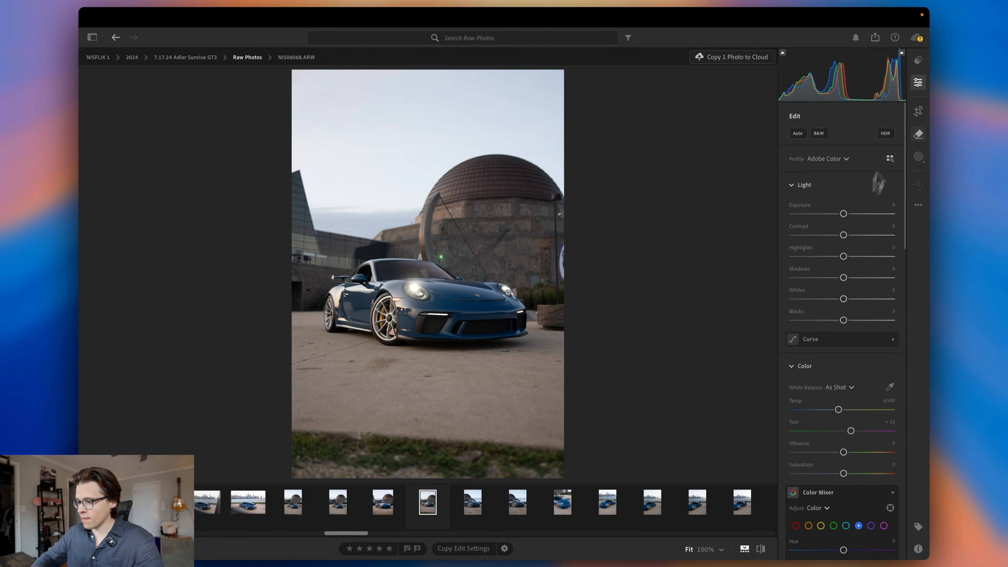
Step: Crop the portrait photo of the car before the domed building to 4 x 5, cutting out the grass in the foreground
click(918, 112)
click(834, 135)
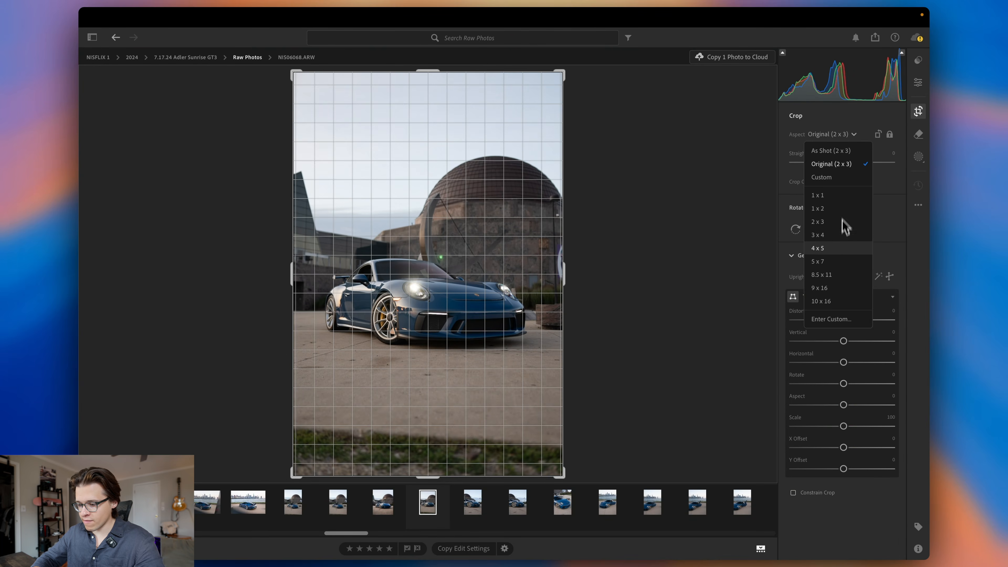
click(837, 248)
drag(435, 283, 436, 296)
drag(434, 117, 427, 127)
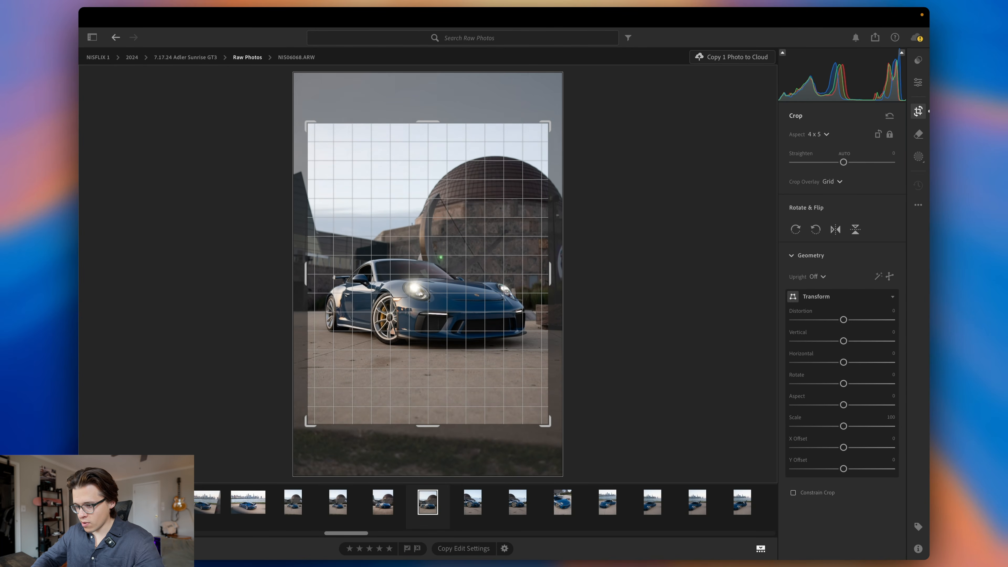
key(Return)
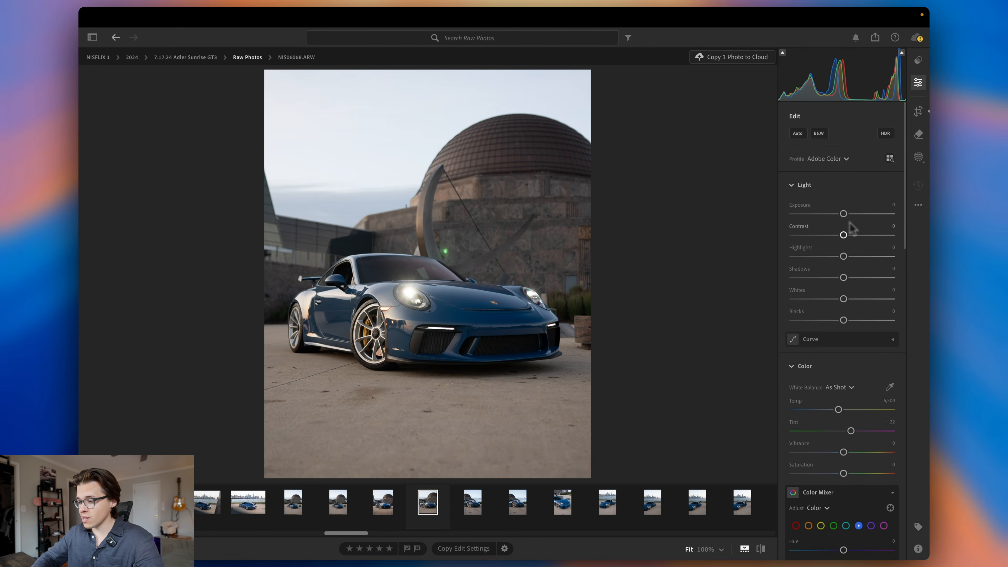
Step: Set the photo's Contrast to +70, Shadows to +30 and Exposure to +0.20, and compare it with the original
drag(844, 234, 875, 235)
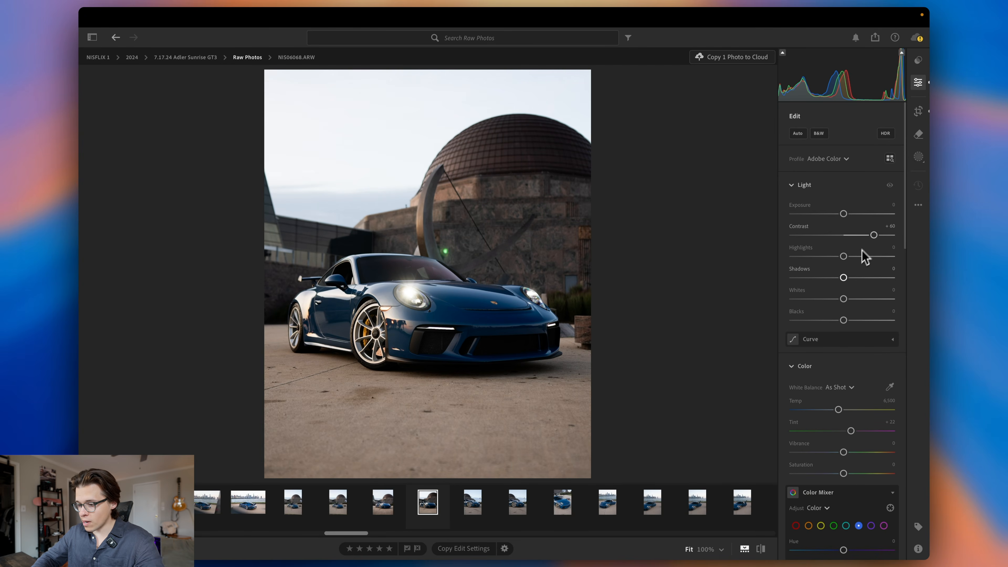
drag(844, 277, 859, 278)
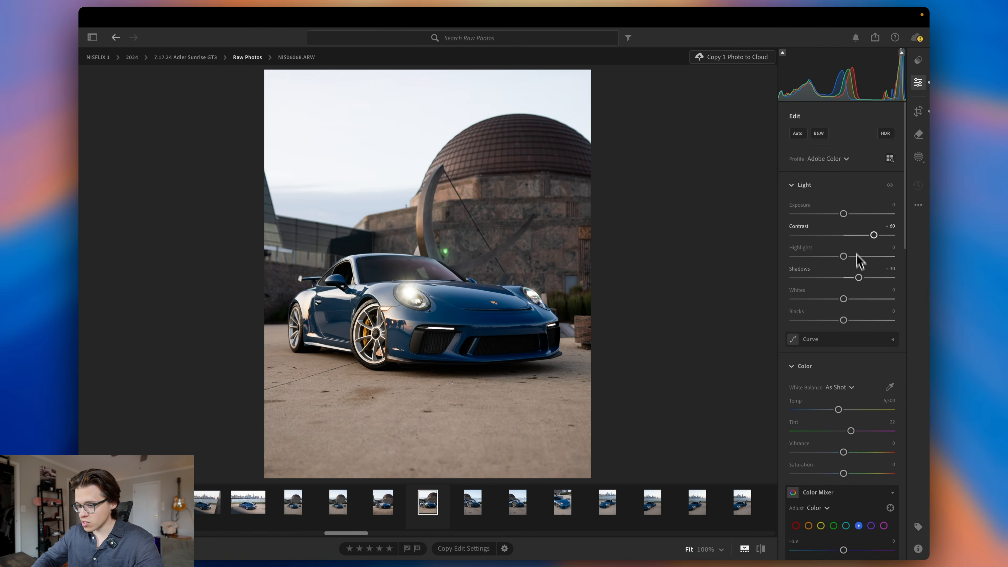
drag(844, 214, 847, 214)
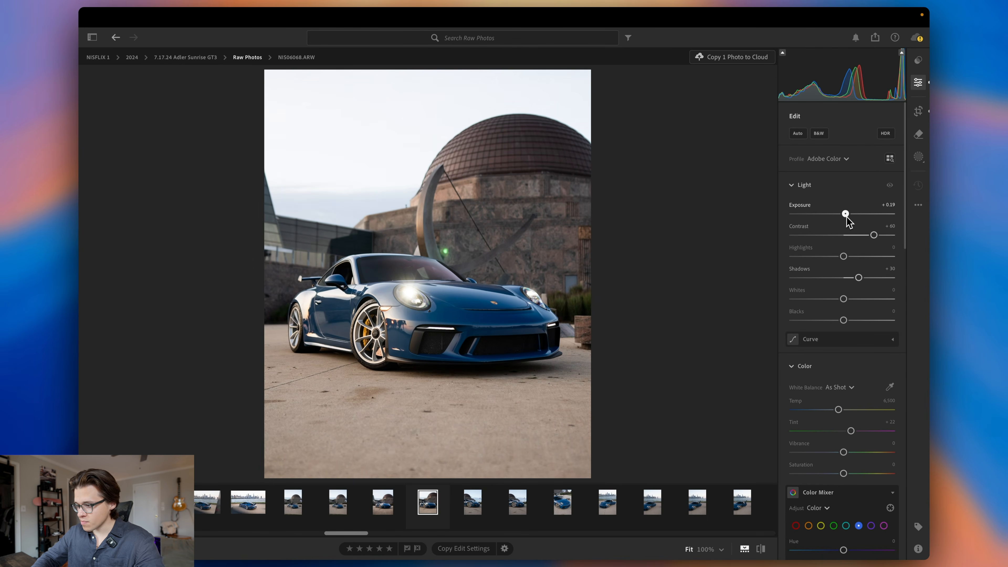
drag(874, 235, 878, 235)
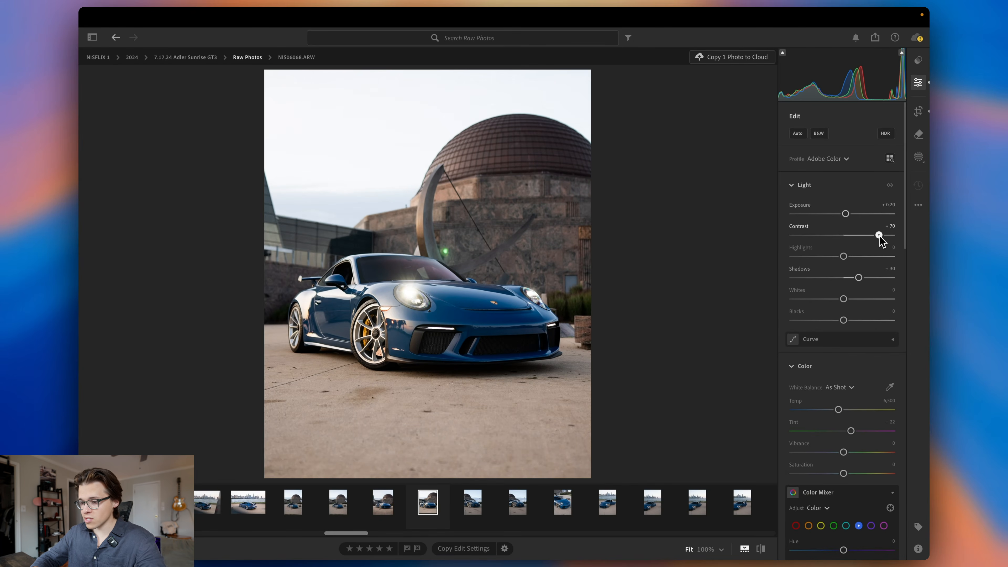
key(backslash)
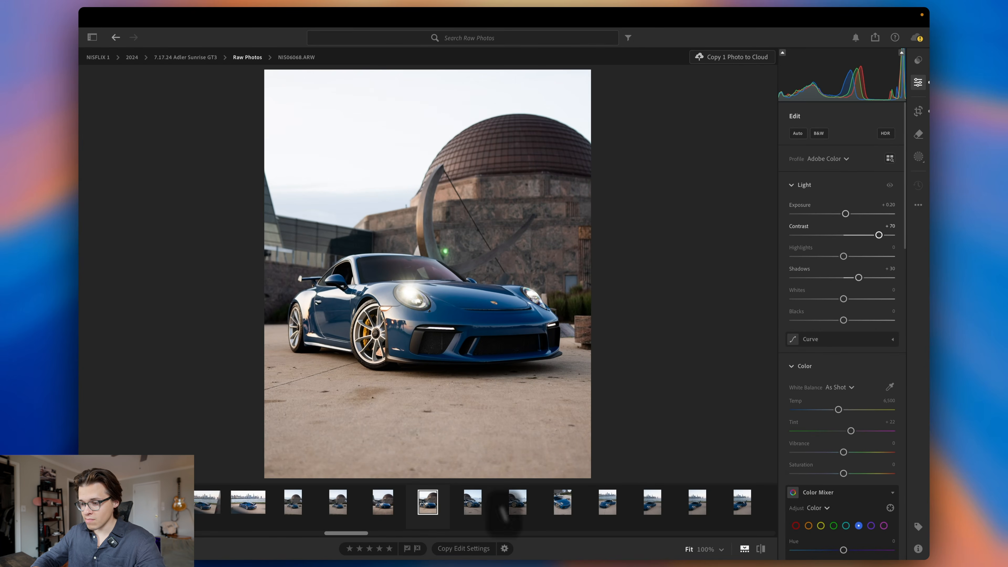
key(backslash)
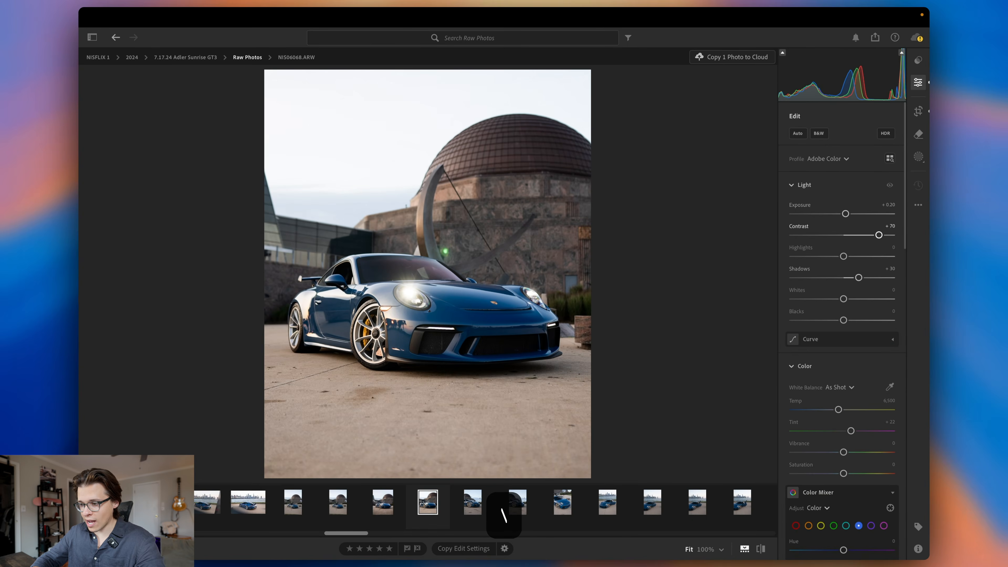
key(backslash)
key(backslash)
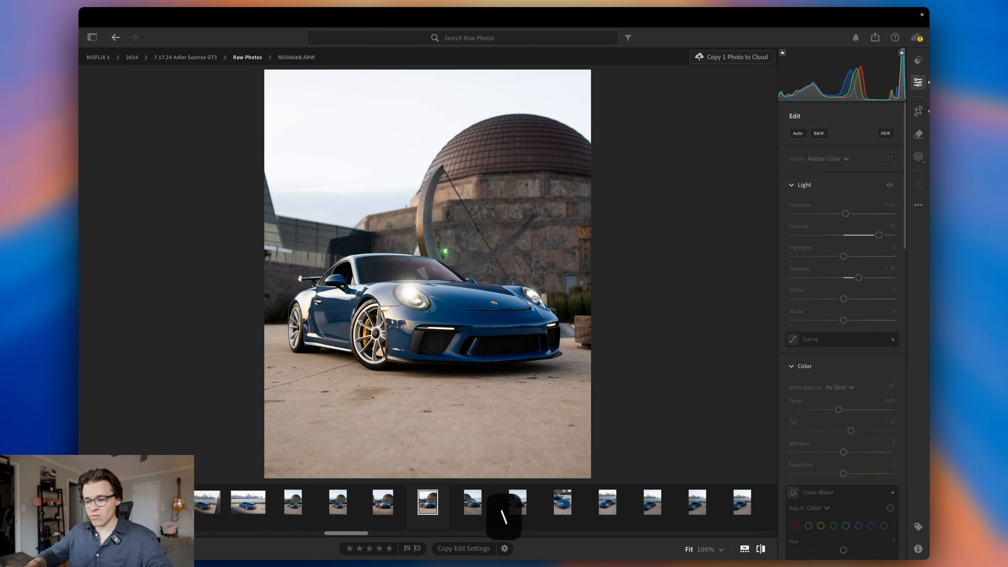
key(backslash)
key(backslash)
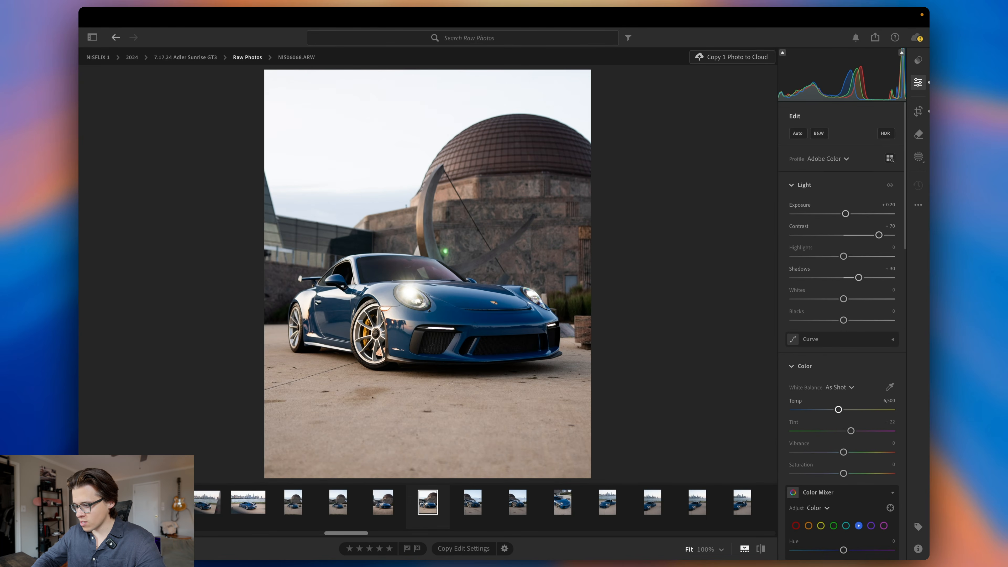
Step: Set the white balance Temp to 6,400 and Tint to +24, and compare with the original
click(839, 410)
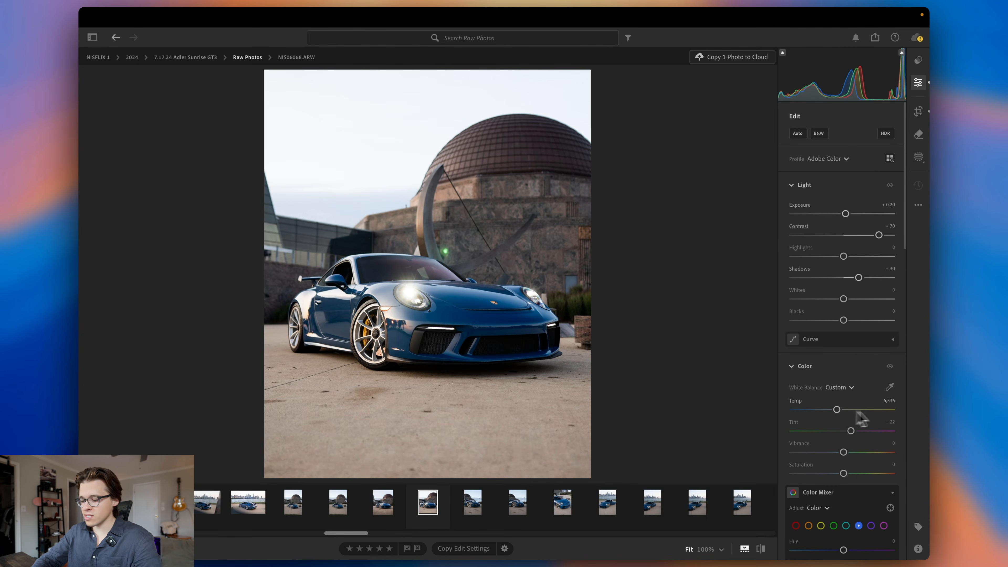
click(891, 402)
text(6,400)
key(Return)
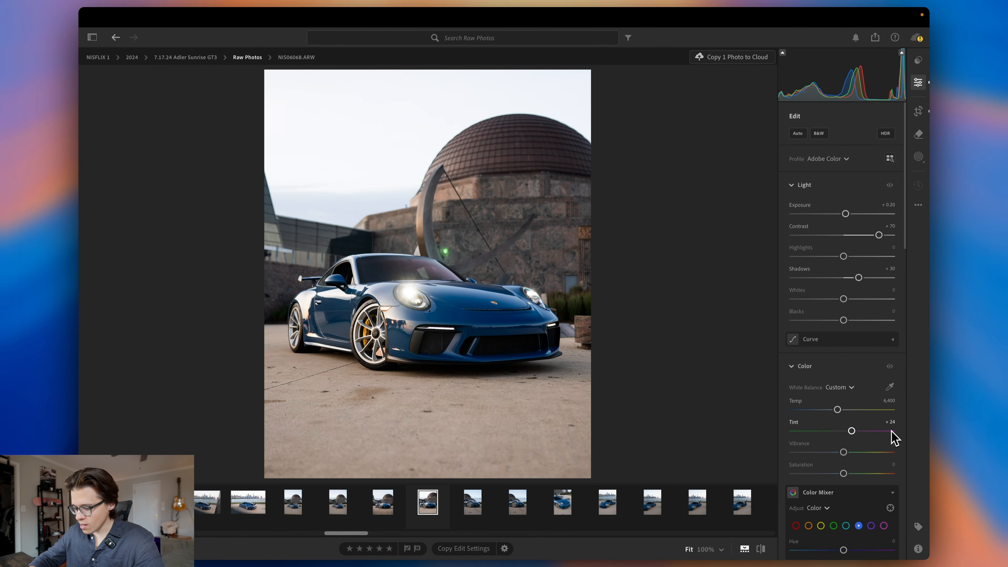
key(backslash)
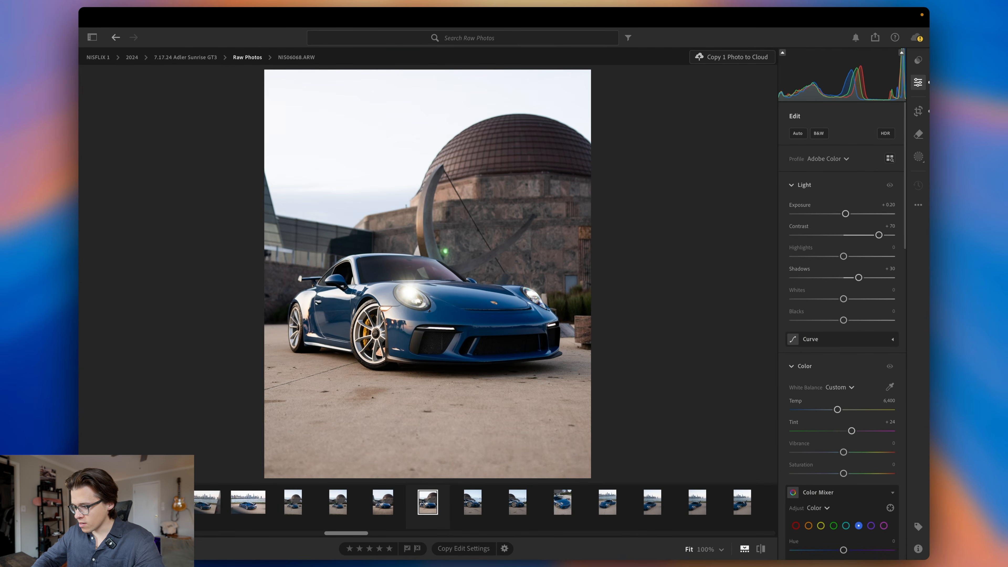
Step: Set Sharpening to 80, checking the detail up close on the hood badge
scroll(856, 343, down, 10)
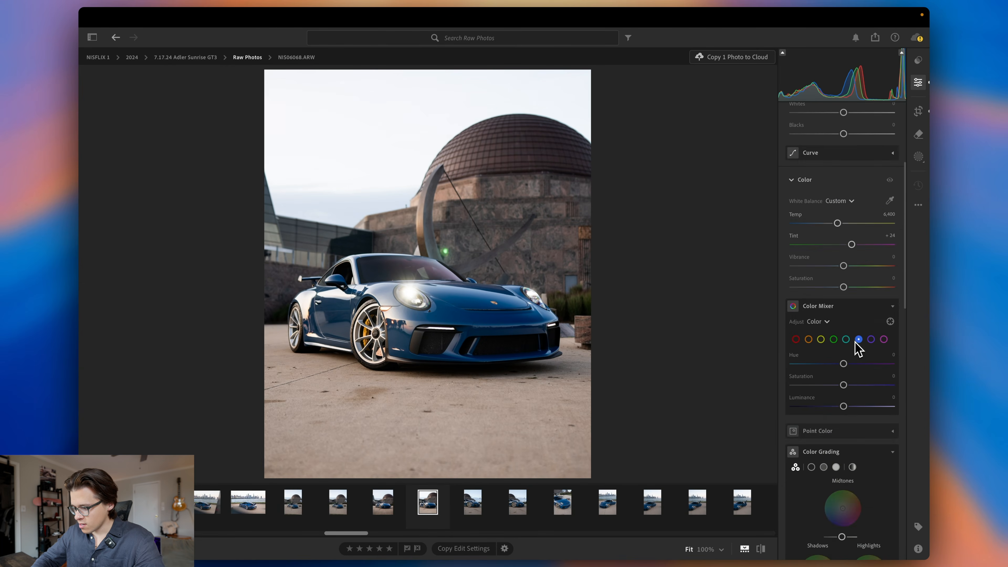
scroll(855, 348, down, 12)
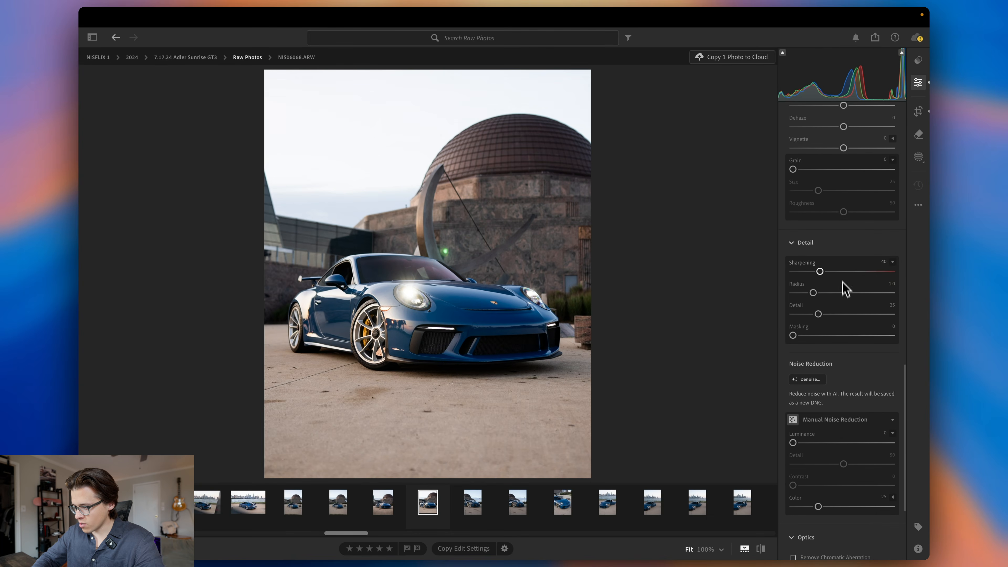
drag(838, 272, 849, 272)
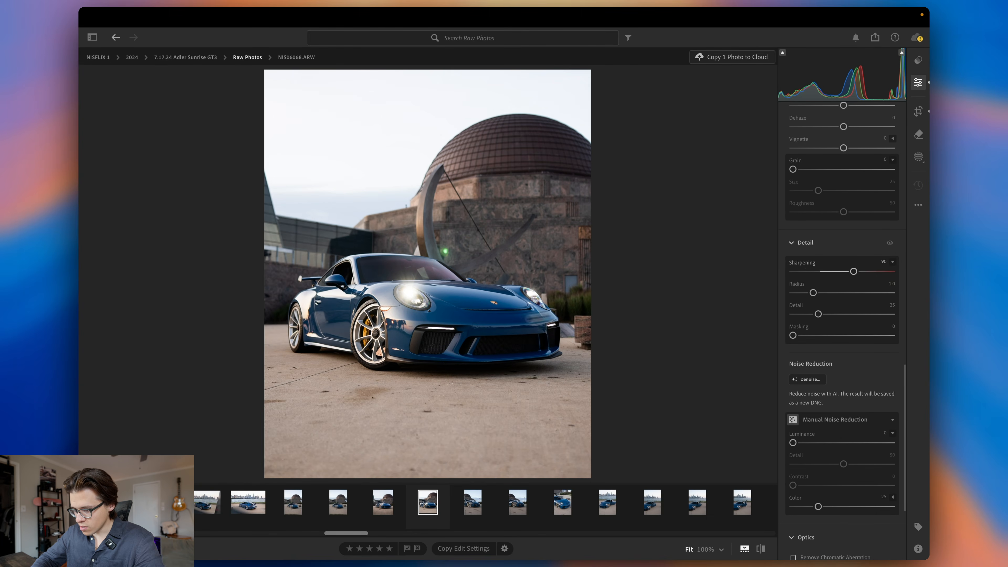
click(494, 303)
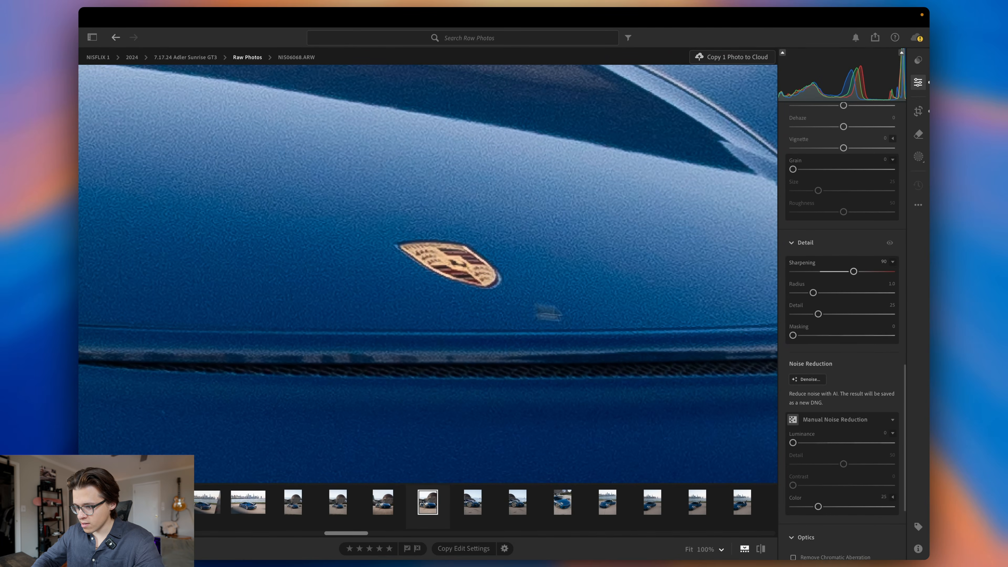
mouse_move(846, 272)
mouse_down()
mouse_move(810, 274)
mouse_move(867, 273)
mouse_move(851, 273)
mouse_up()
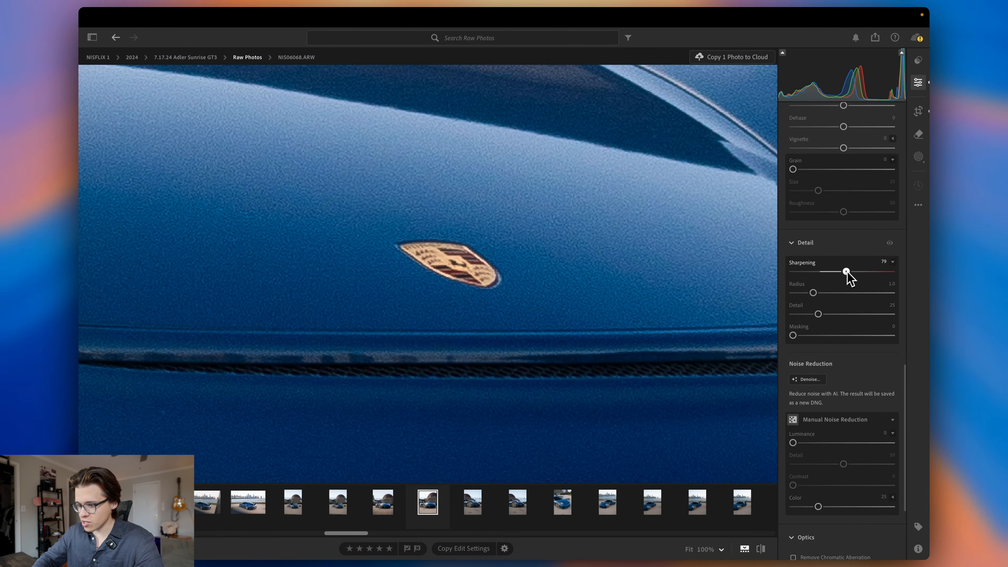
click(456, 291)
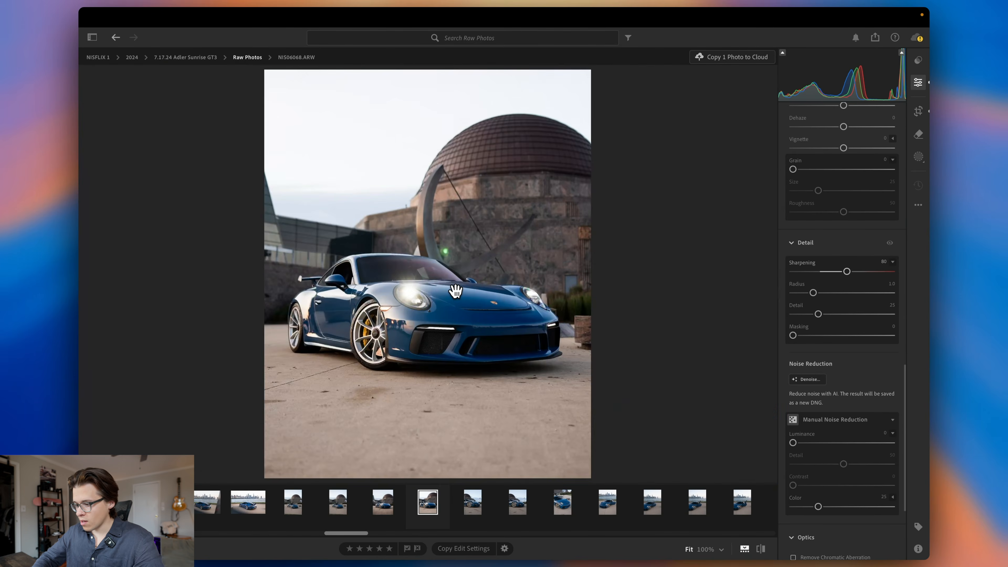
Step: Set Clarity to +25 and compare the photo with the original
scroll(840, 393, down, 1)
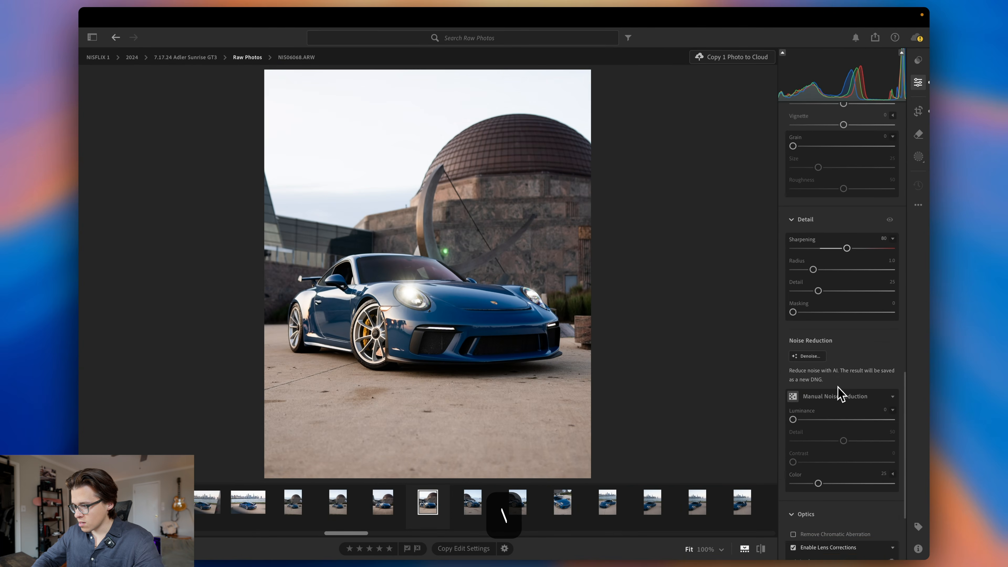
scroll(839, 394, down, 5)
scroll(841, 395, up, 10)
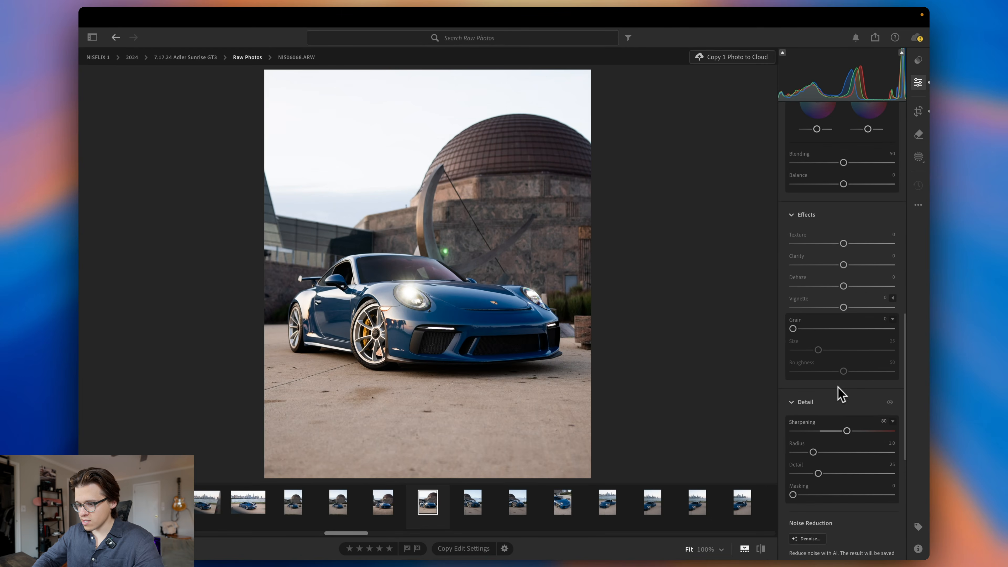
drag(845, 265, 854, 266)
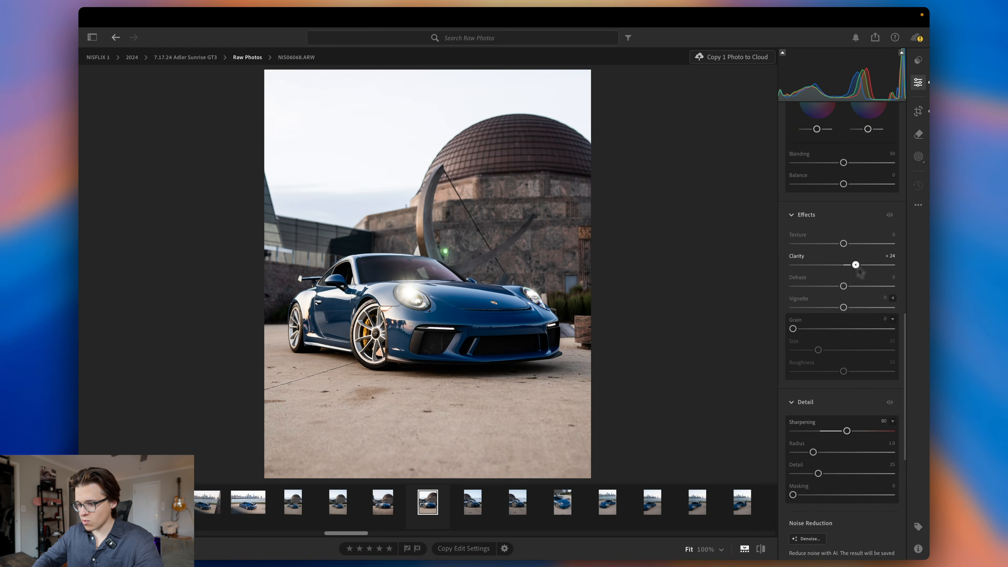
key(backslash)
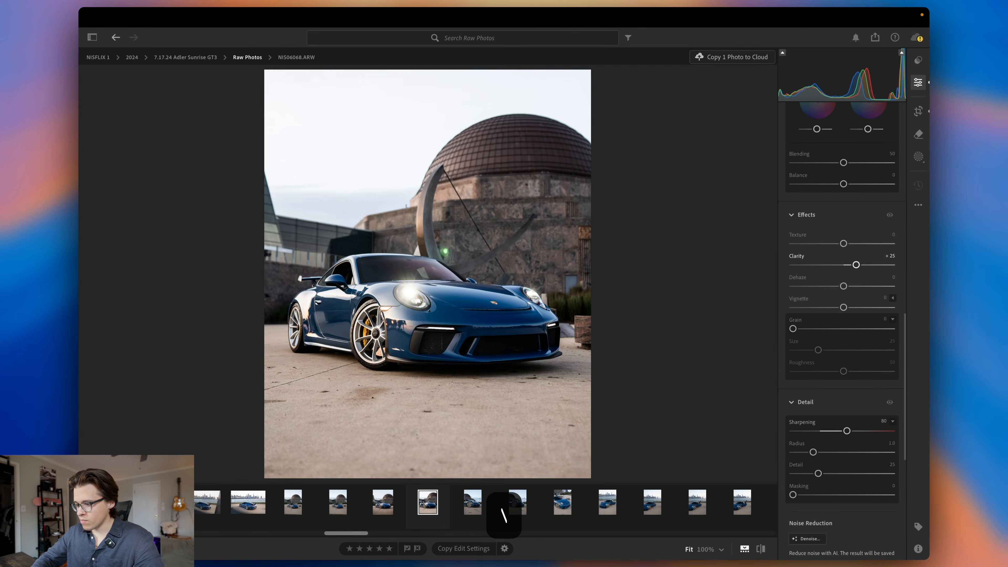
Step: Set the blue Luminance to +25 in the Color Mixer and raise the blue Saturation slightly
scroll(843, 317, up, 10)
scroll(843, 317, up, 3)
drag(847, 356, 859, 358)
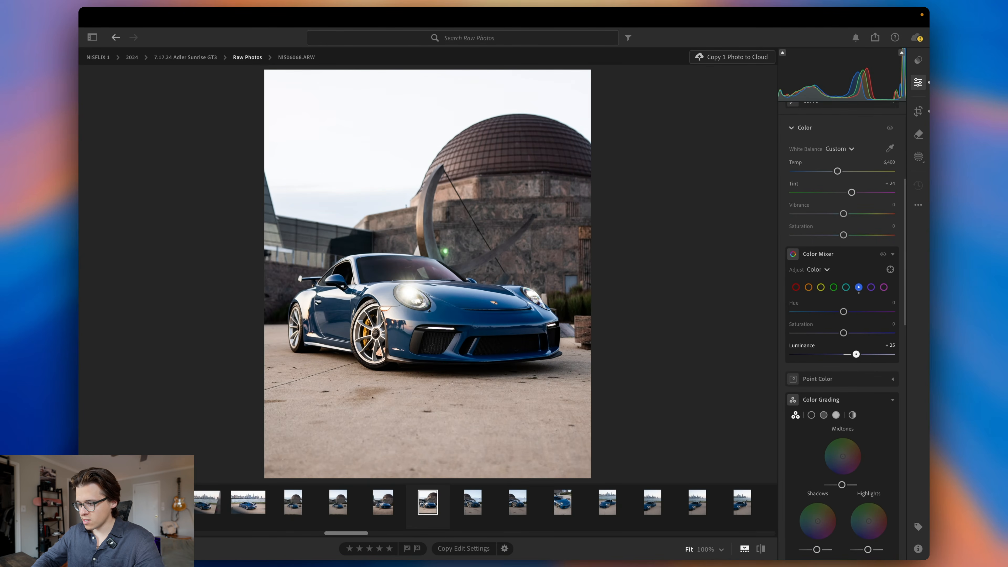
drag(844, 334, 849, 334)
scroll(845, 333, up, 10)
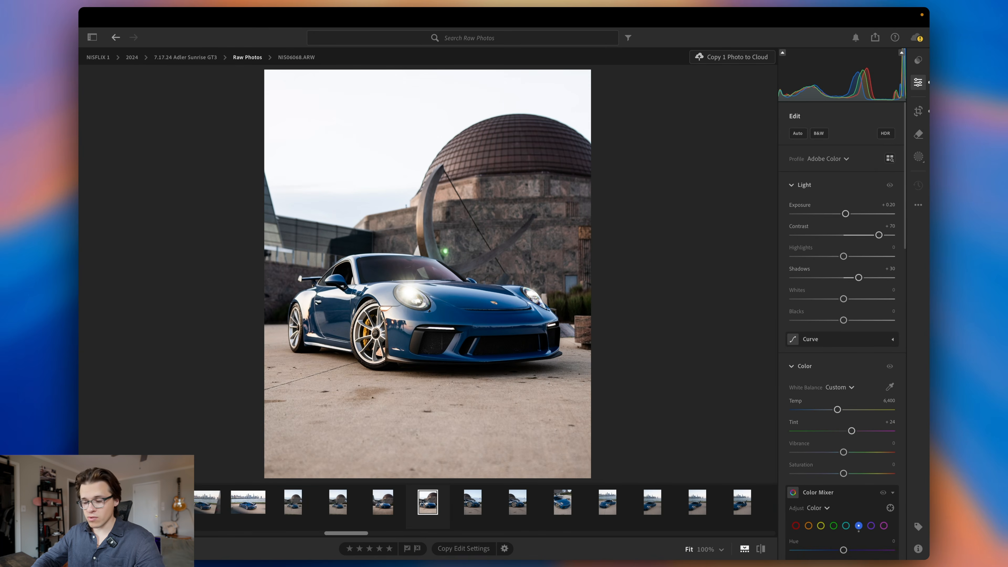
Step: Add a linear gradient mask rising from the foreground concrete to the car's hood, centered just below the front bumper, with Exposure −0.88
key(l)
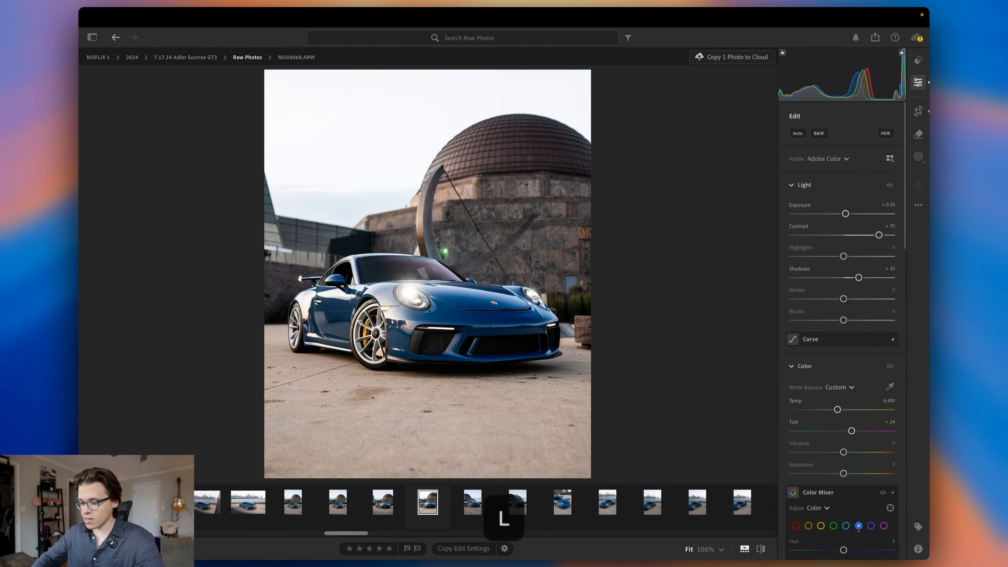
drag(427, 434, 427, 278)
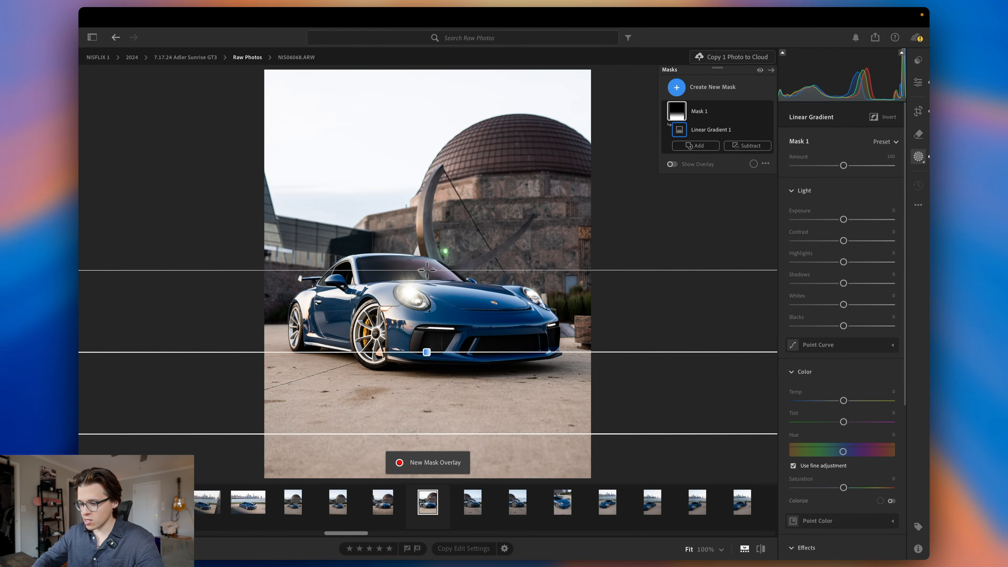
drag(844, 219, 833, 221)
drag(427, 352, 422, 374)
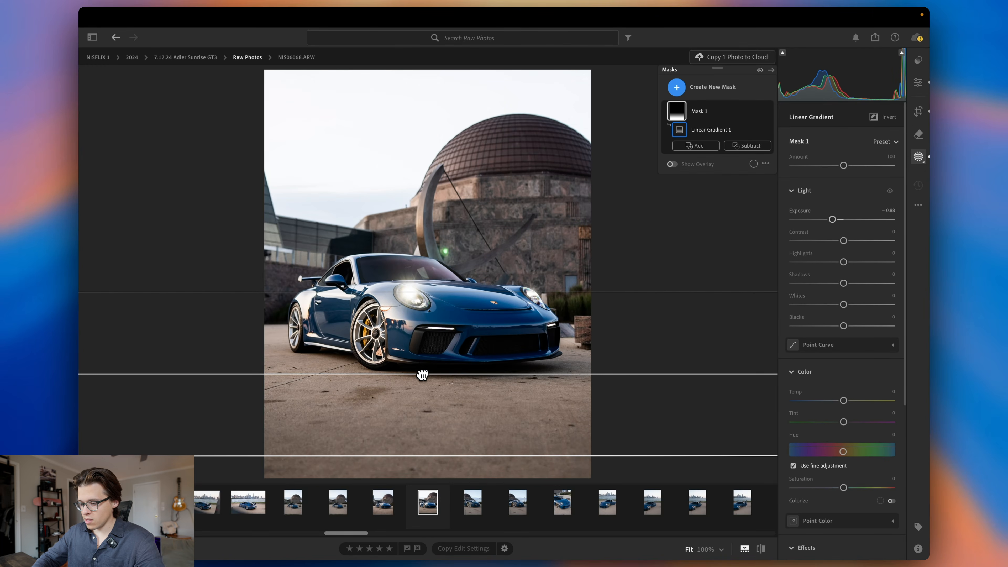
key(Return)
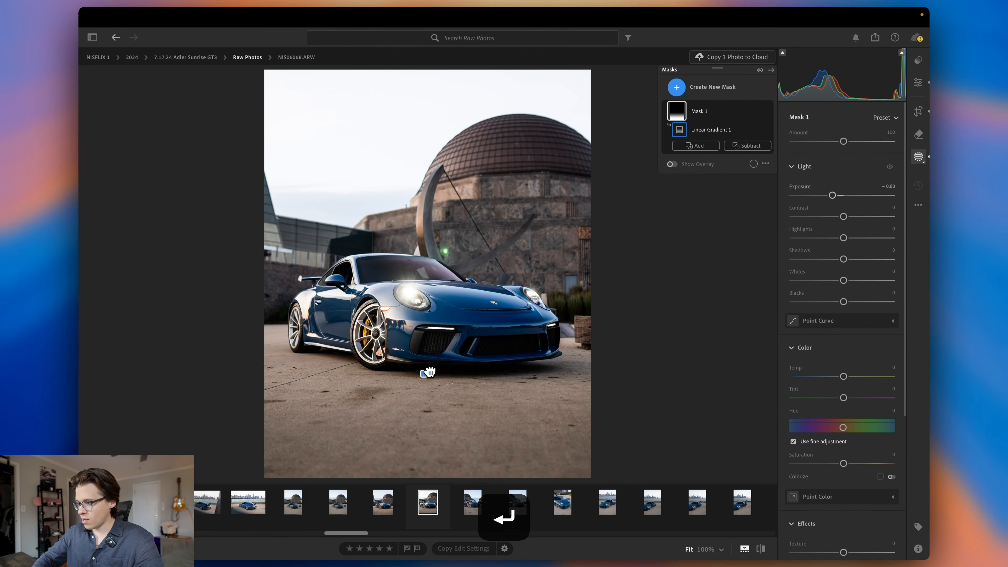
Step: Add a Sky mask with Highlights −100, Contrast +100 and Exposure −0.28, leave masking, and compare with the original
click(918, 156)
click(731, 87)
click(734, 116)
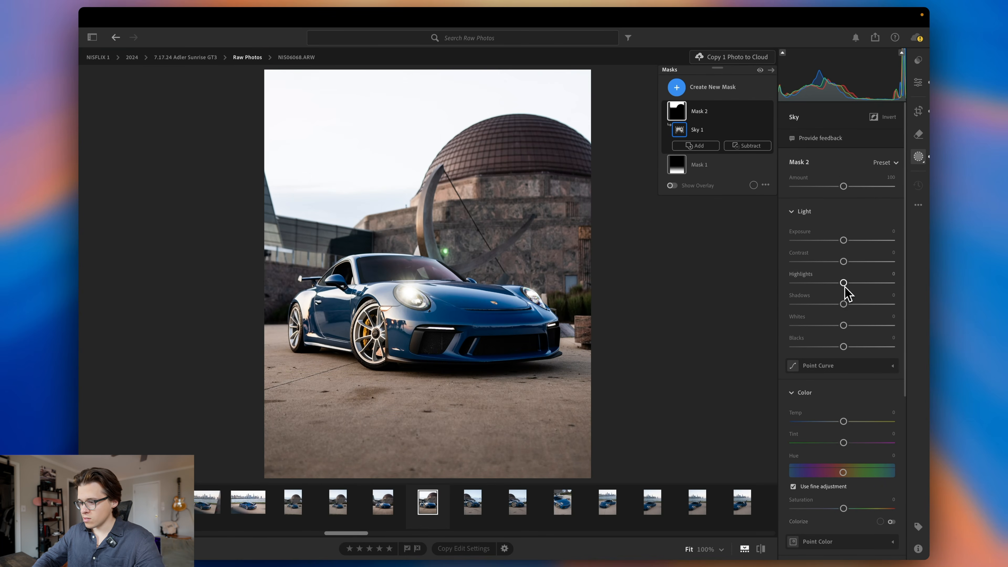
drag(843, 282, 745, 300)
drag(844, 261, 930, 272)
mouse_move(844, 241)
mouse_down()
mouse_move(832, 240)
mouse_move(841, 241)
mouse_up()
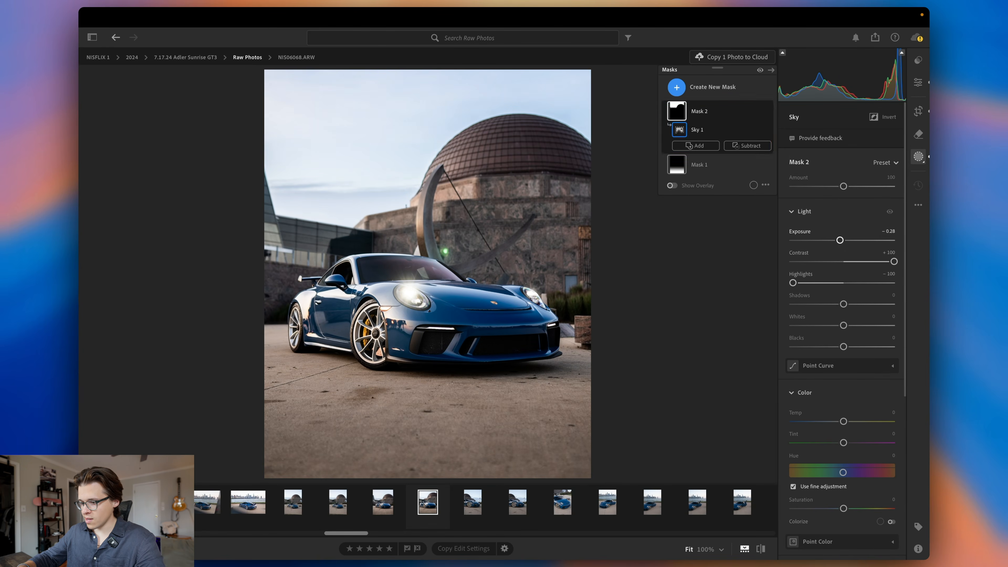
key(Return)
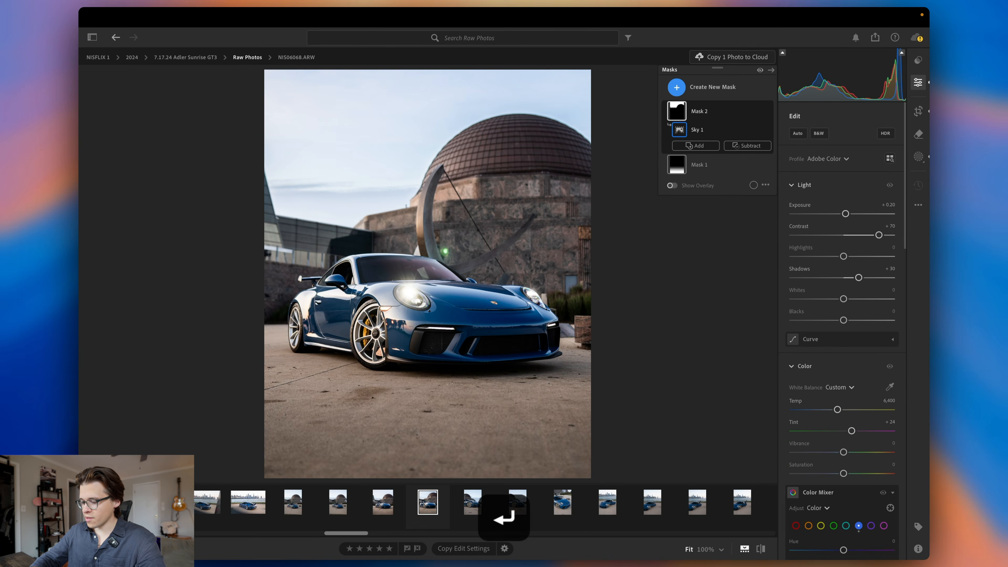
key(backslash)
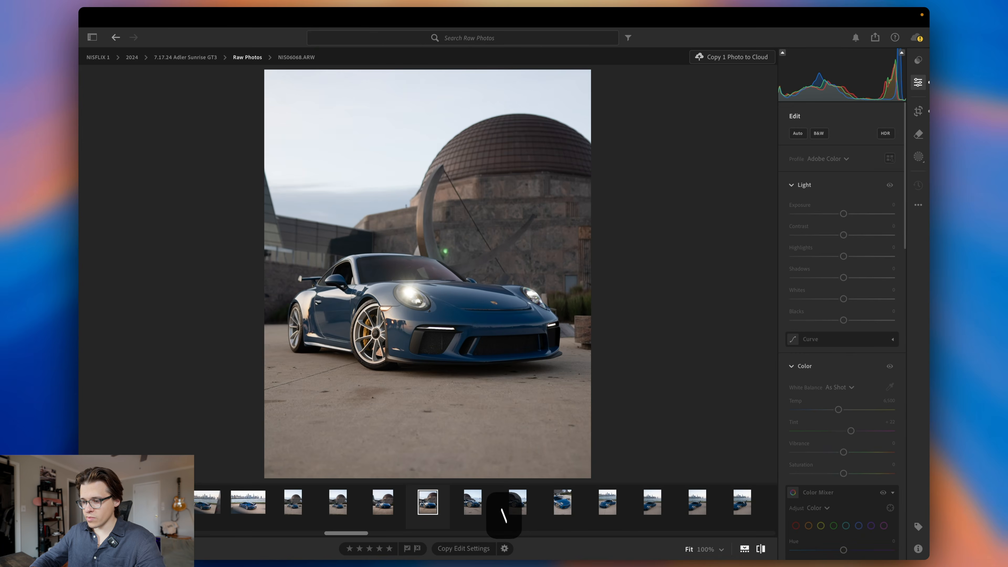
Step: Return to the edited photo and ready the Remove tool with a size 15 brush at the stone block beside the front bumper
key(backslash)
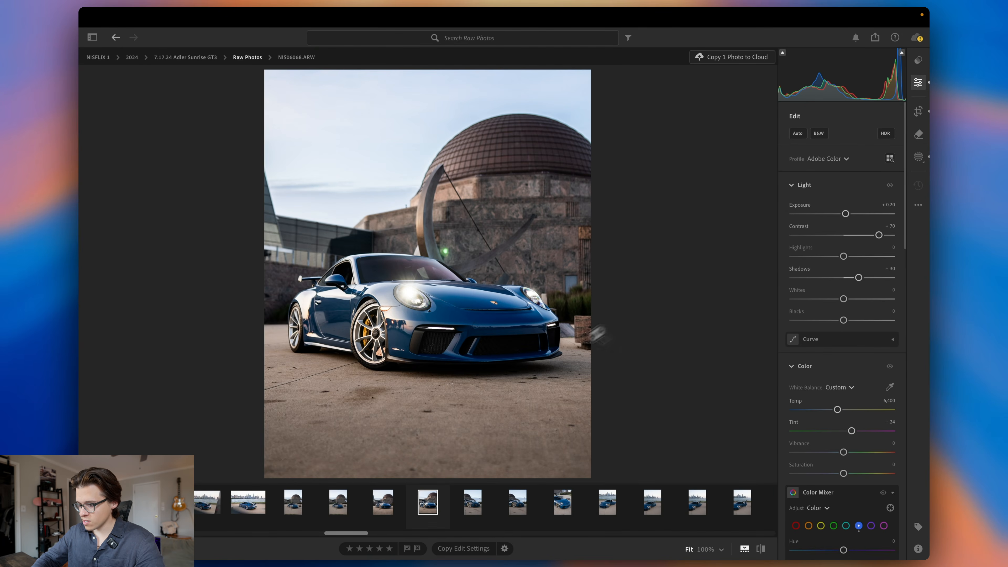
click(580, 333)
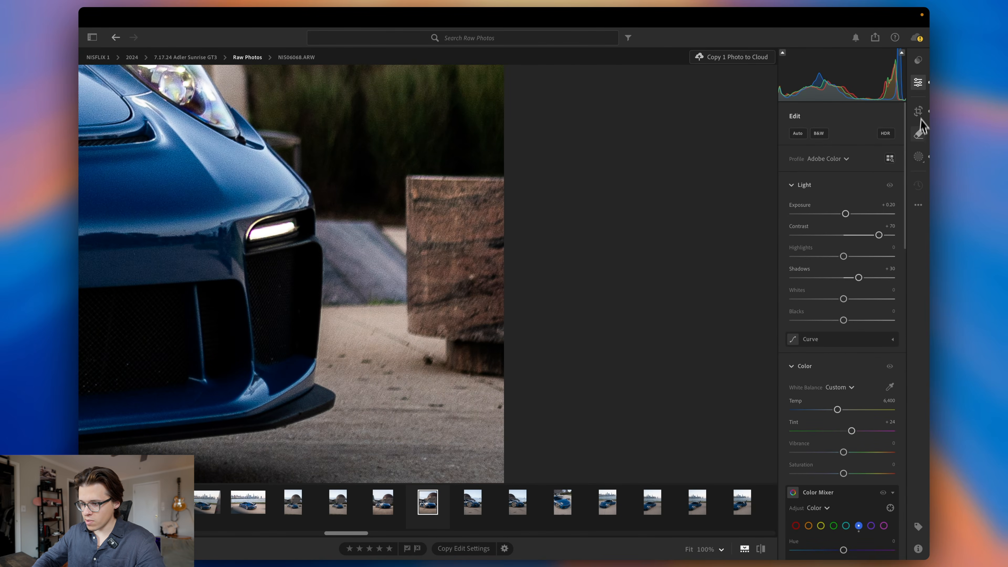
click(919, 134)
scroll(466, 232, up, 7)
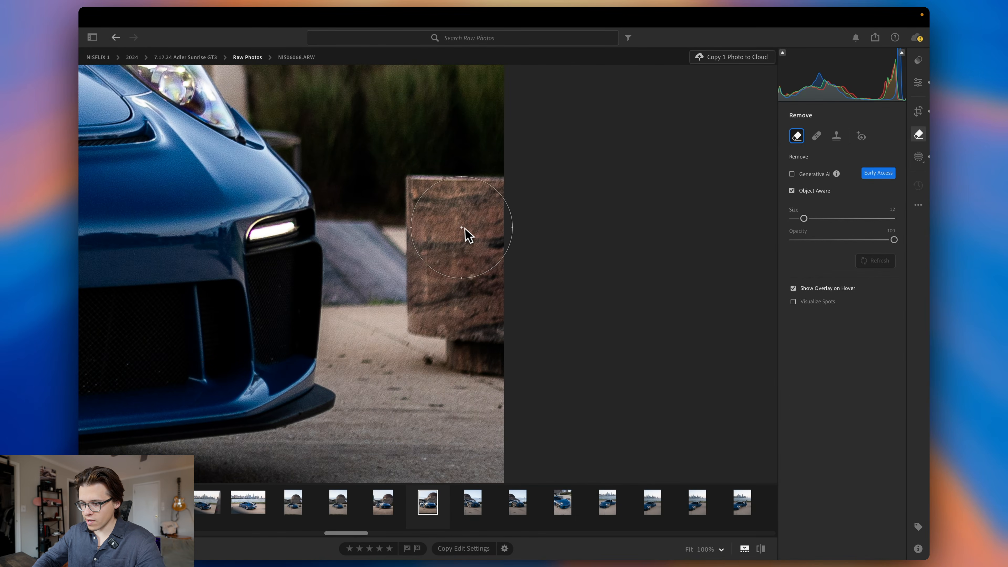
mouse_move(445, 210)
mouse_down()
mouse_move(481, 305)
mouse_move(473, 331)
mouse_up()
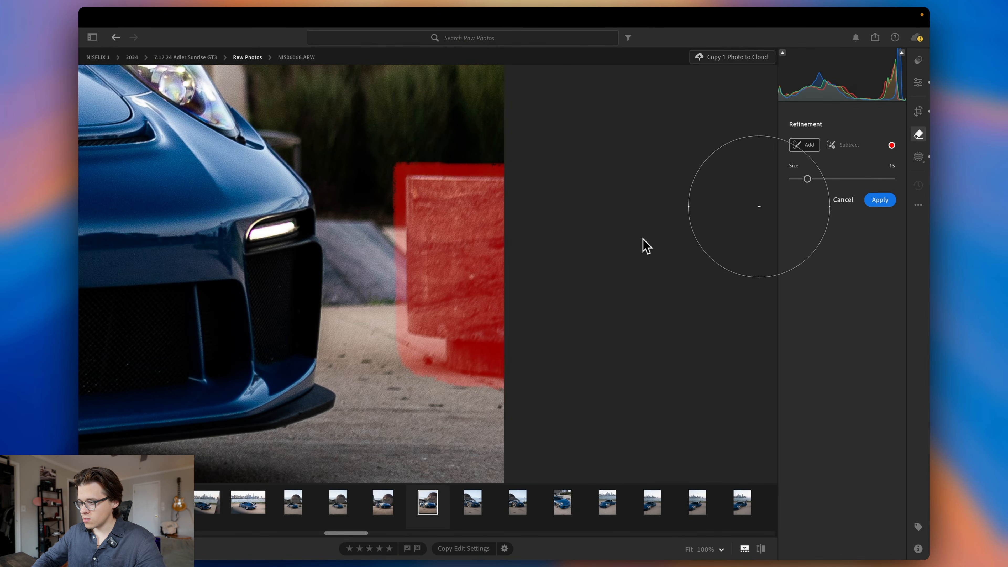
click(886, 203)
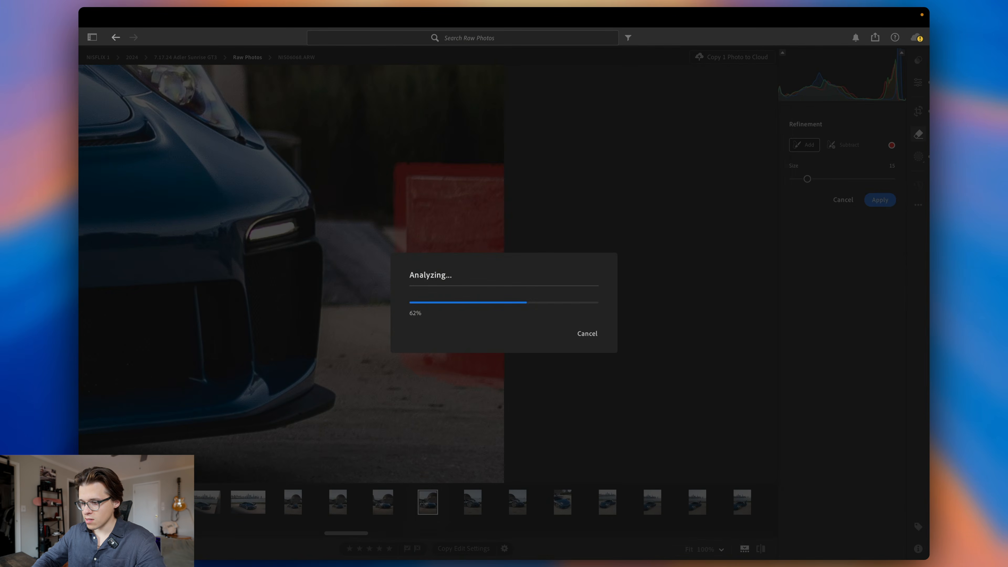
key(super+z)
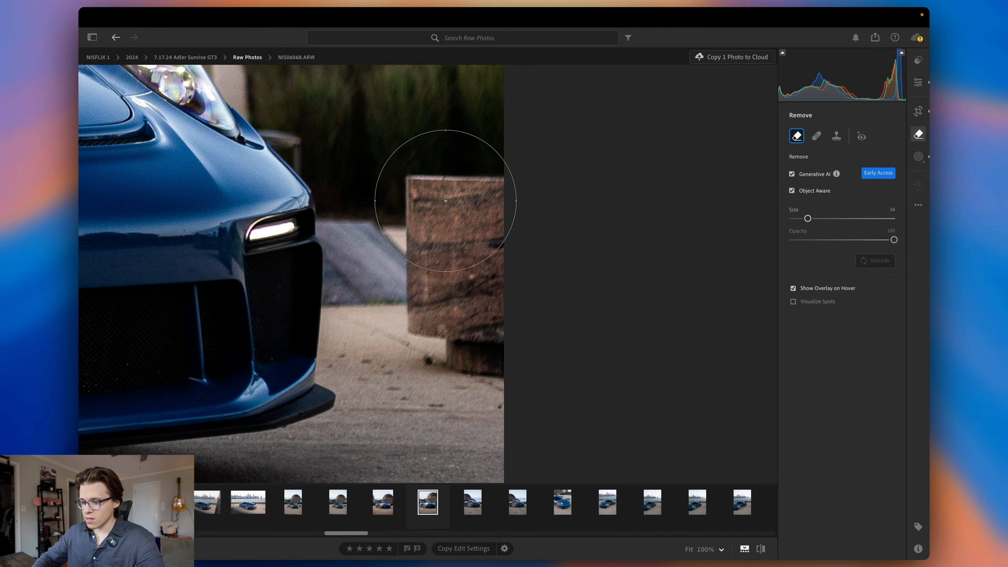
Step: Remove the stone block beside the front bumper using Generative AI with Object Aware, choose another variation, and leave the Remove tool
mouse_move(465, 193)
mouse_down()
mouse_move(481, 293)
mouse_move(450, 309)
mouse_move(490, 337)
mouse_move(443, 253)
mouse_up()
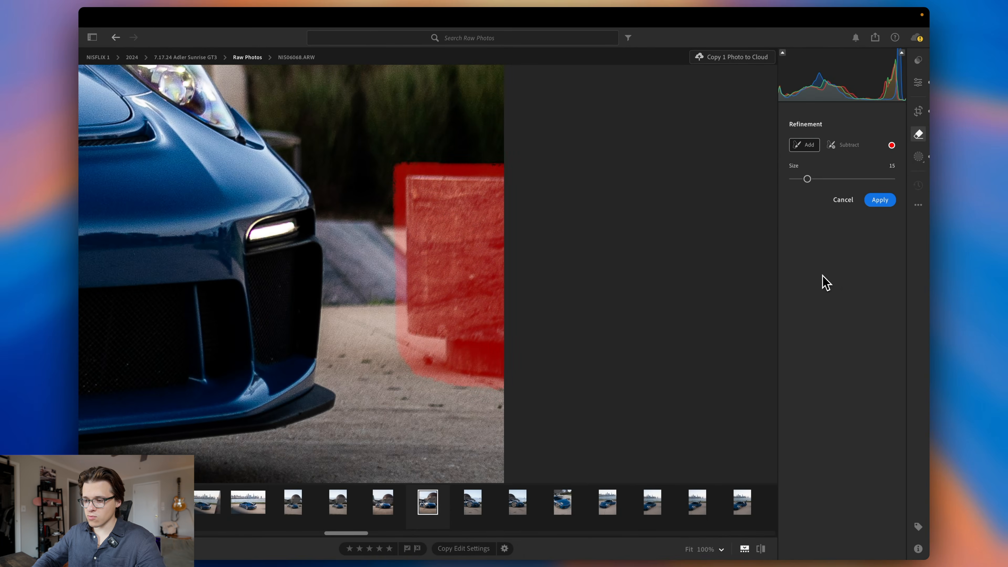
click(879, 200)
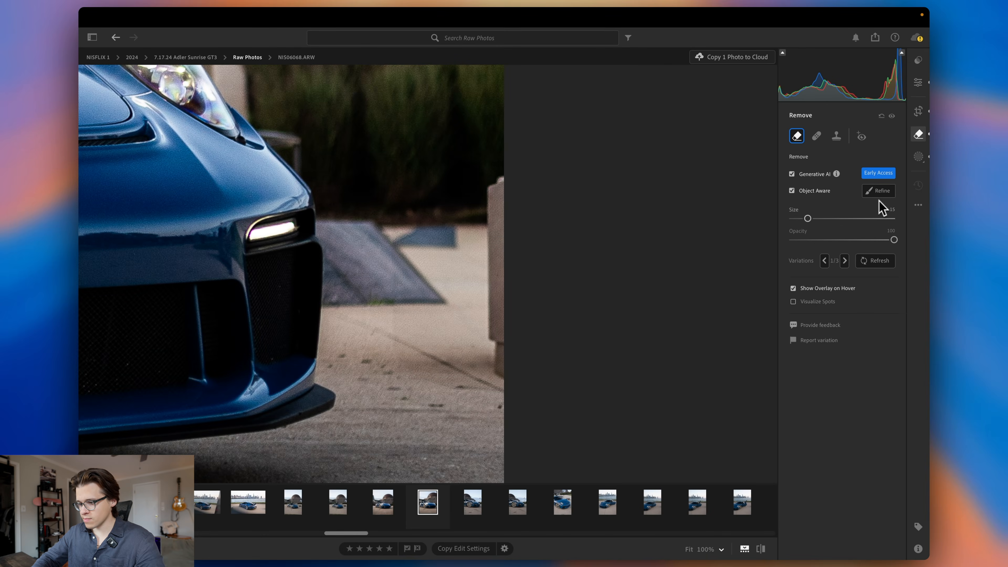
click(846, 261)
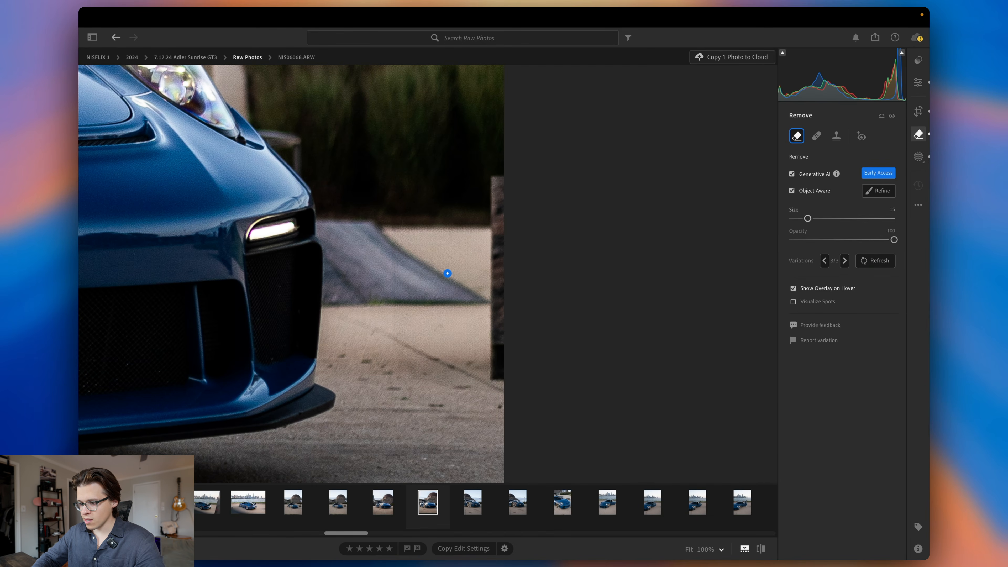
key(Return)
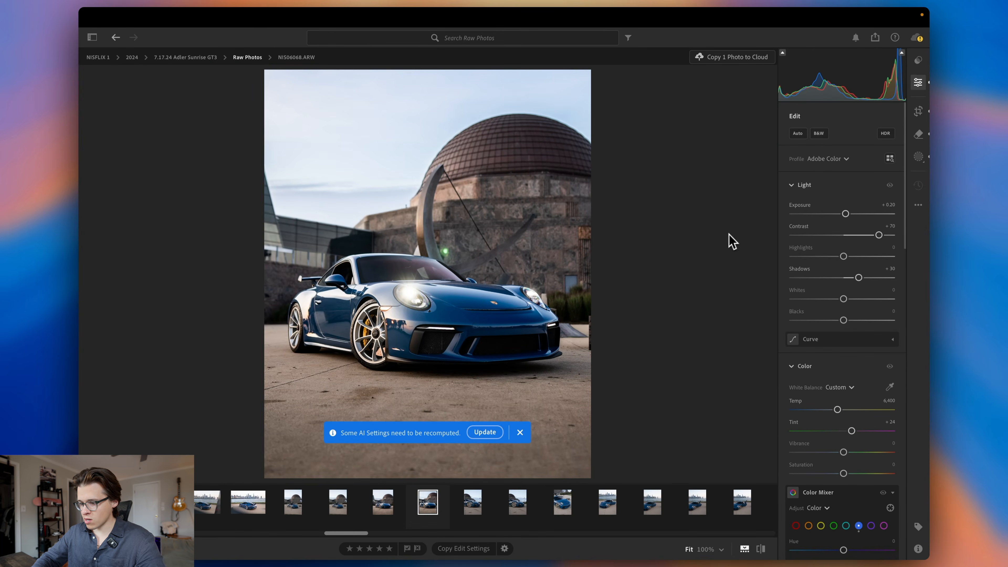
Step: Tighten the 4 x 5 crop slightly to cut off the leftover strip at the photo's right edge, and dismiss the AI settings notice
click(918, 111)
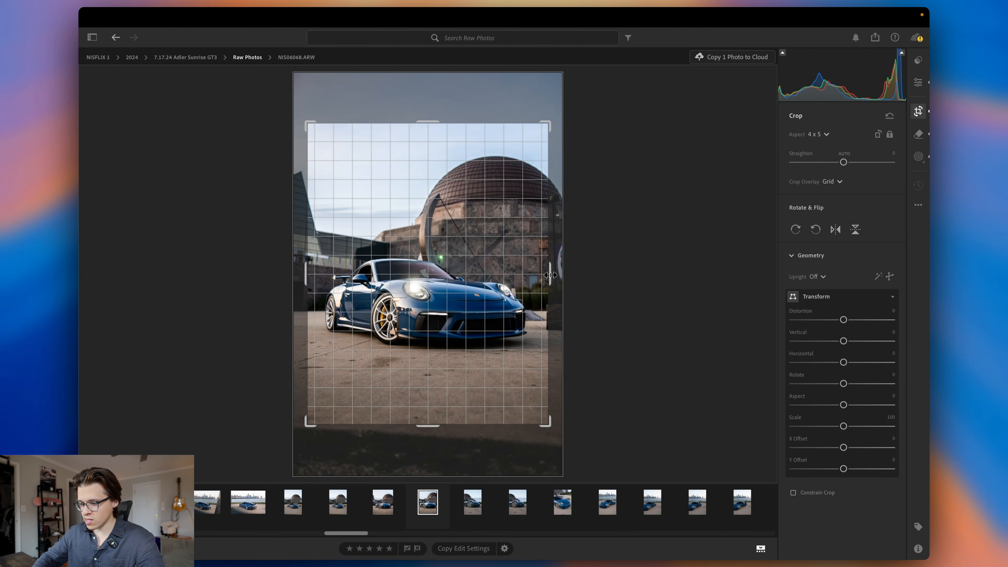
key(Return)
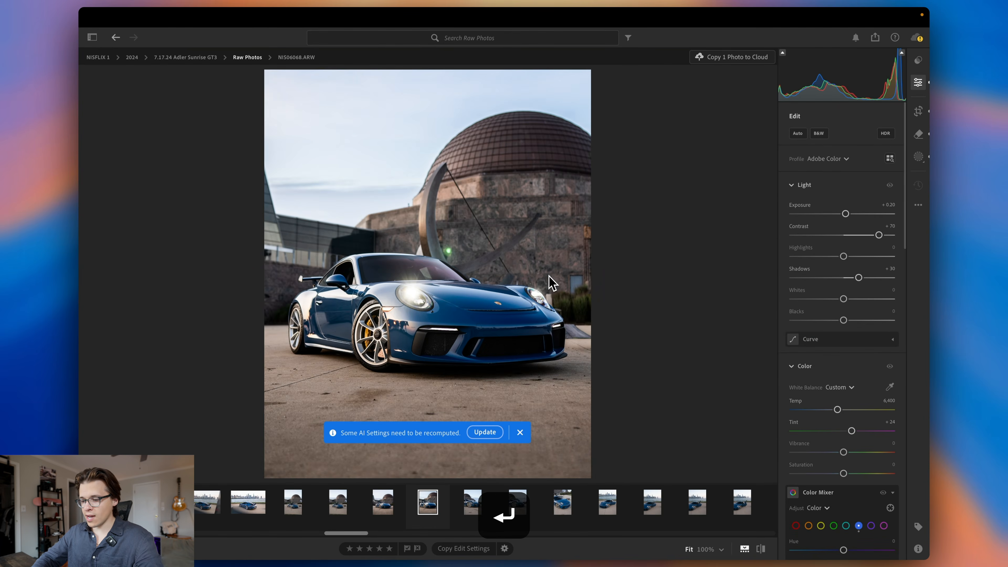
click(519, 432)
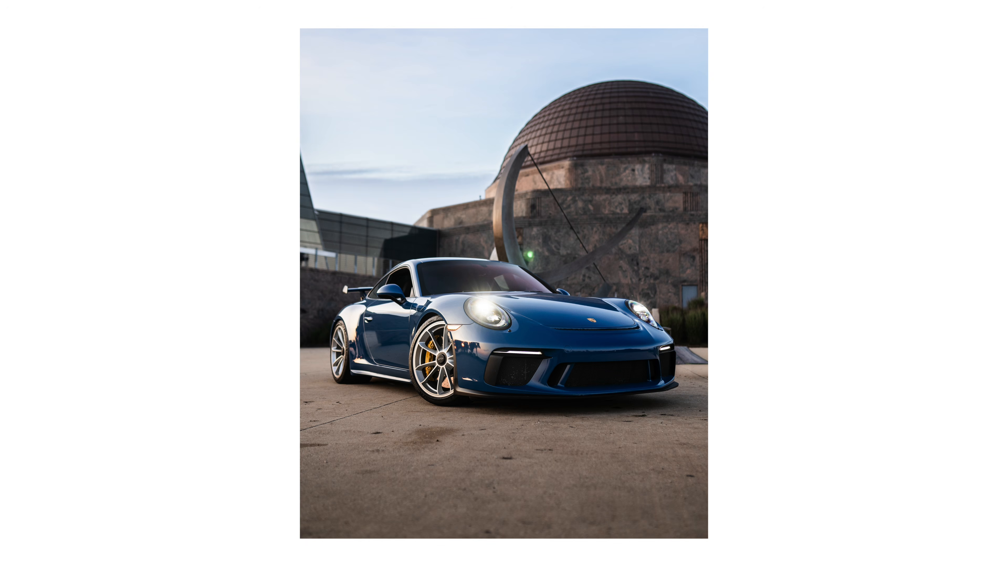